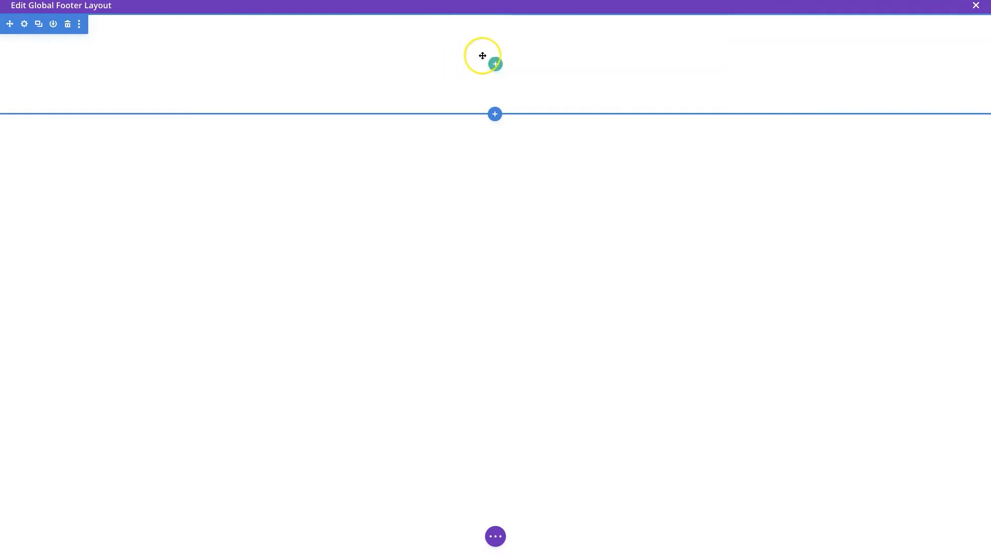
Insert a three-column row with a one-quarter, one-quarter, one-half structure into the footer section, without adding a module
left_click(494, 64)
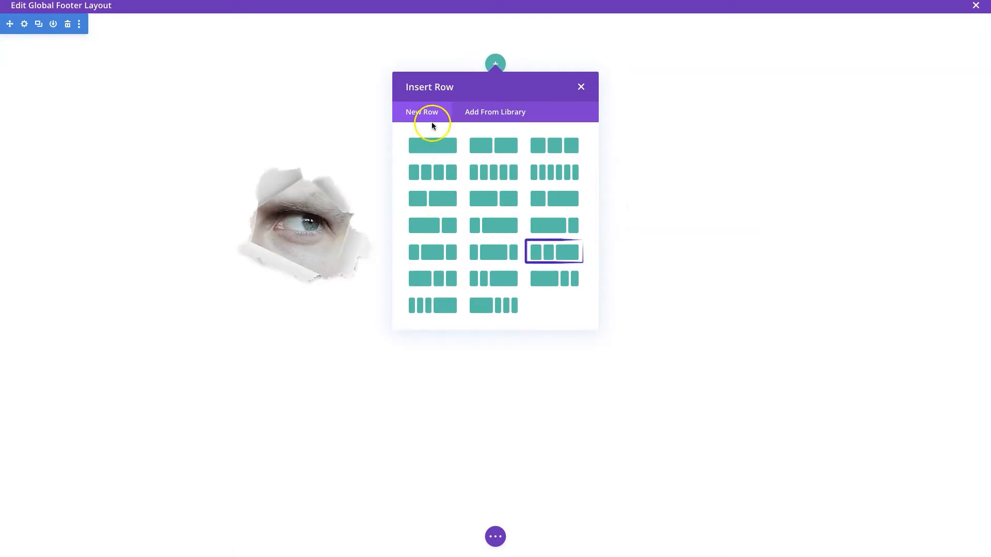
left_click(556, 253)
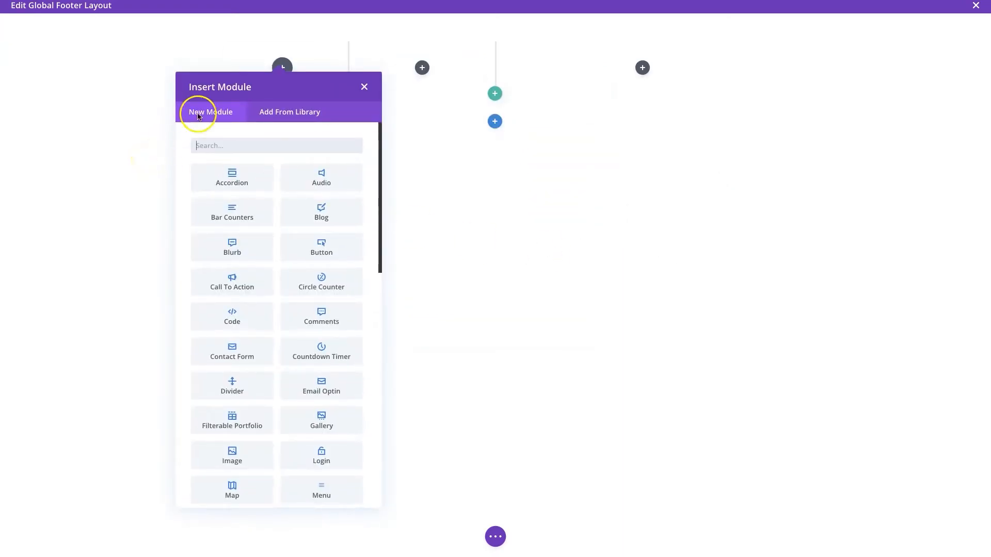
left_click(367, 84)
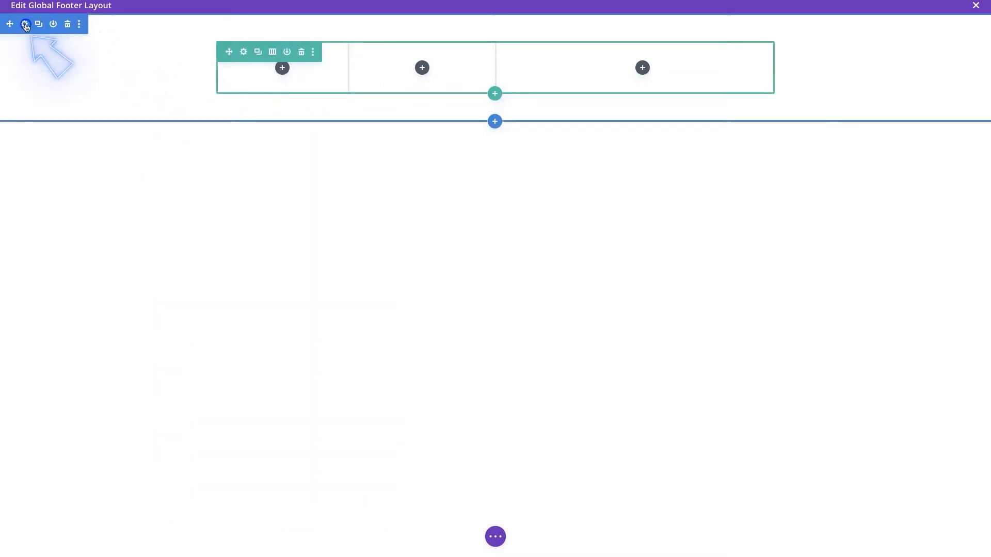
Give the footer section the saved light beige background color and save the section settings
left_click(25, 25)
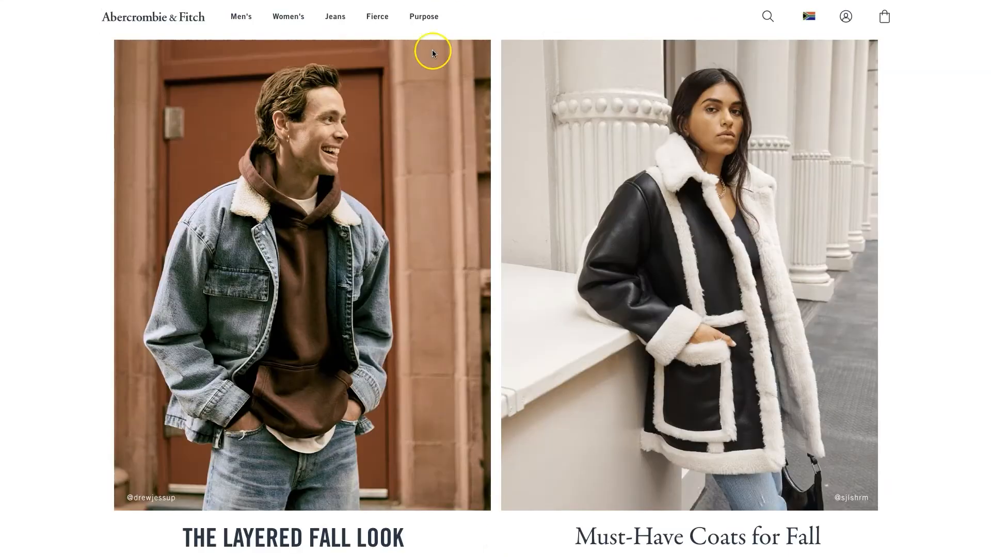
scroll(365, 305, "down", 10)
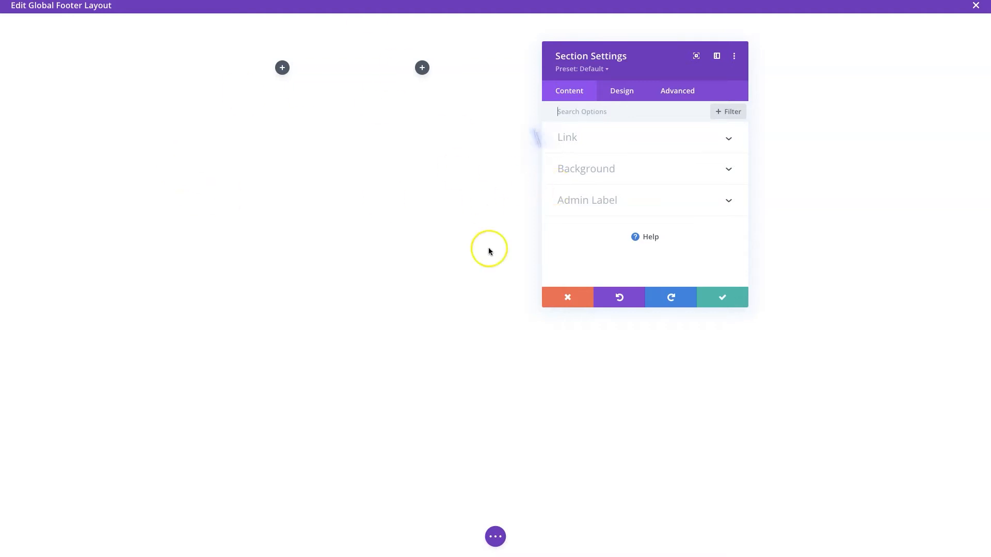
left_click(617, 172)
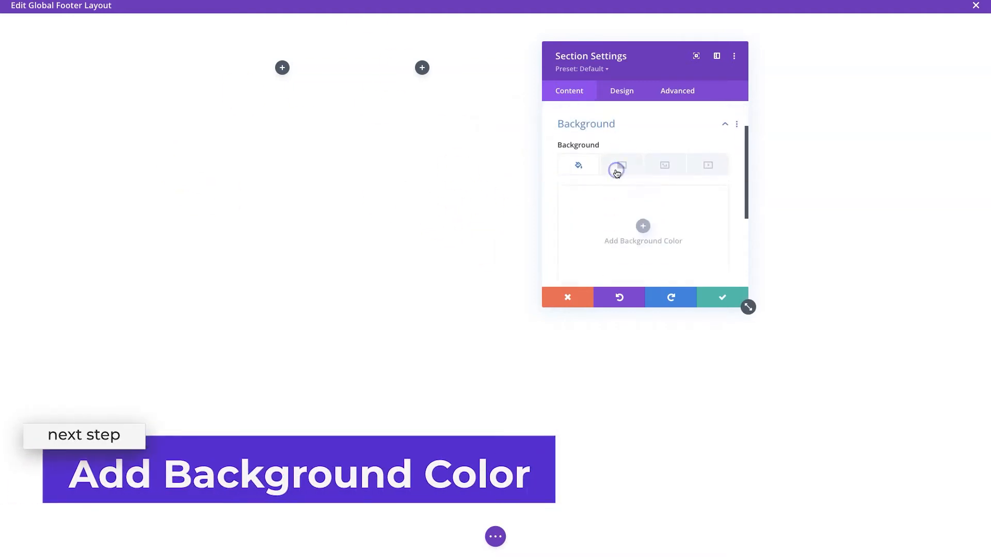
scroll(615, 212, "down", 2)
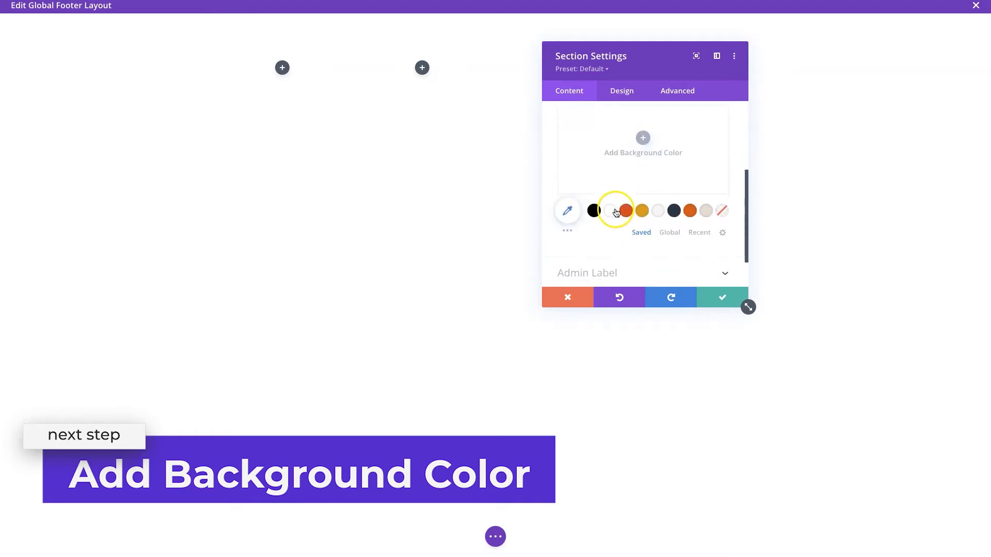
left_click(622, 137)
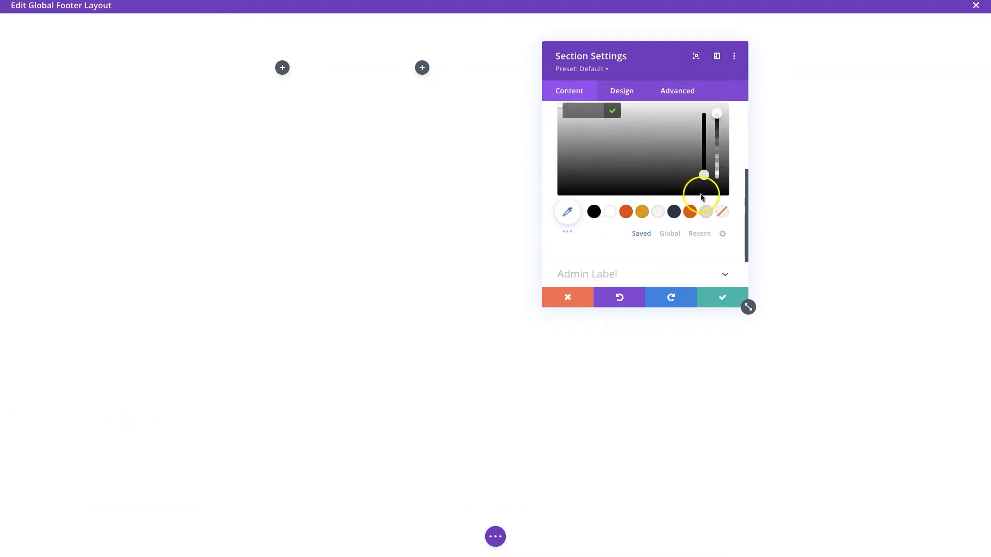
left_click(707, 213)
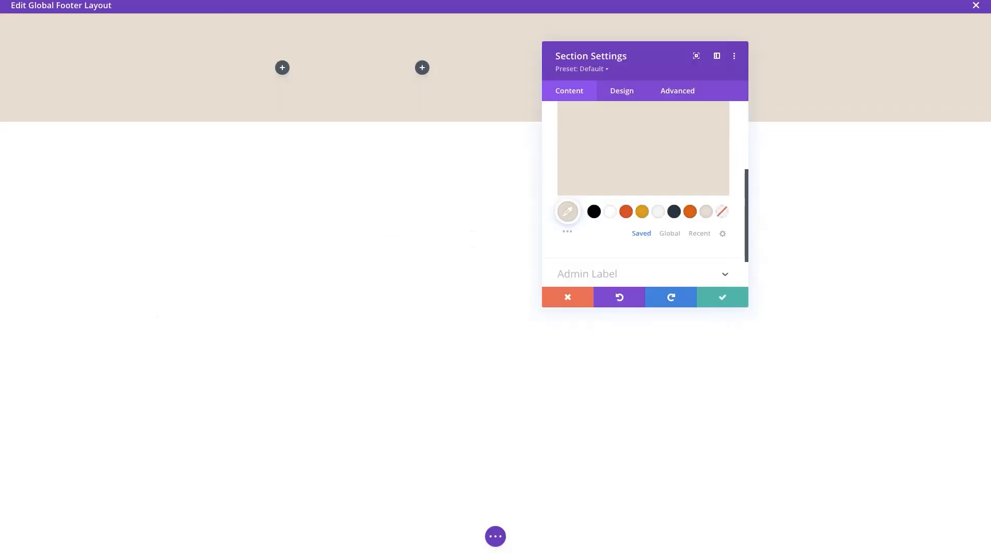
left_click(718, 298)
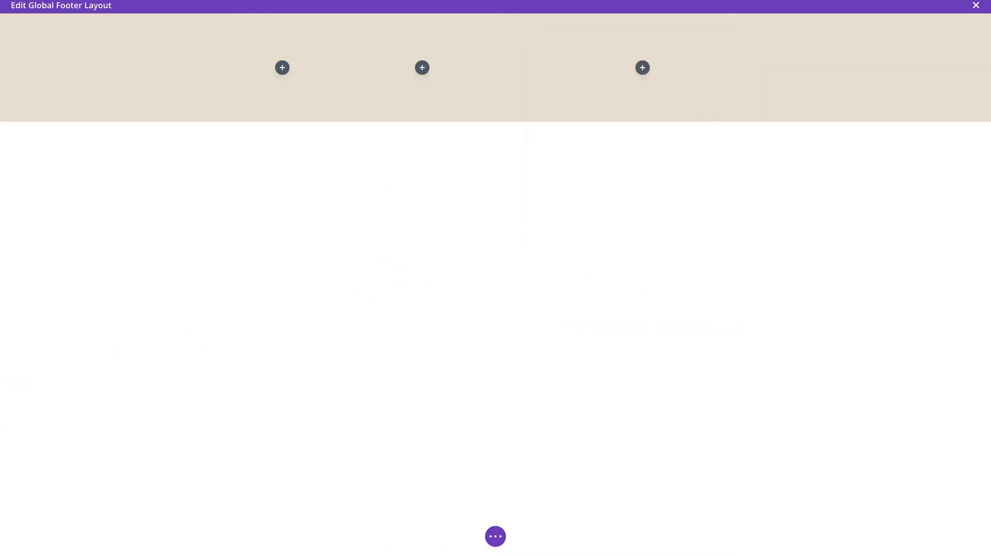
Set the footer section's bottom padding to 0 and save the section settings
mouse_move(241, 97)
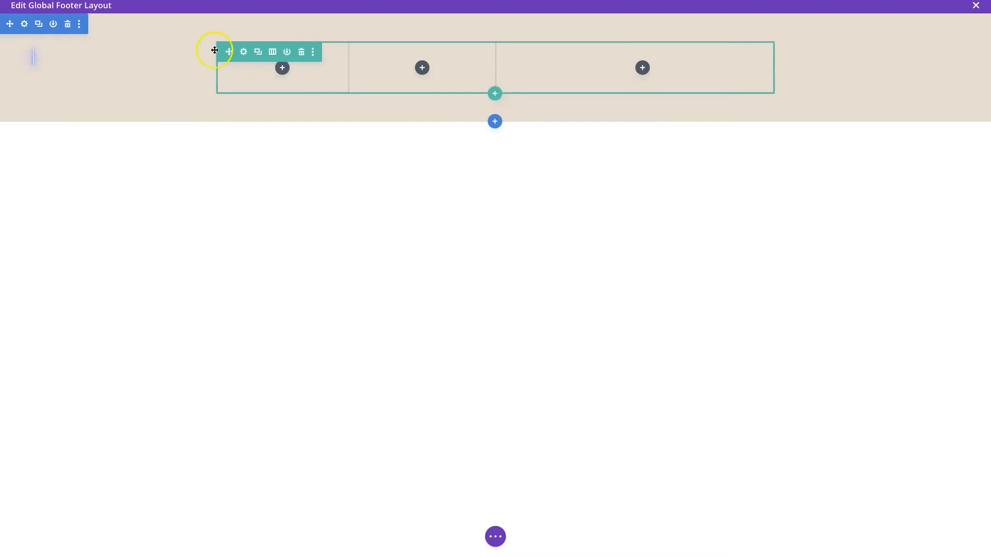
left_click(26, 27)
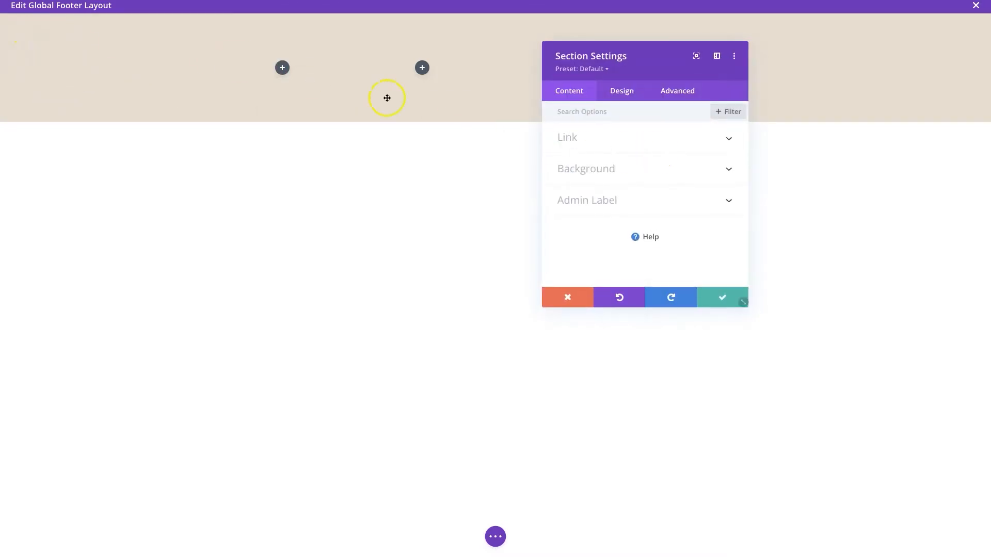
left_click(623, 89)
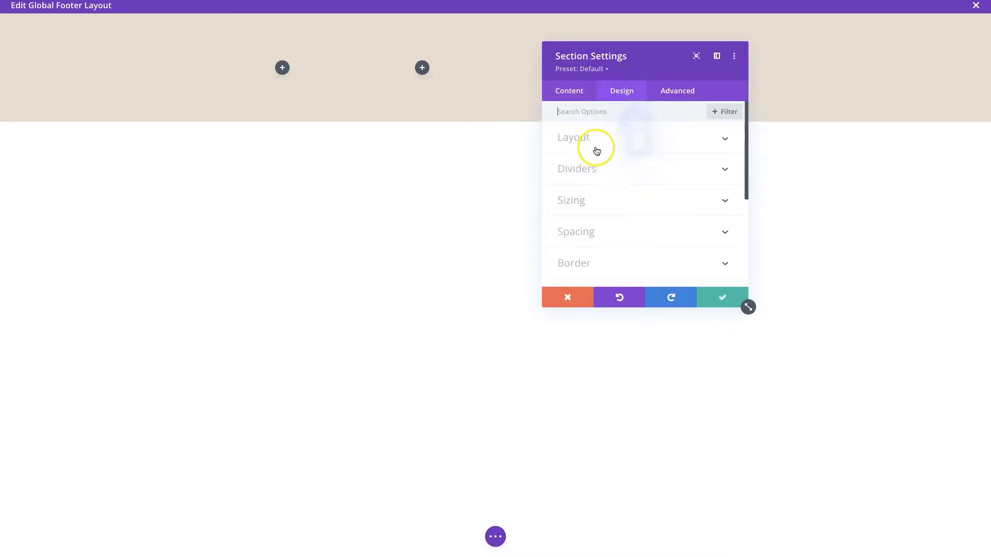
left_click(579, 227)
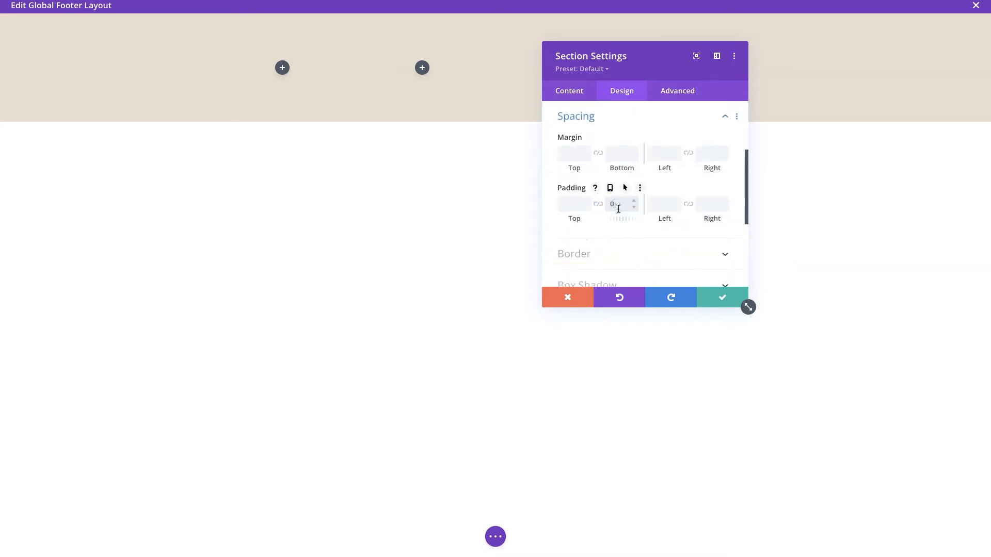
left_click(717, 297)
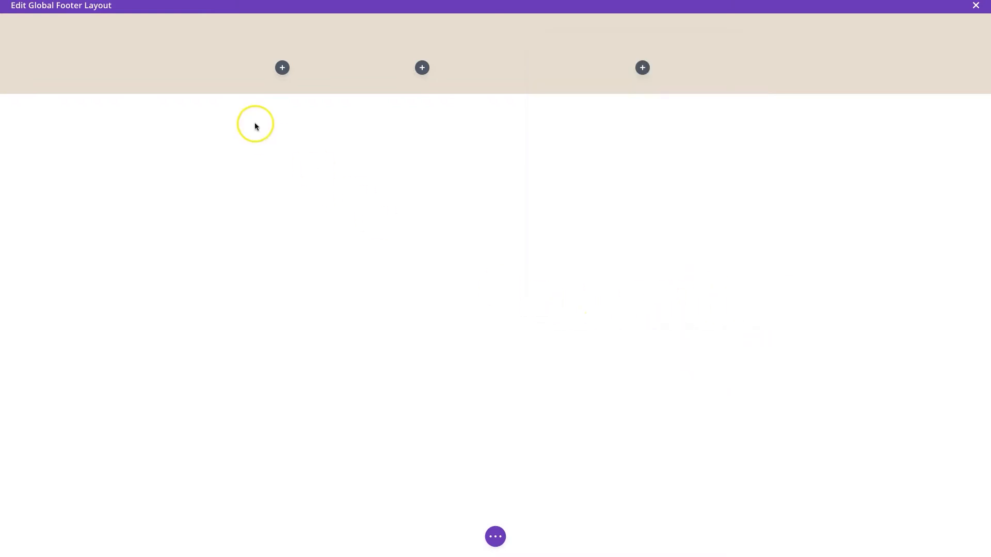
Enable equalized column heights in the sizing settings of the three-column row
mouse_move(282, 51)
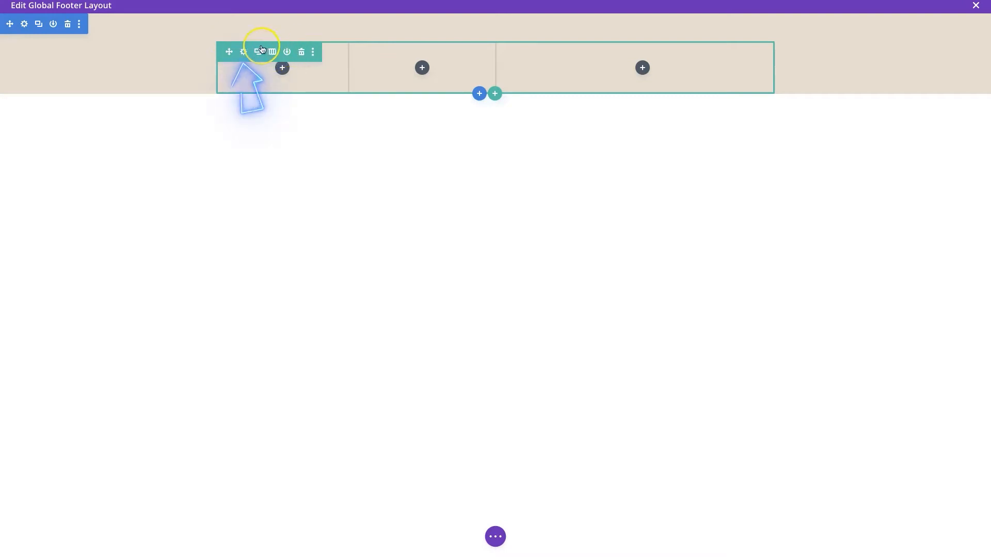
left_click(244, 51)
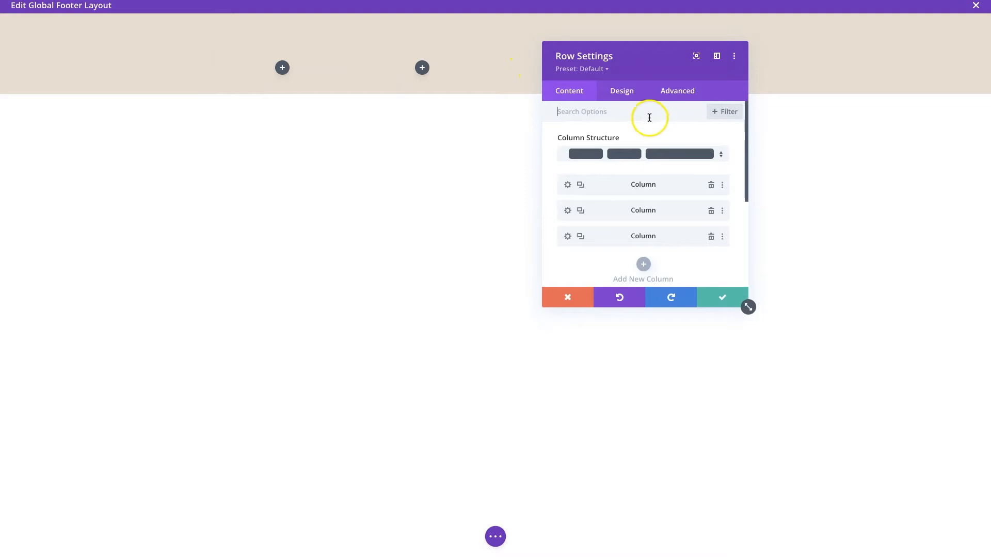
left_click(628, 99)
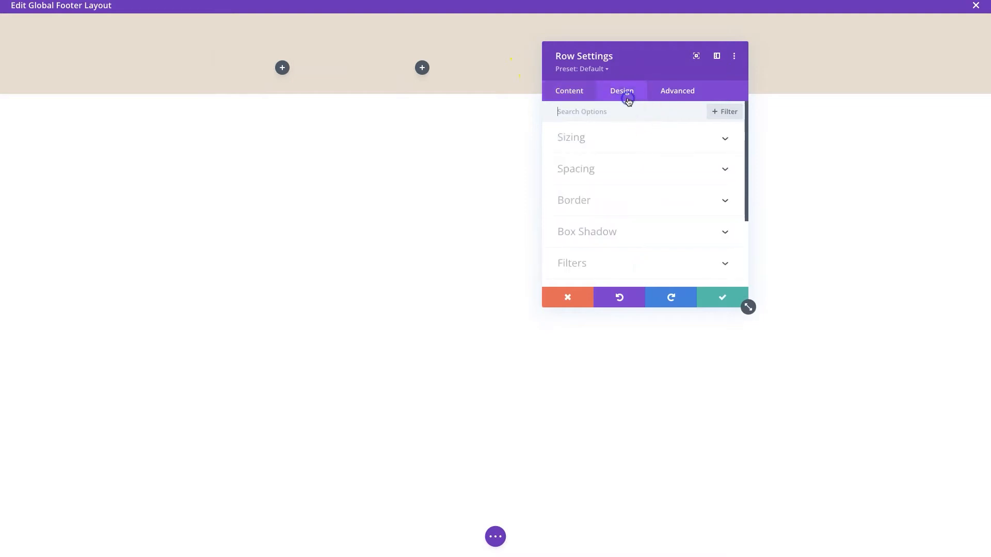
left_click(590, 139)
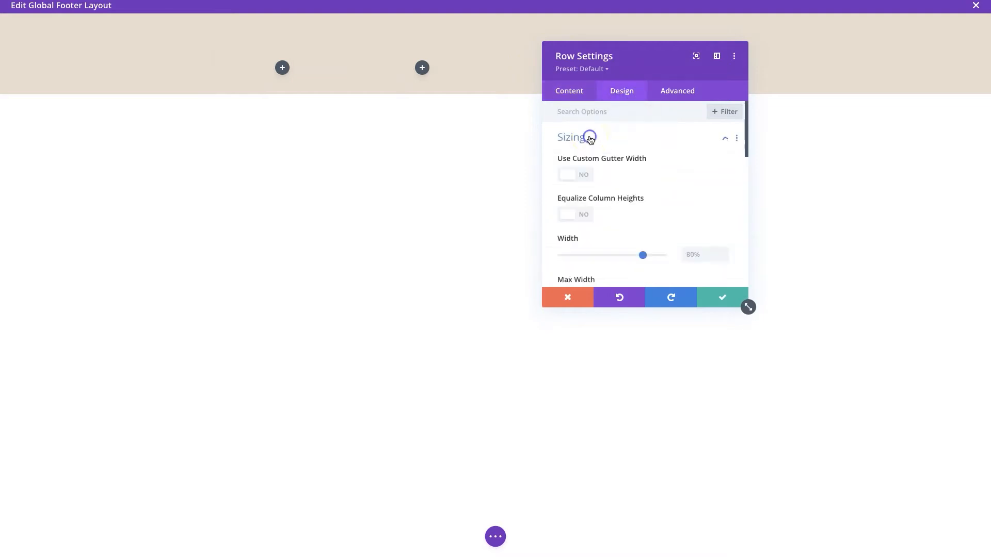
left_click(579, 214)
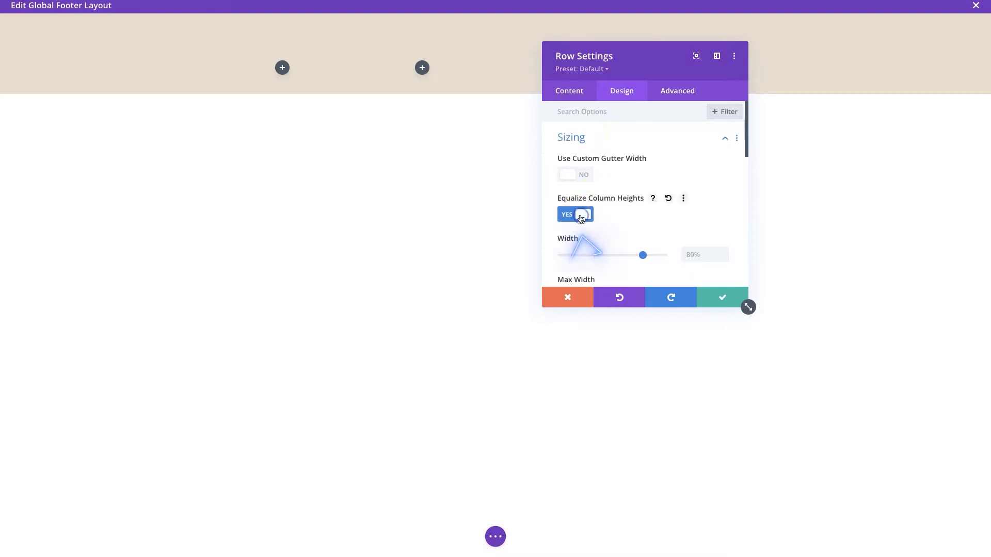
Set the row's width to 90% and its max width to 2560px, and save the row settings
scroll(581, 219, "down", 1)
left_click(693, 237)
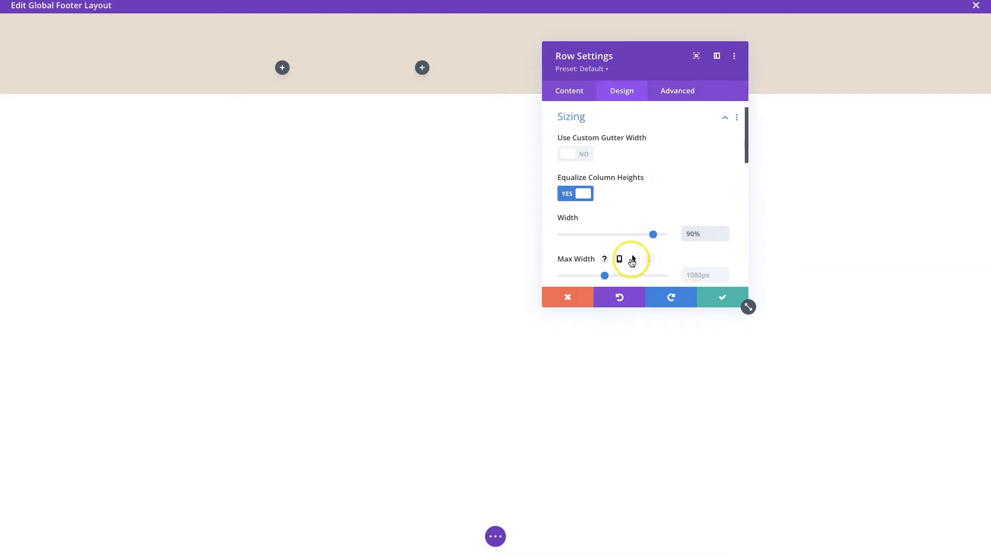
scroll(629, 256, "down", 1)
left_click_drag(605, 246, 664, 244)
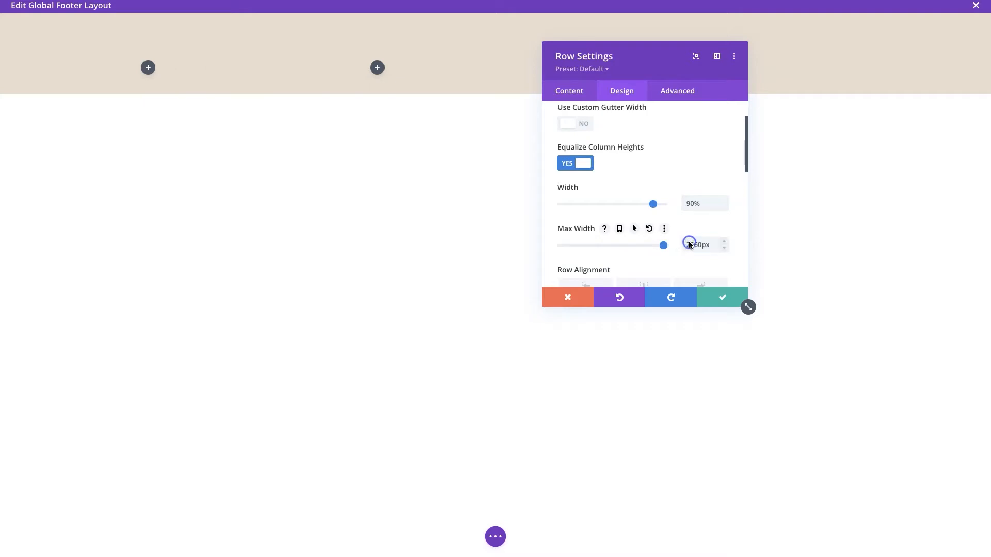
left_click(575, 196)
left_click(708, 291)
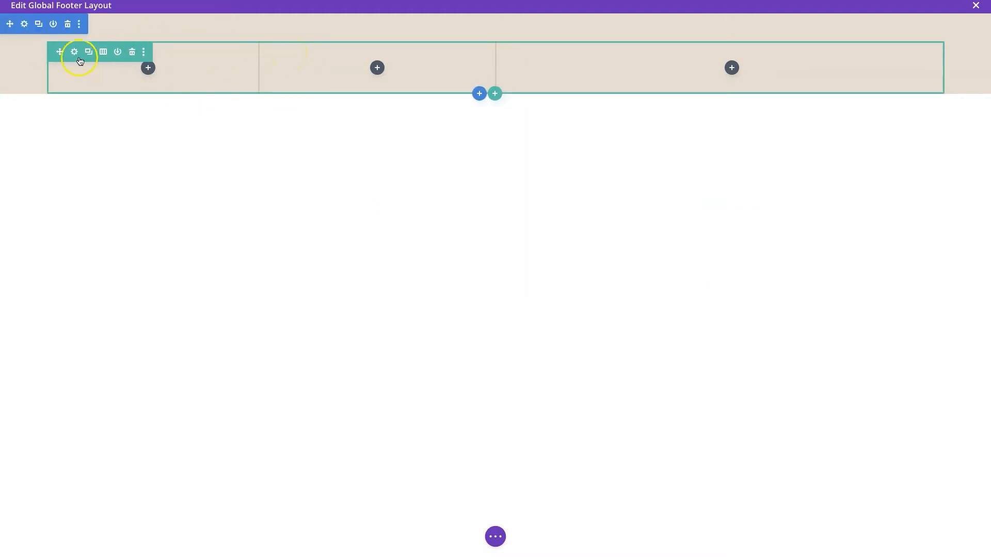
Add an Image module to the row's first column and replace its placeholder with the dynamic Site Logo
left_click(148, 72)
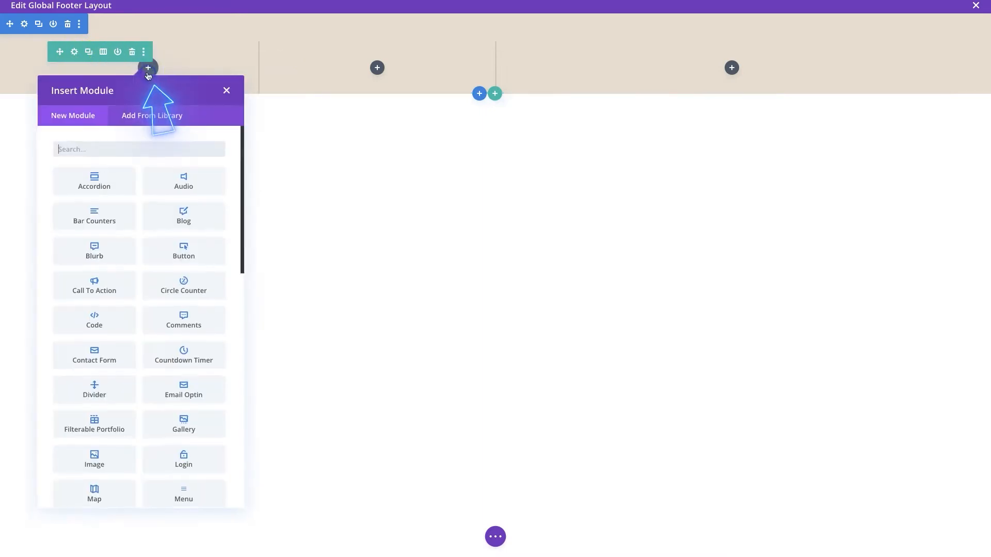
type("ima")
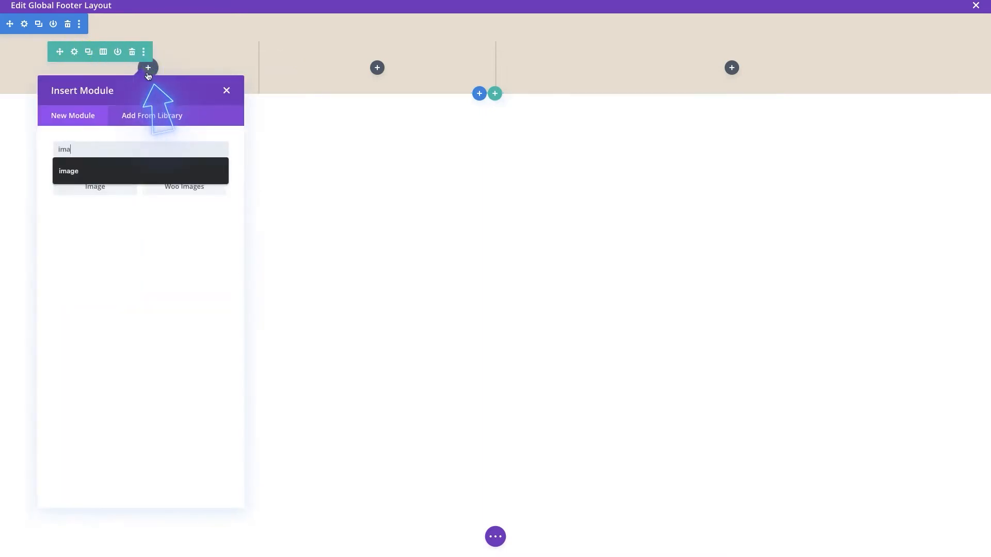
left_click(109, 193)
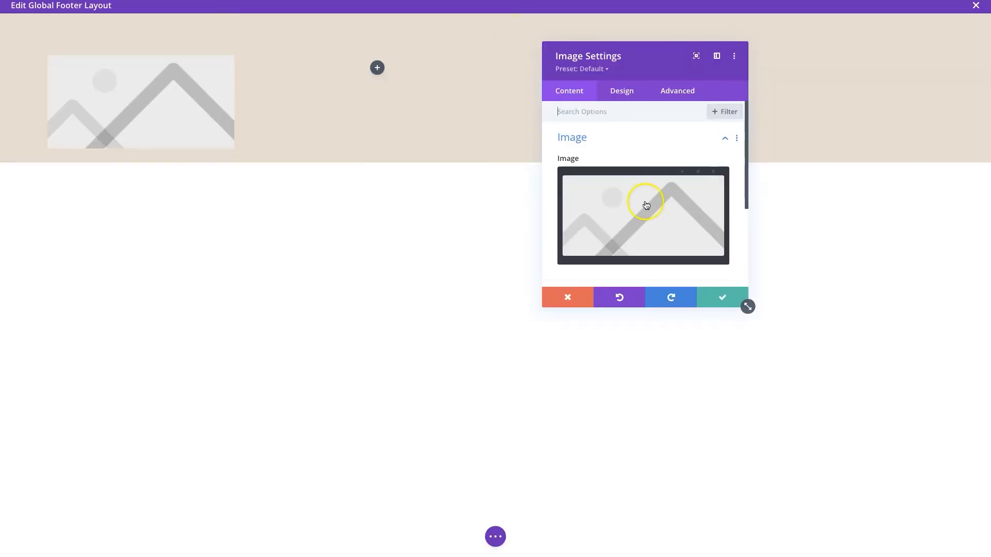
left_click(699, 184)
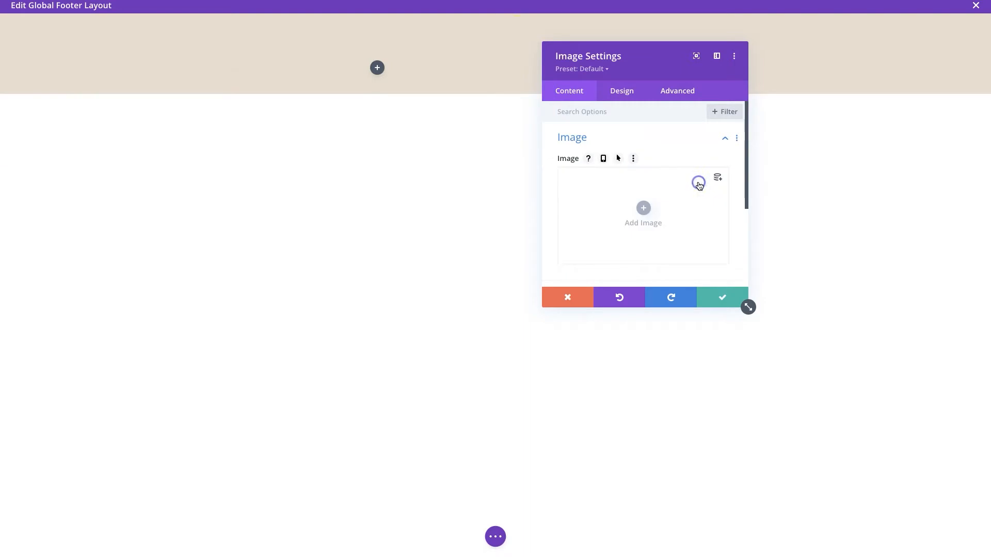
left_click(716, 177)
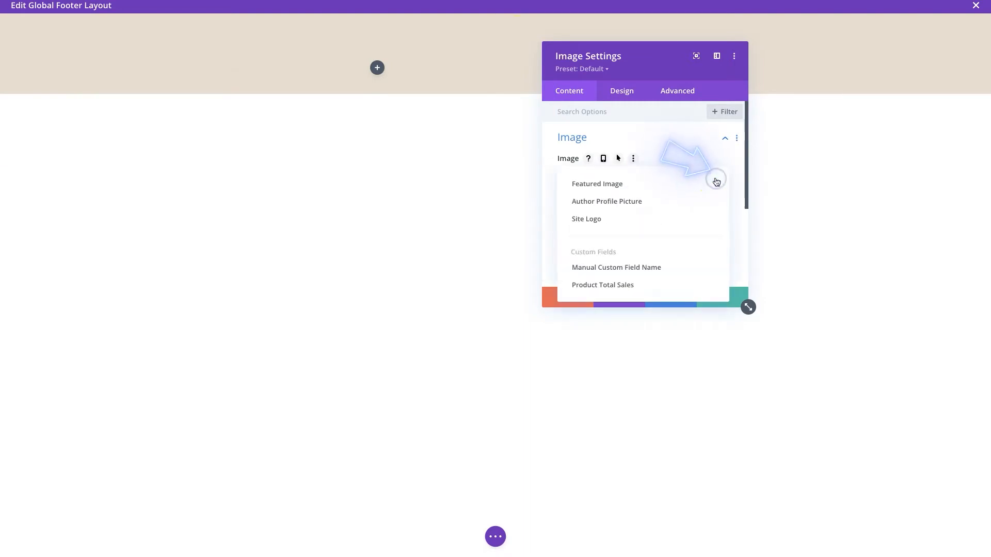
left_click(631, 219)
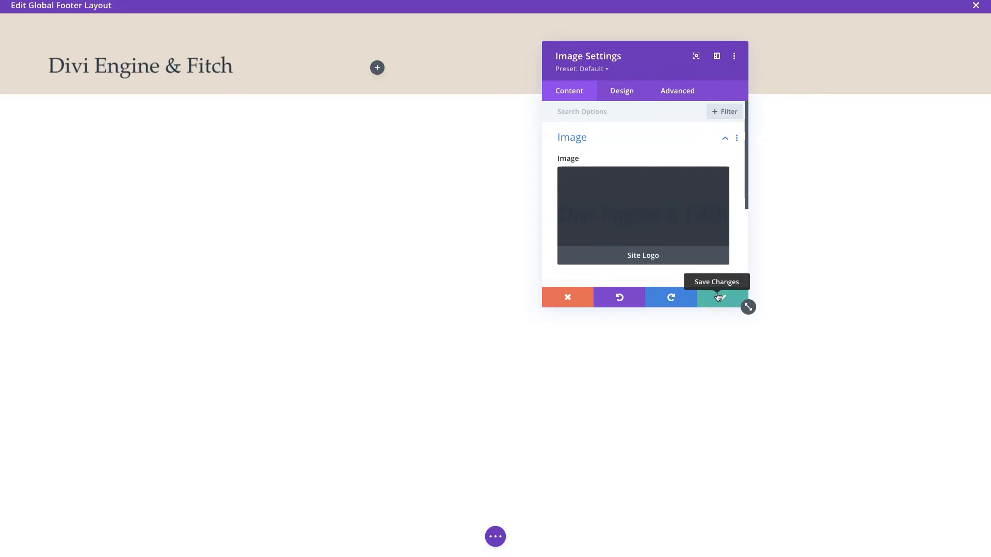
Limit the logo image's max width to 175px and save the module
left_click(620, 90)
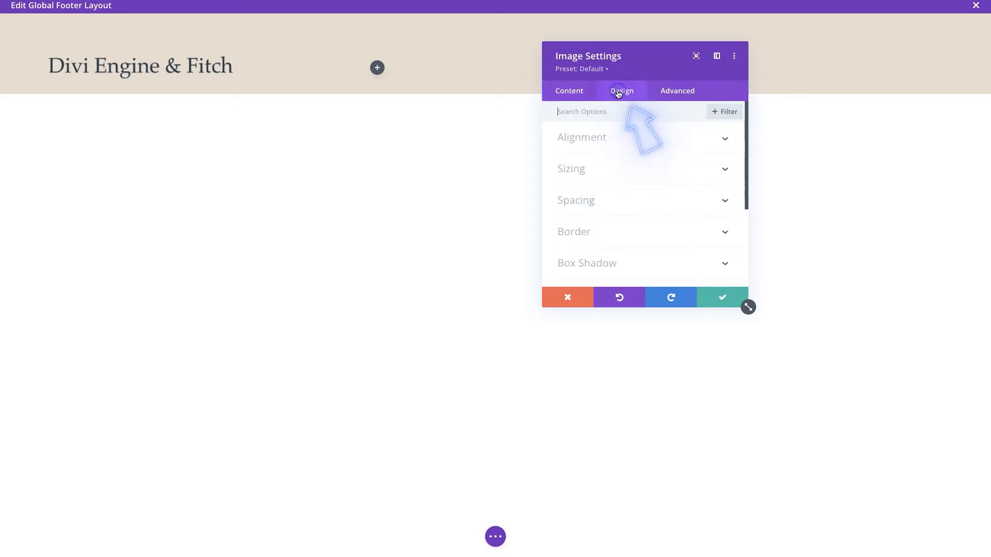
scroll(608, 218, "down", 3)
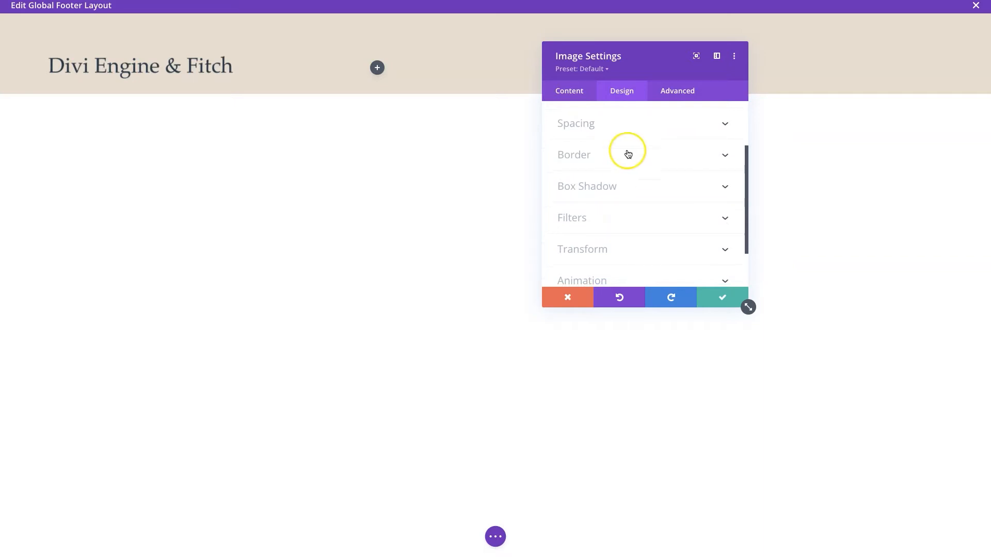
scroll(627, 149, "up", 3)
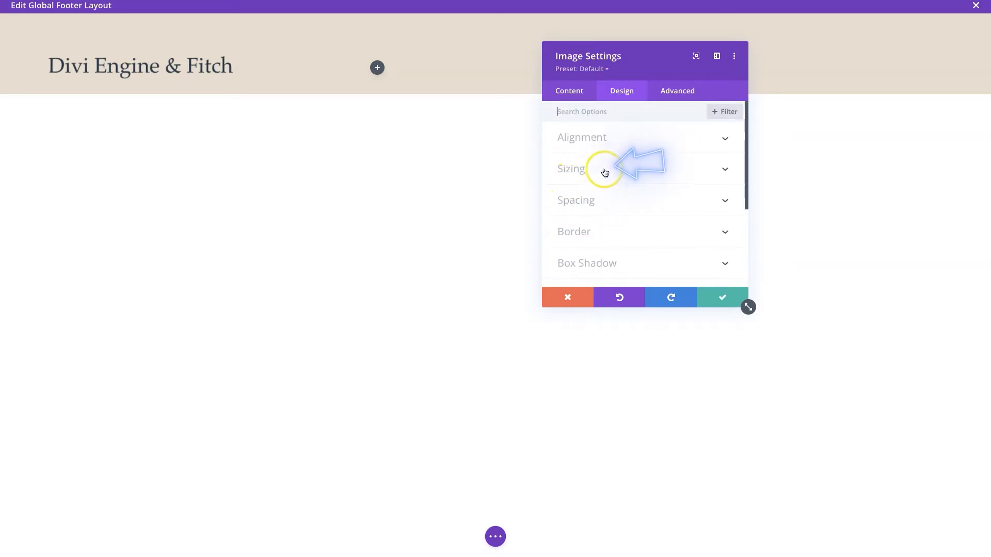
left_click(580, 169)
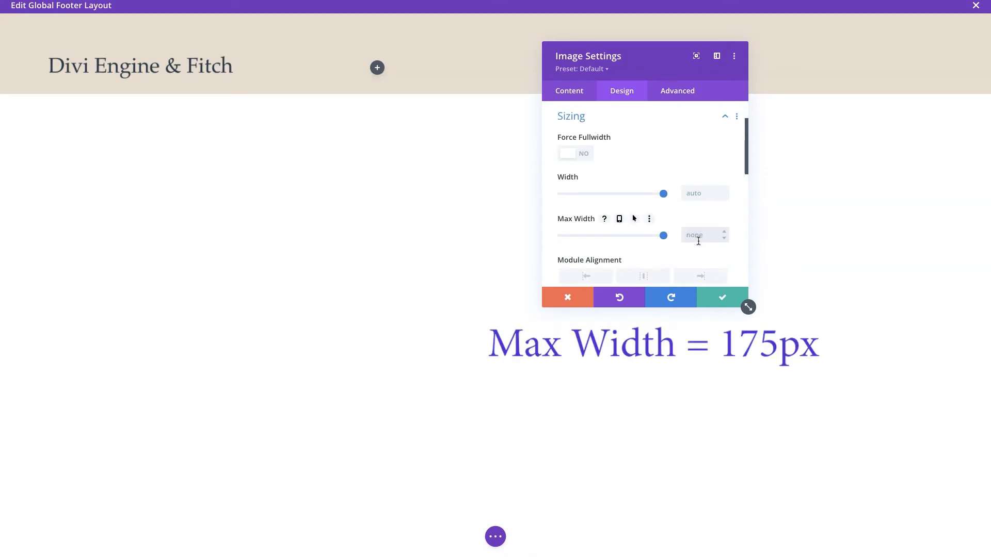
type("px")
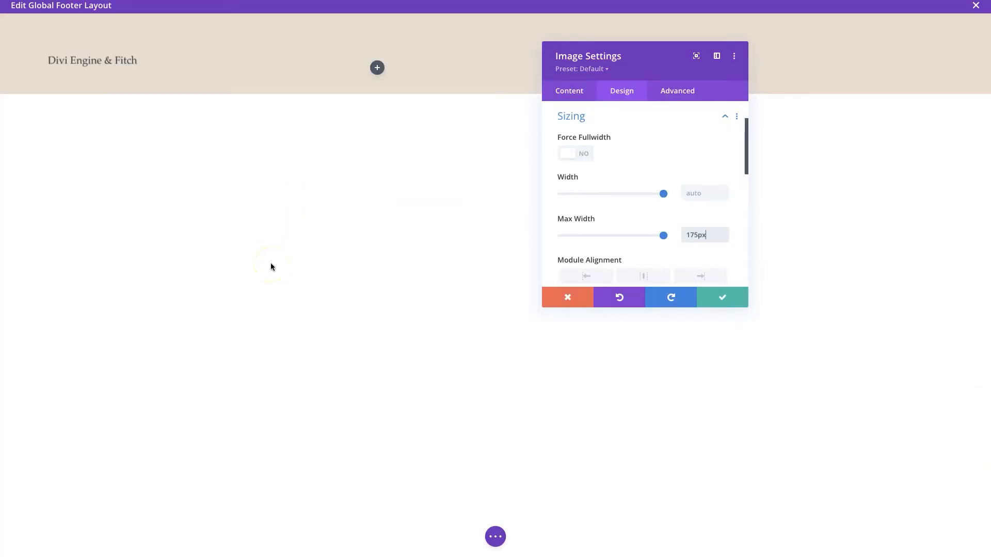
left_click(721, 297)
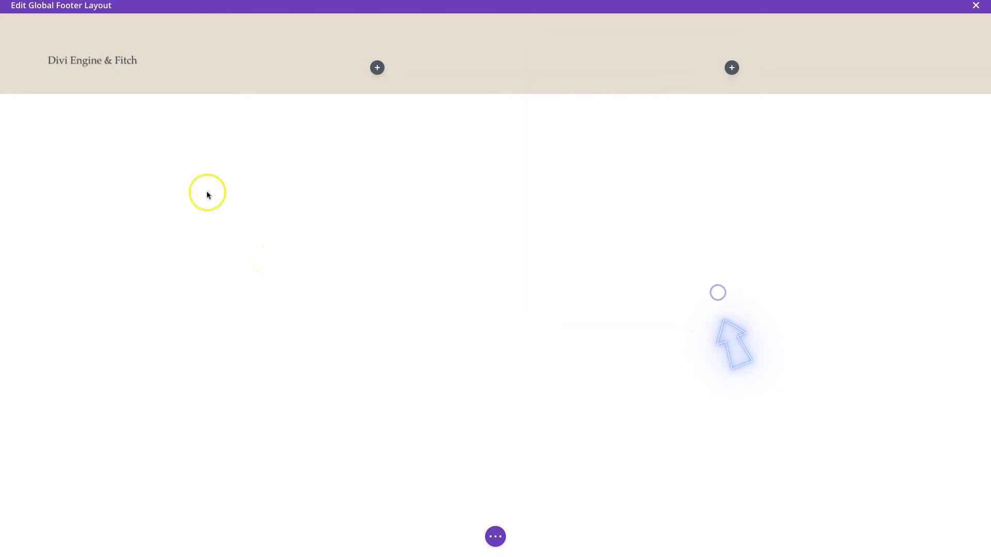
Add a Divider module below the site logo in the row's first column
left_click(92, 83)
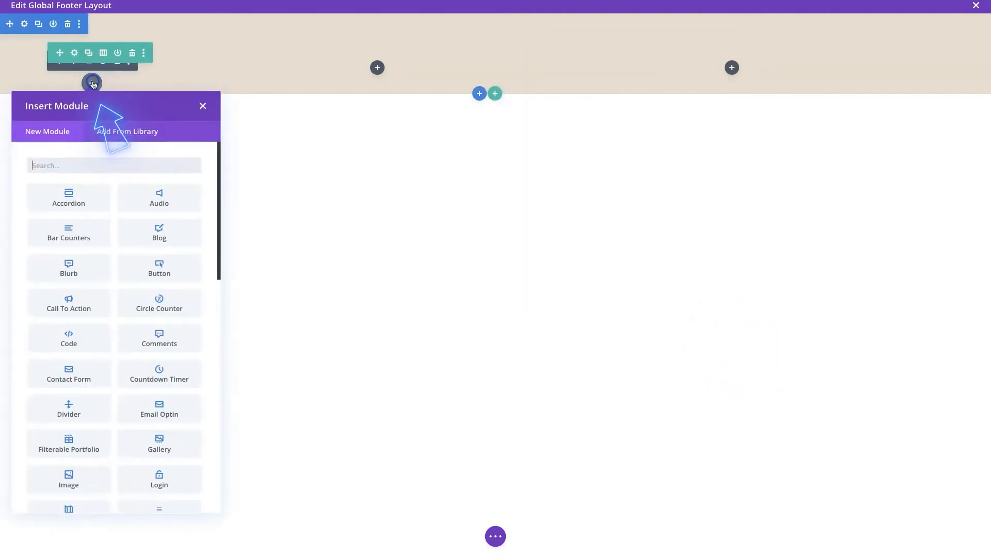
left_click(74, 164)
type("div")
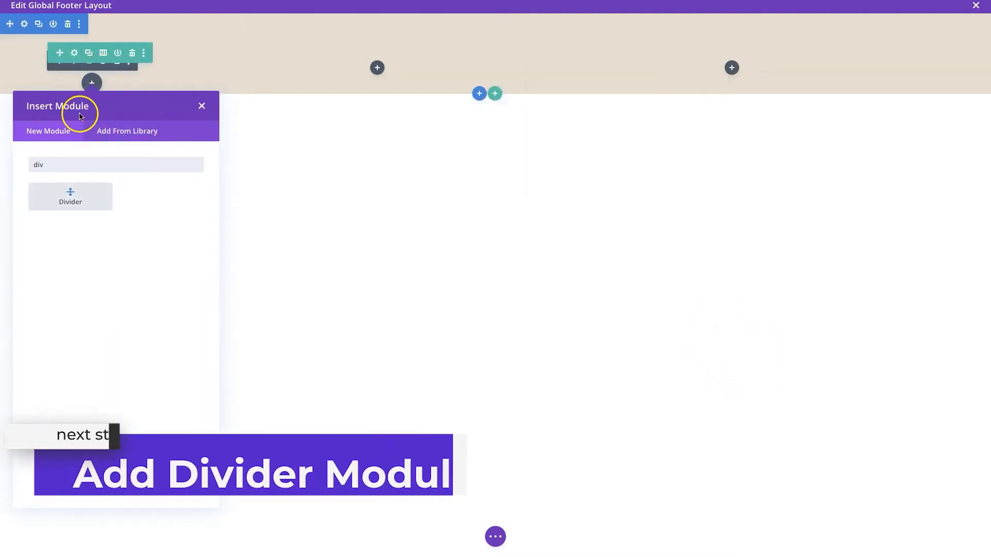
left_click(70, 195)
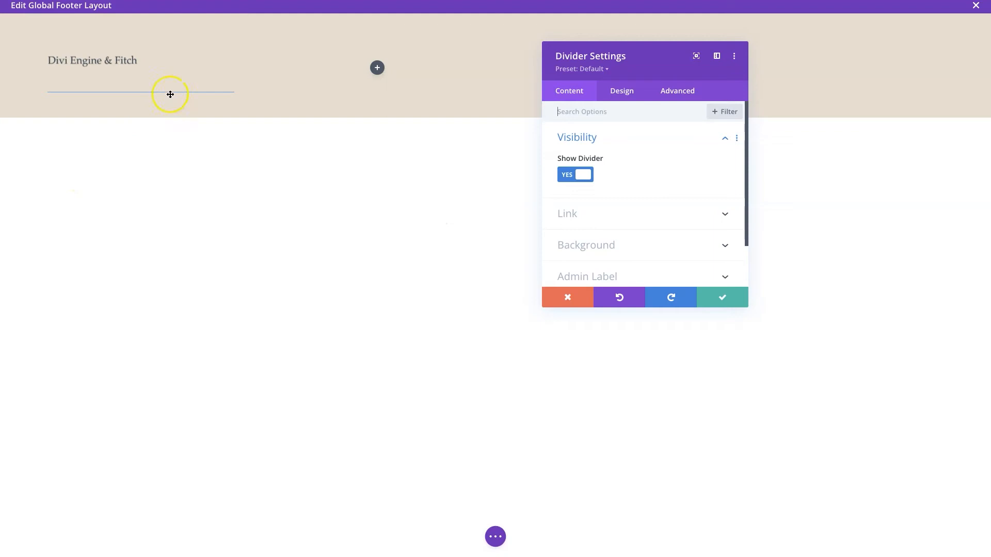
Set the divider's line color to #eeeeee in its design settings
left_click(627, 96)
left_click(605, 143)
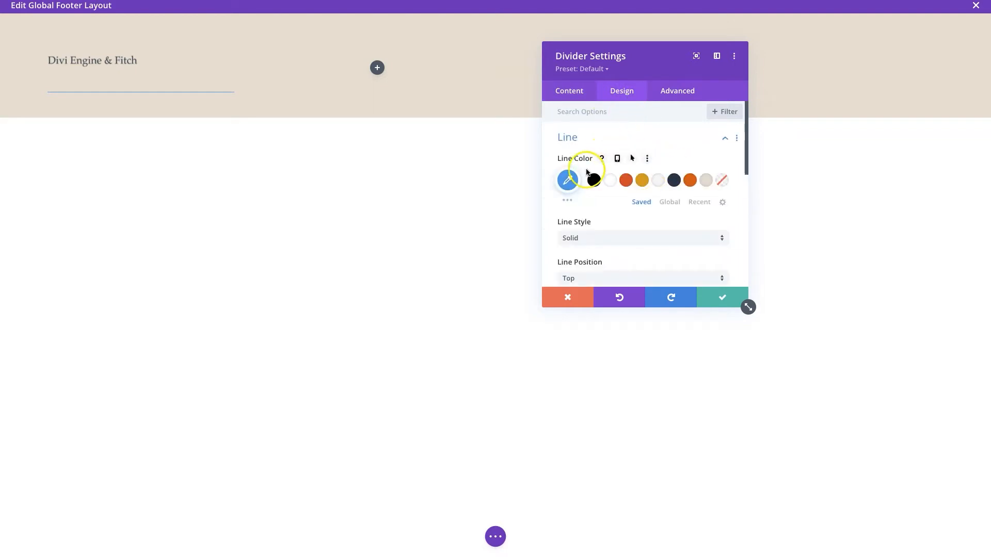
left_click(567, 198)
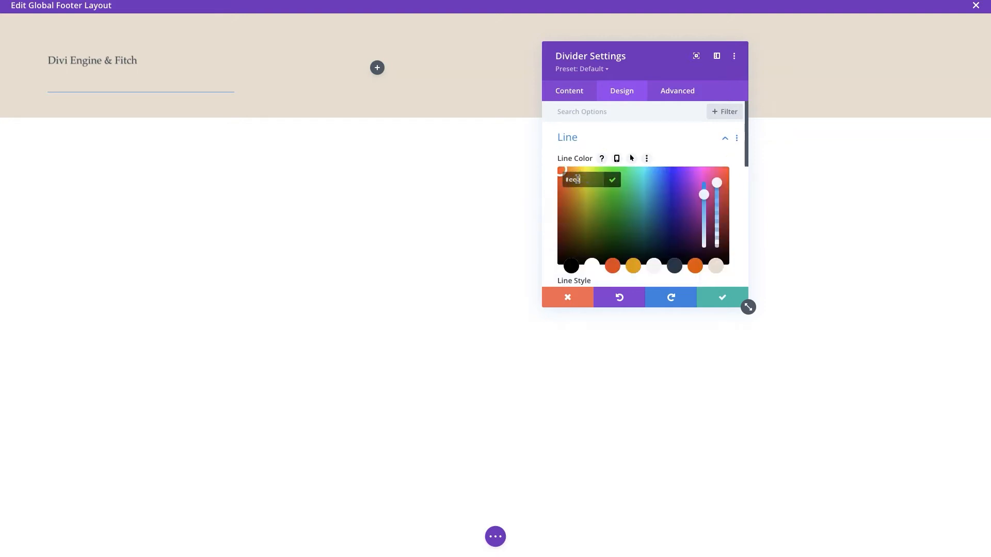
left_click(612, 179)
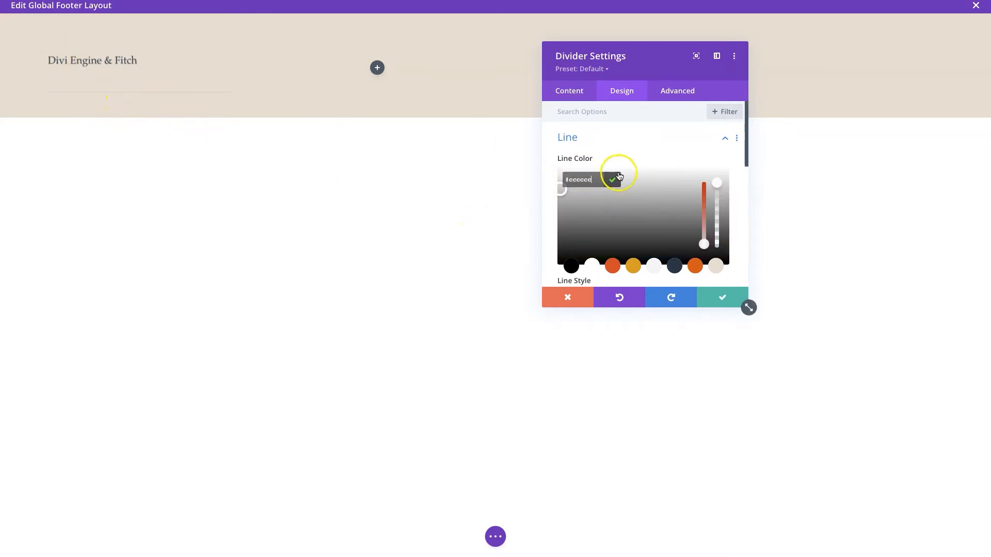
left_click(616, 134)
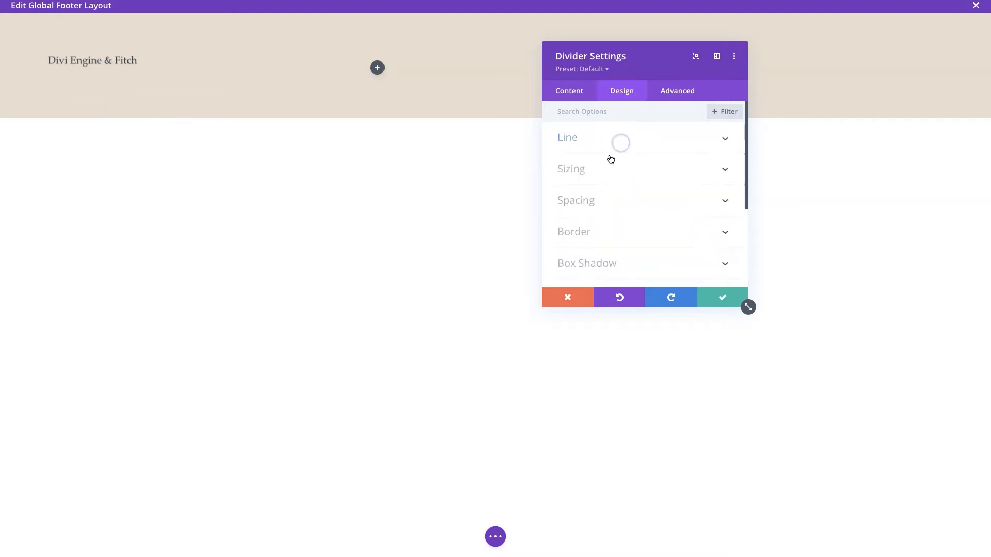
left_click(584, 196)
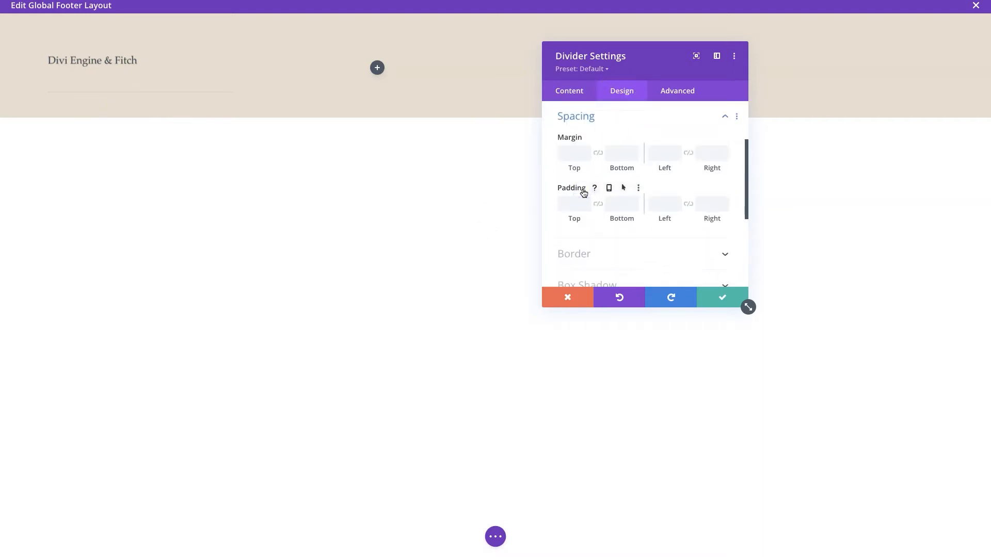
left_click(567, 153)
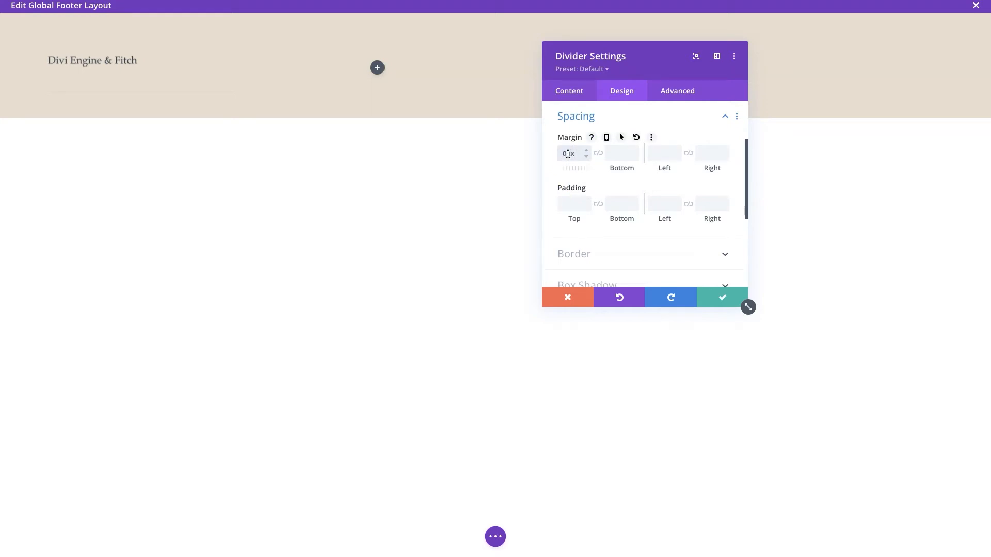
left_click(560, 211)
left_click(566, 198)
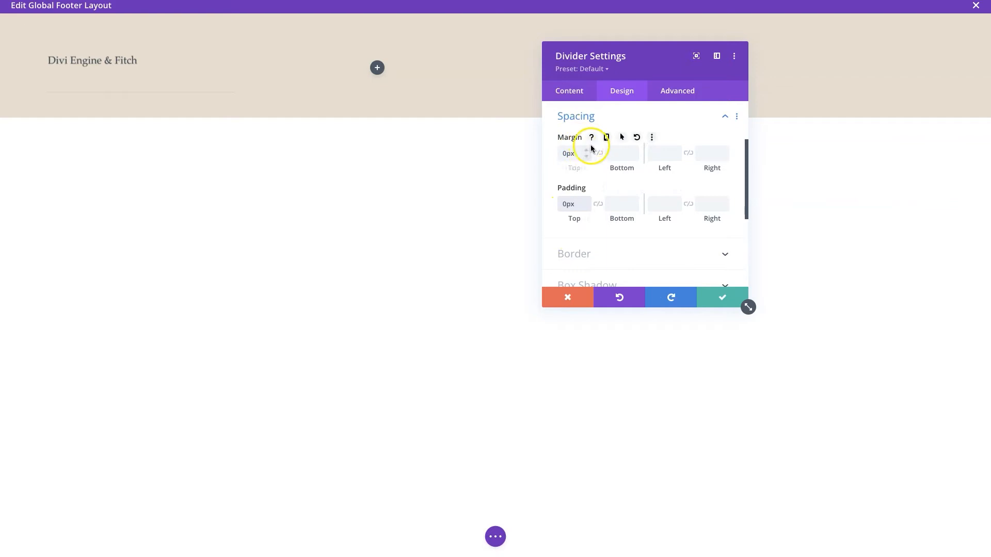
left_click(636, 137)
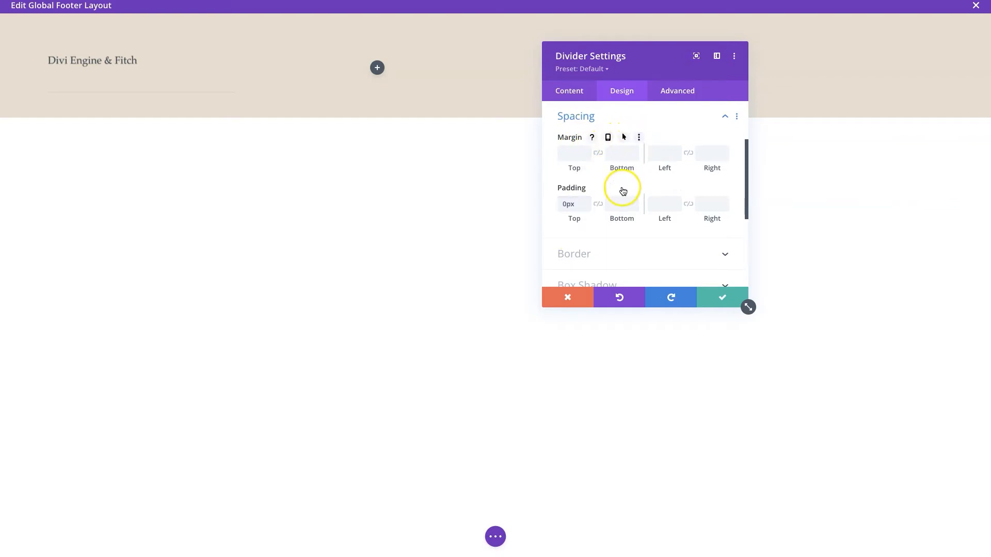
left_click(640, 187)
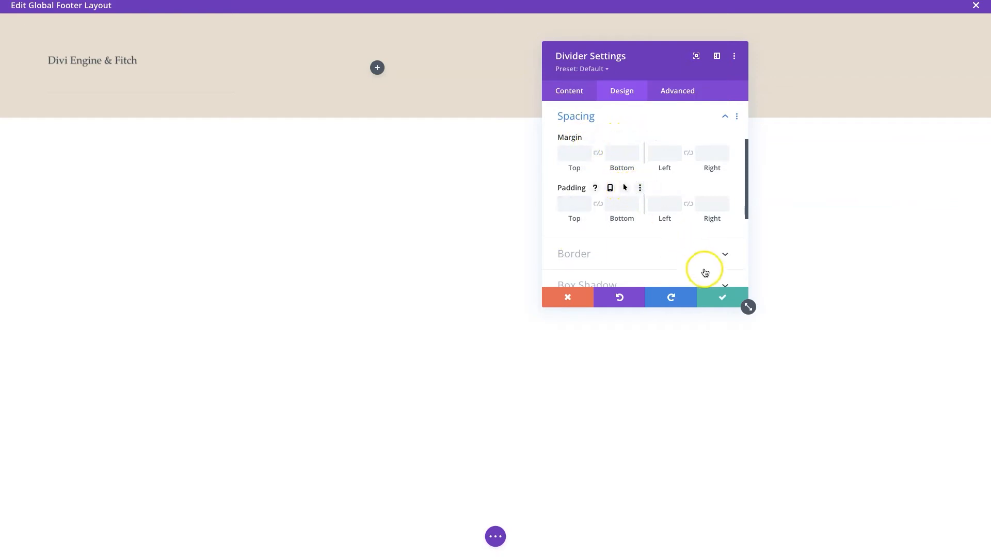
Save the divider module, and set the logo image's bottom padding and bottom margin to 0px, saving the image module
left_click(711, 296)
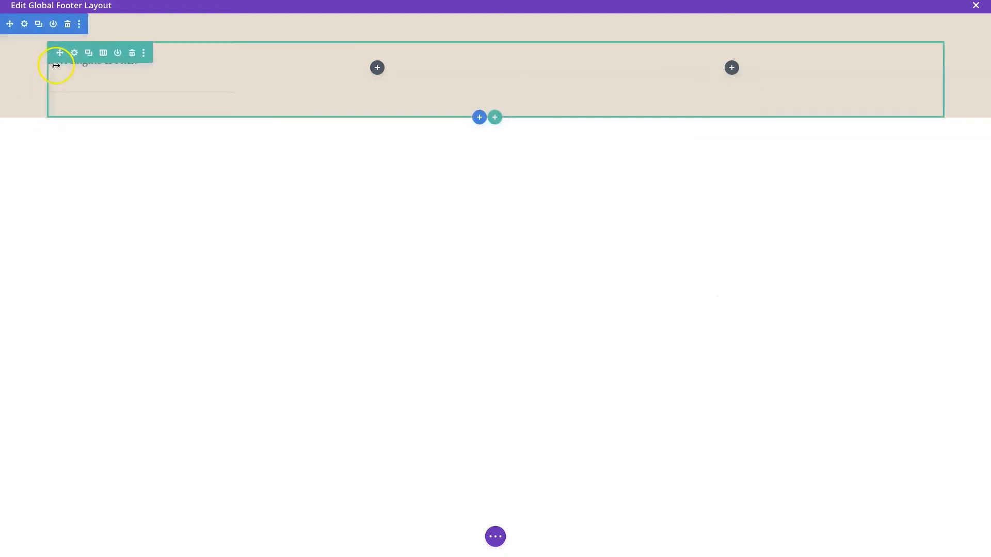
left_click(76, 67)
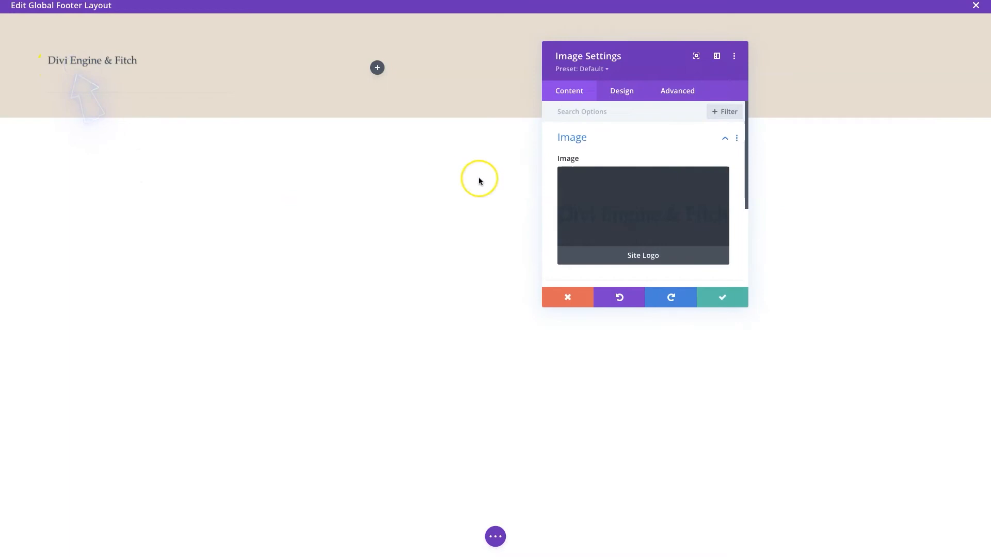
left_click(617, 112)
left_click(624, 92)
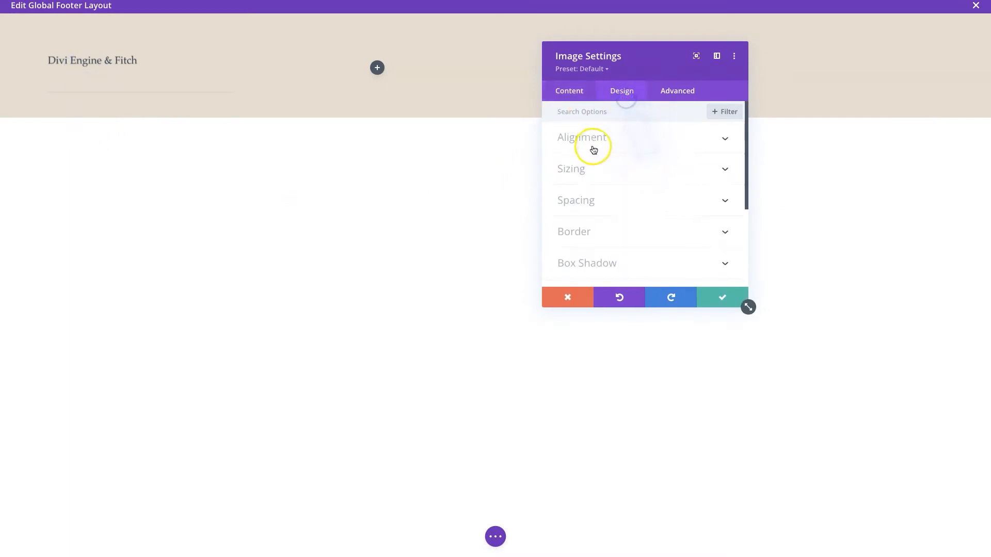
left_click(581, 201)
left_click(611, 241)
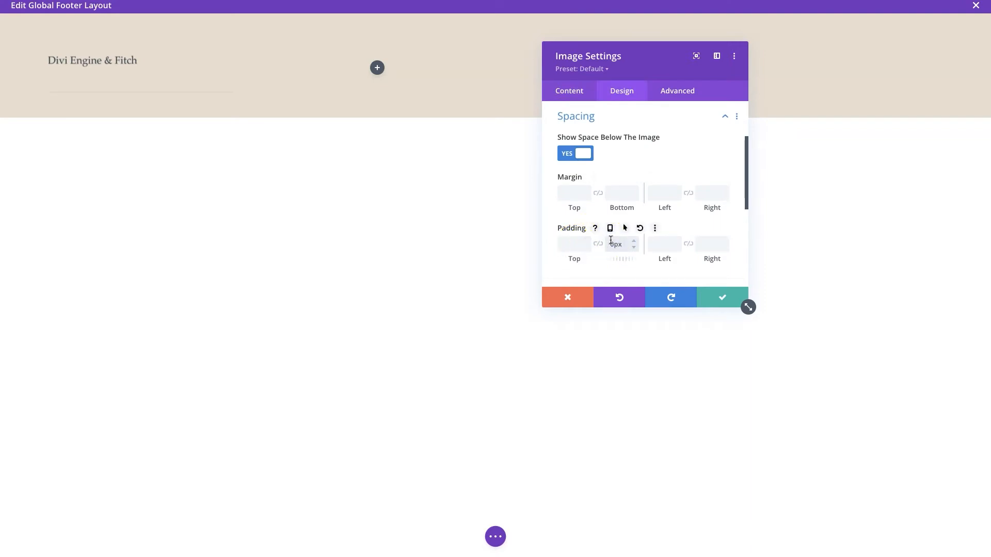
left_click(626, 192)
type("0px")
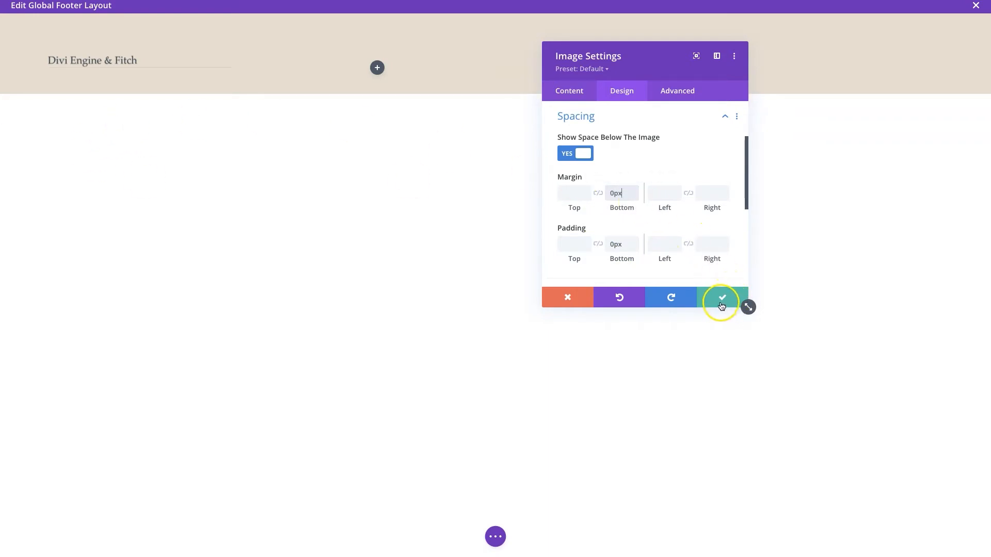
left_click(722, 297)
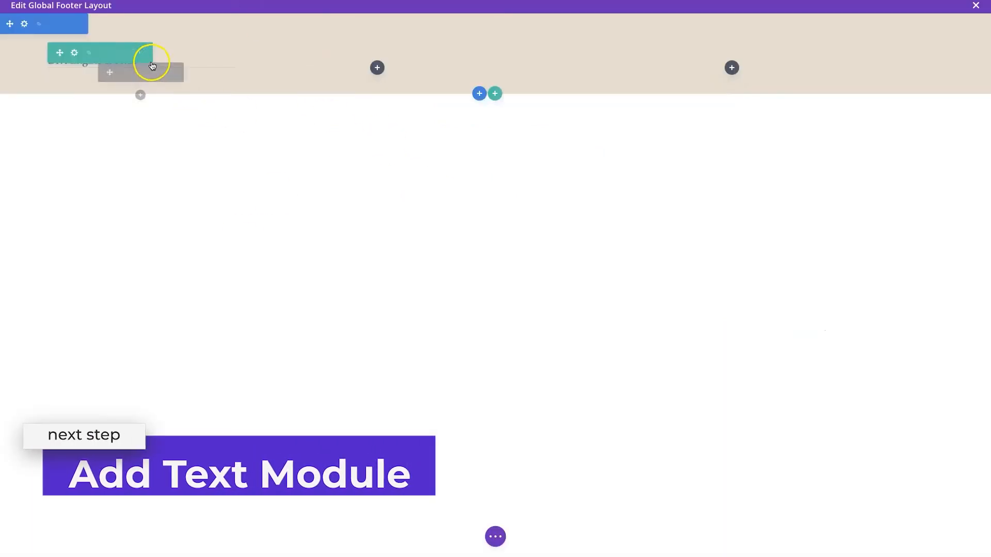
Add a Text module below the divider and replace its body content with "Our Brands"
left_click(141, 94)
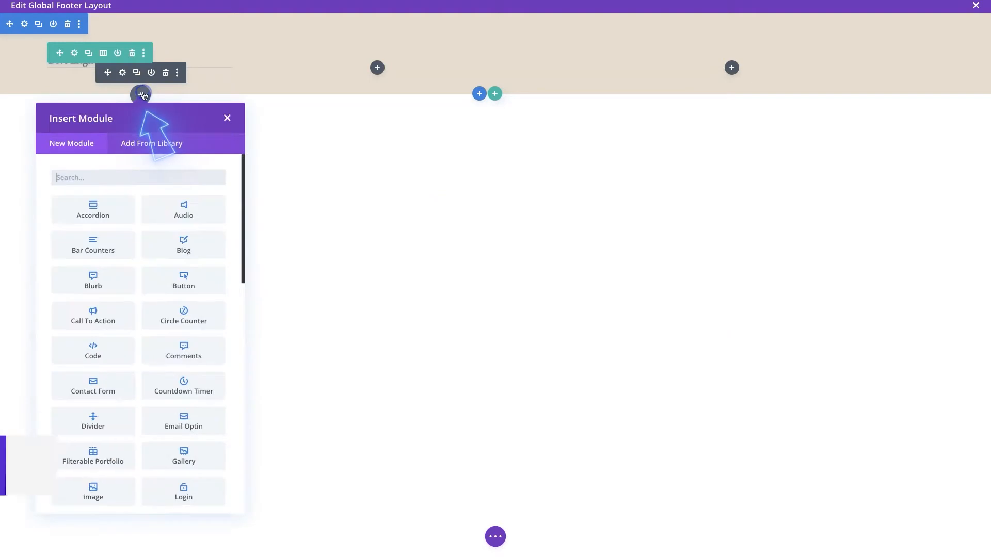
type("text")
left_click(103, 173)
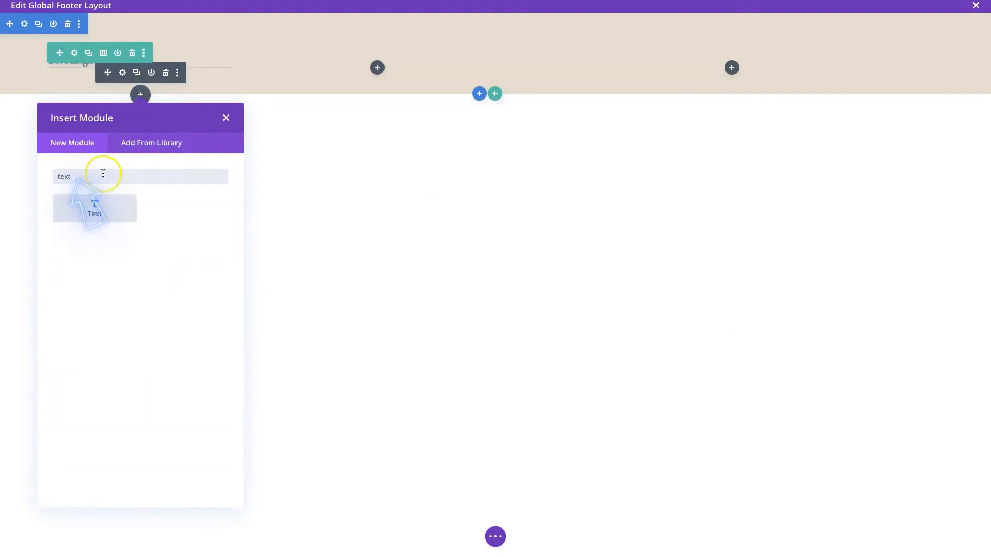
left_click(98, 206)
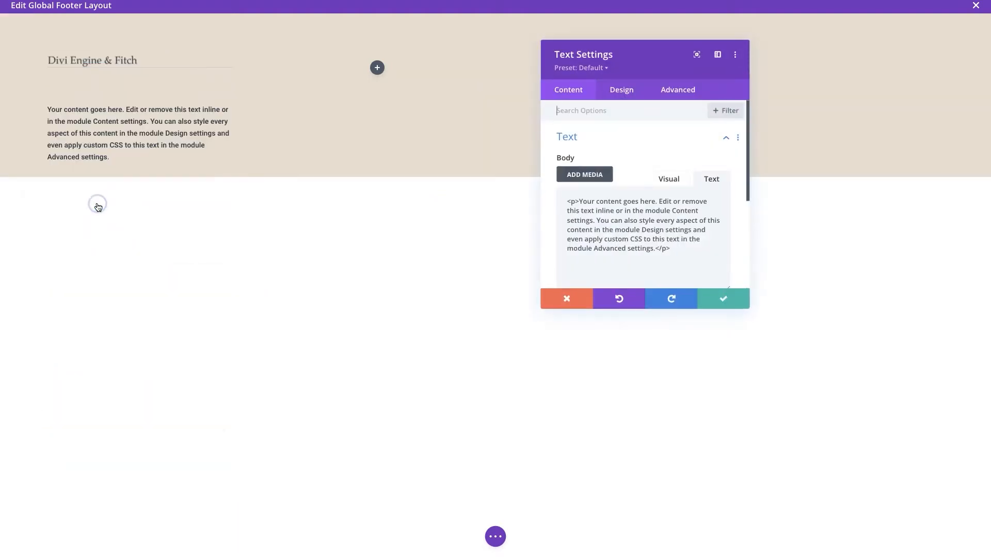
triple_click(656, 219)
type("Our Brands")
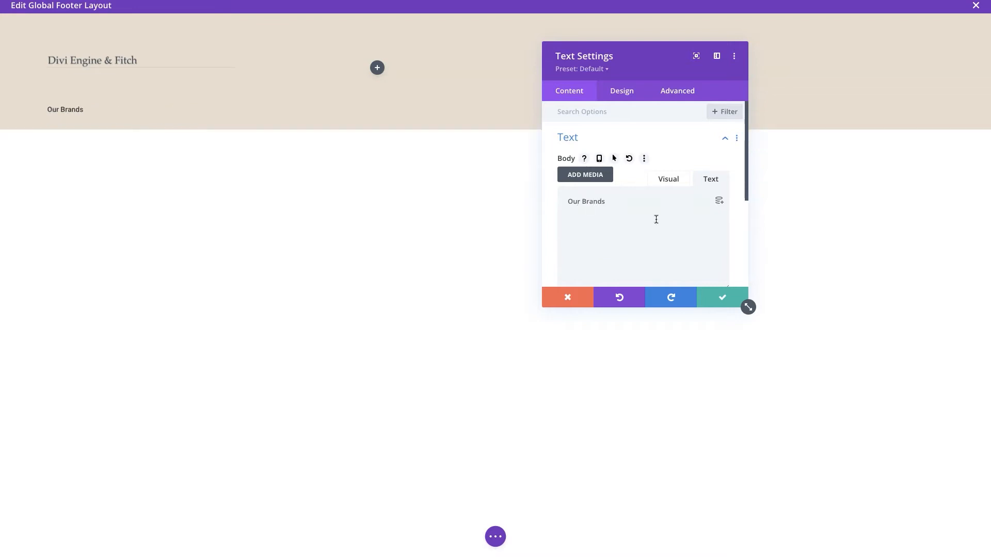
Set the "Our Brands" text to Light font weight and 16px text size, and save the module
left_click(616, 98)
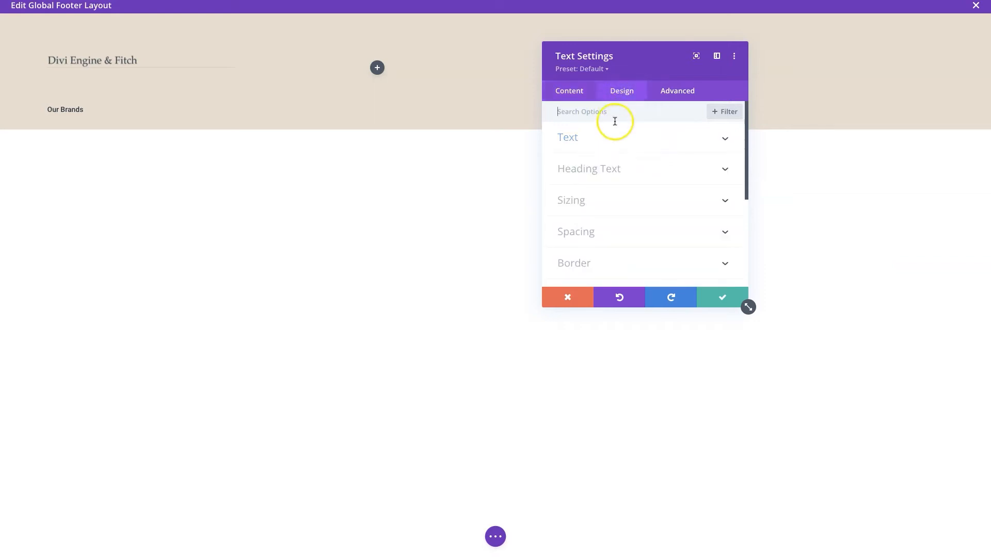
left_click(609, 144)
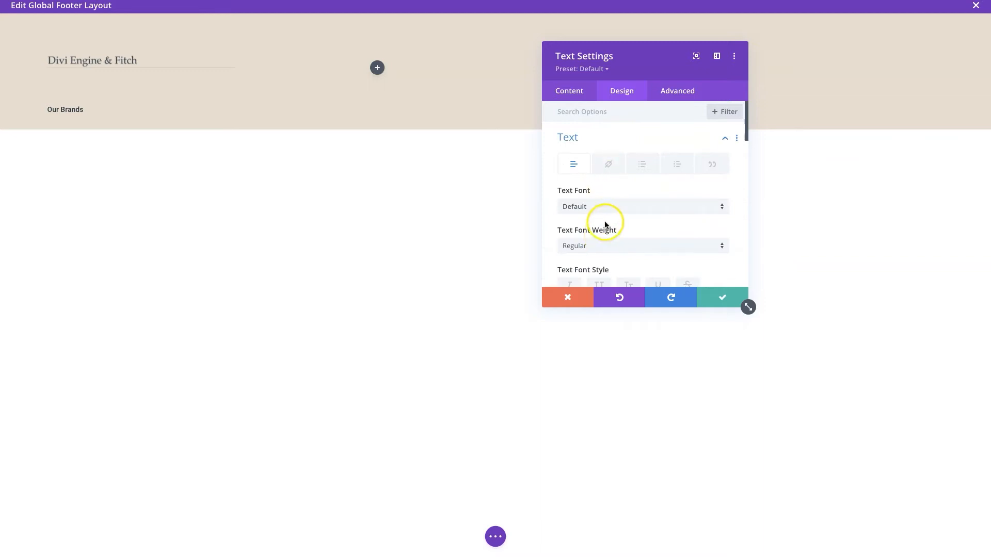
left_click(595, 248)
left_click(597, 257)
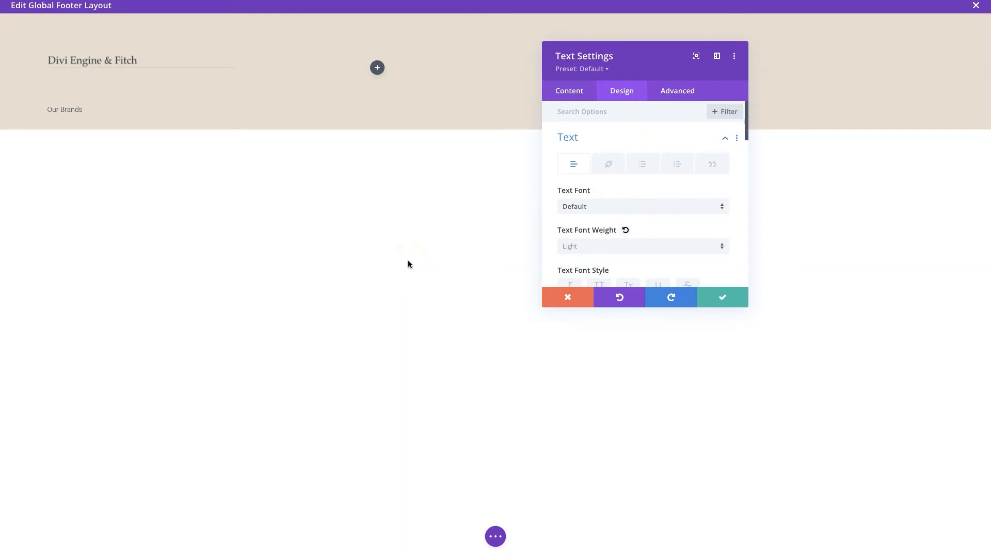
scroll(659, 234, "down", 2)
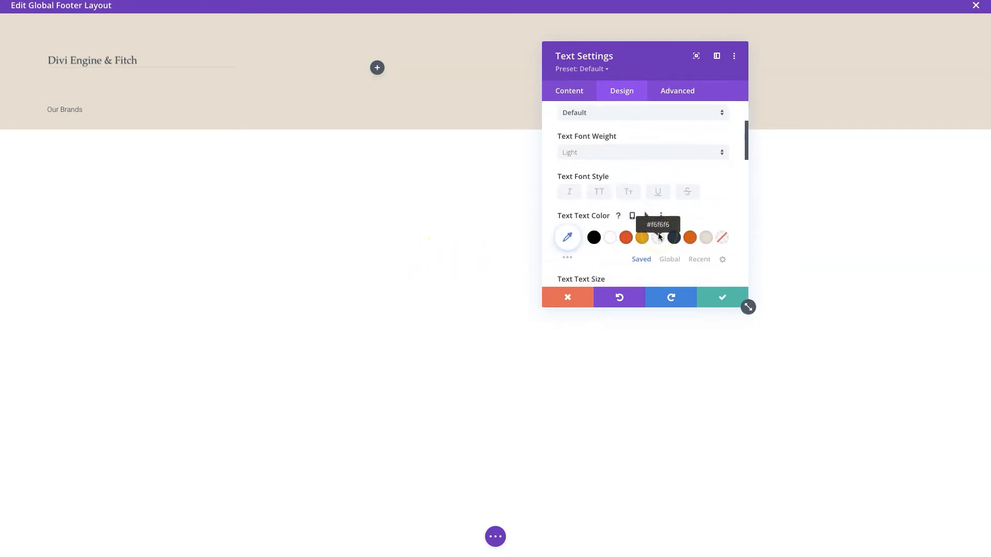
scroll(659, 234, "down", 2)
left_click(686, 226)
type("16px")
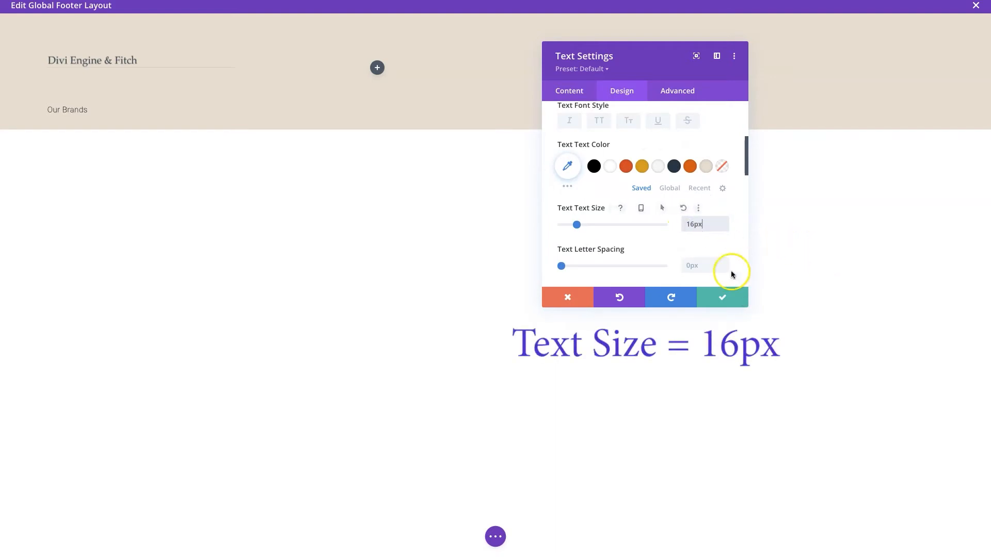
left_click(713, 297)
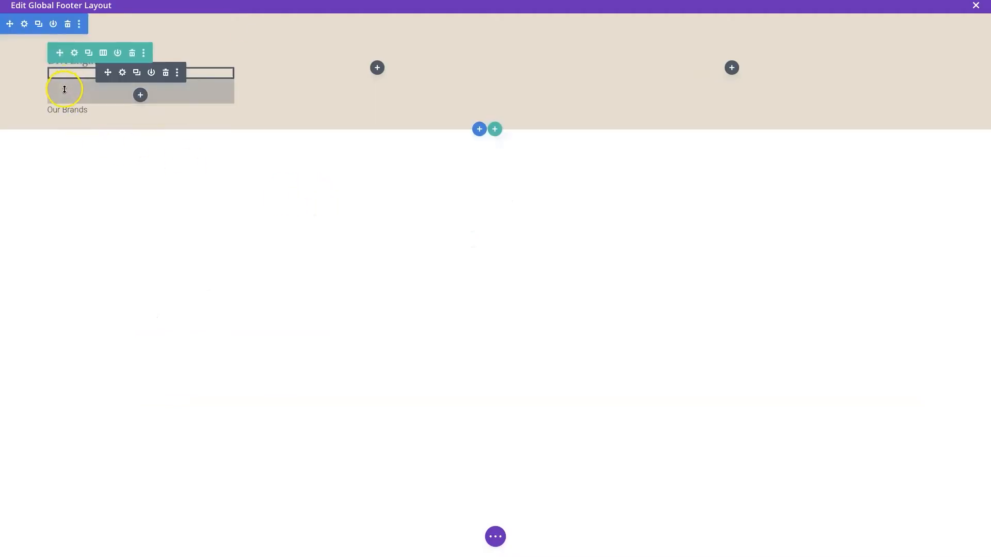
Set the bottom margin of the divider under the logo to 0px and save the module
left_click(122, 72)
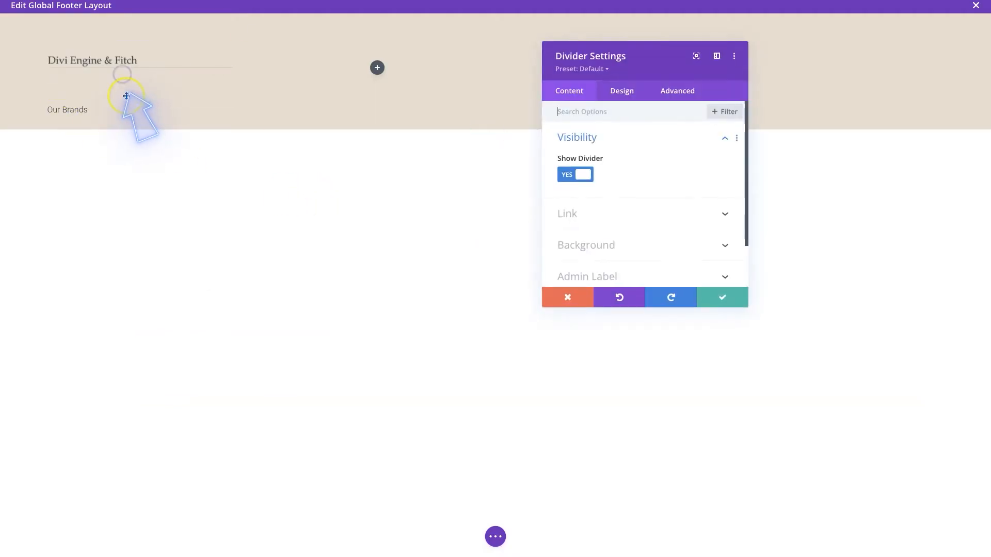
left_click(624, 90)
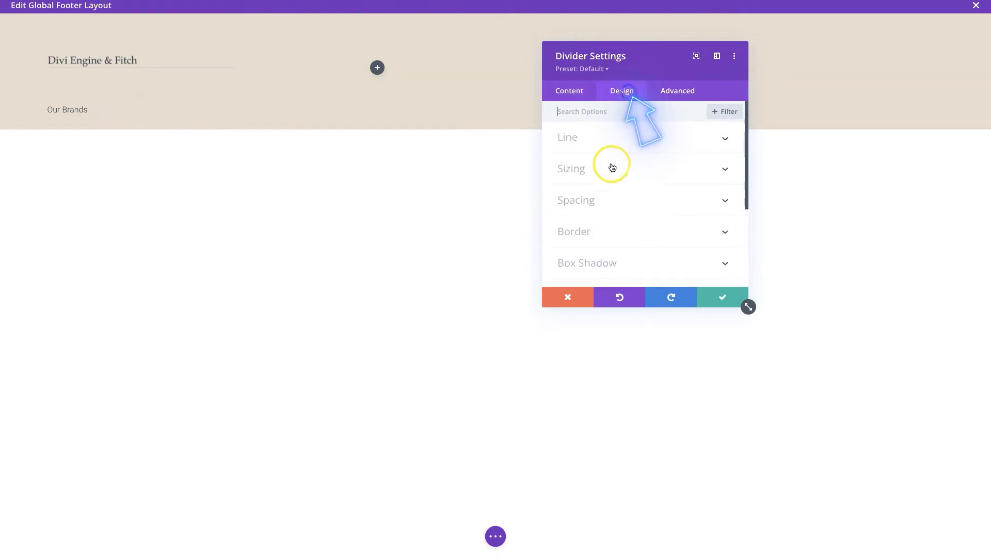
left_click(593, 192)
left_click(611, 204)
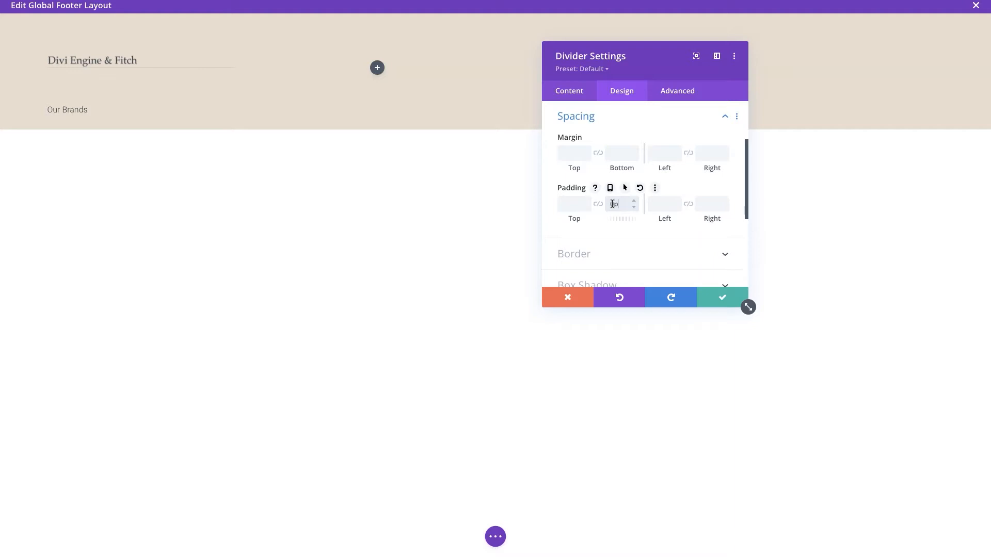
left_click(620, 152)
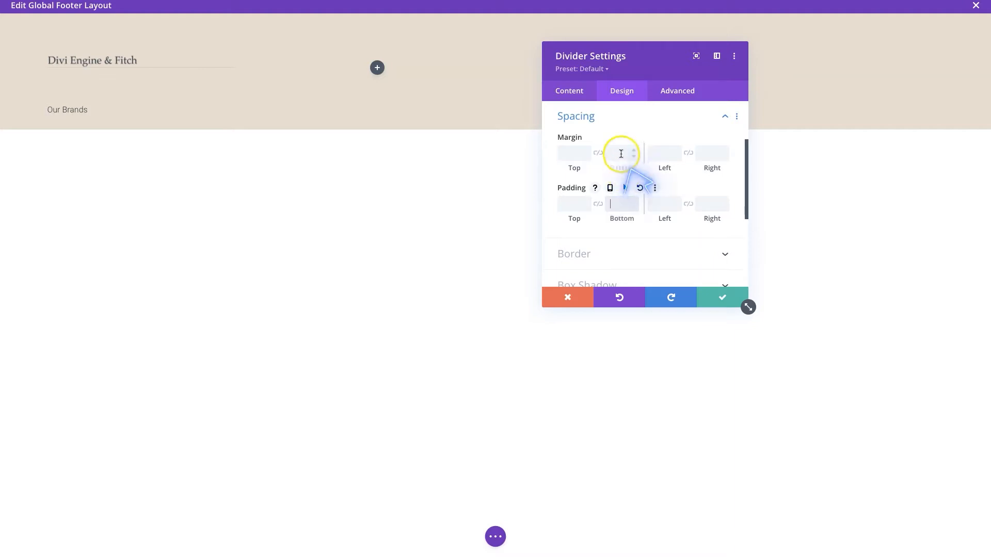
type("0px")
left_click(723, 297)
left_click(460, 261)
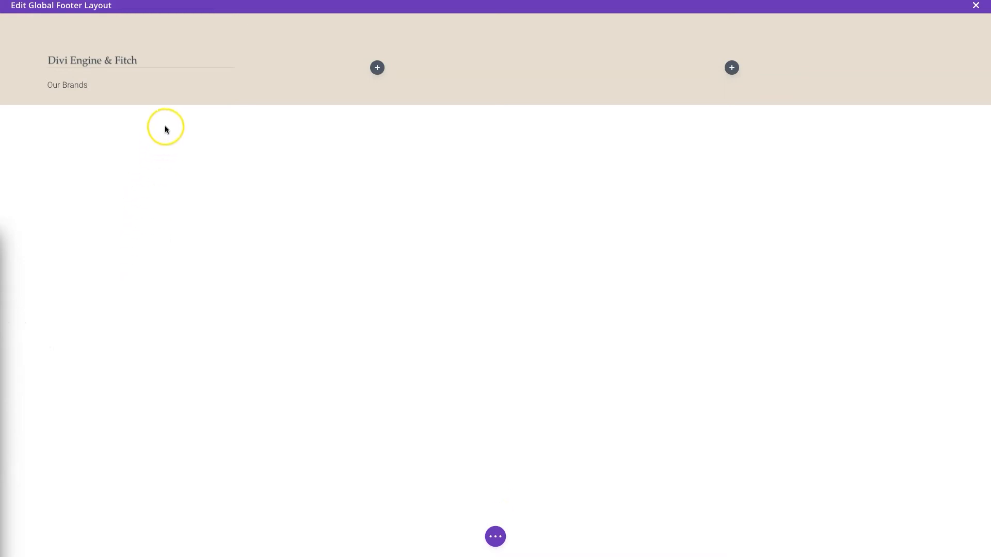
Add another Text module below the "Our Brands" text in the first column
left_click(140, 107)
type("text")
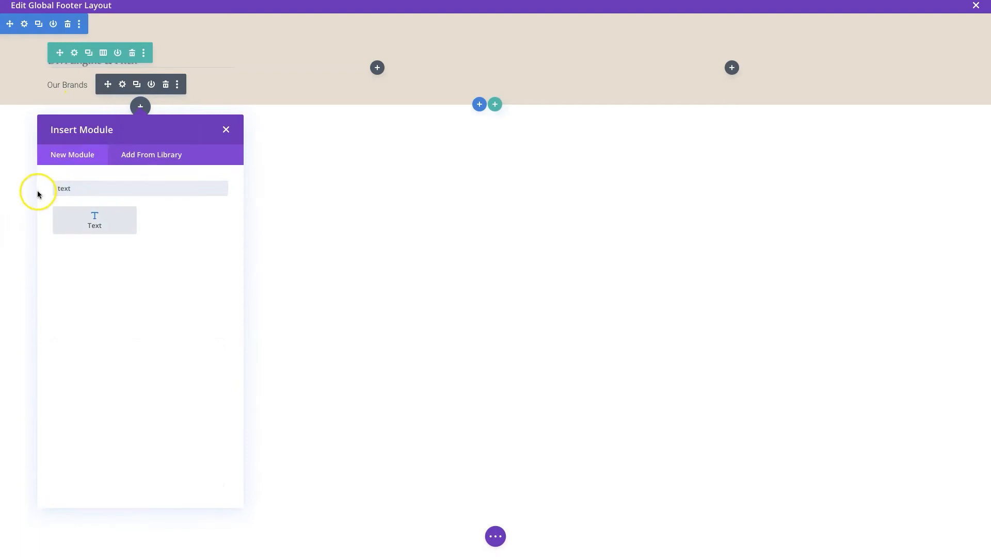
left_click(94, 220)
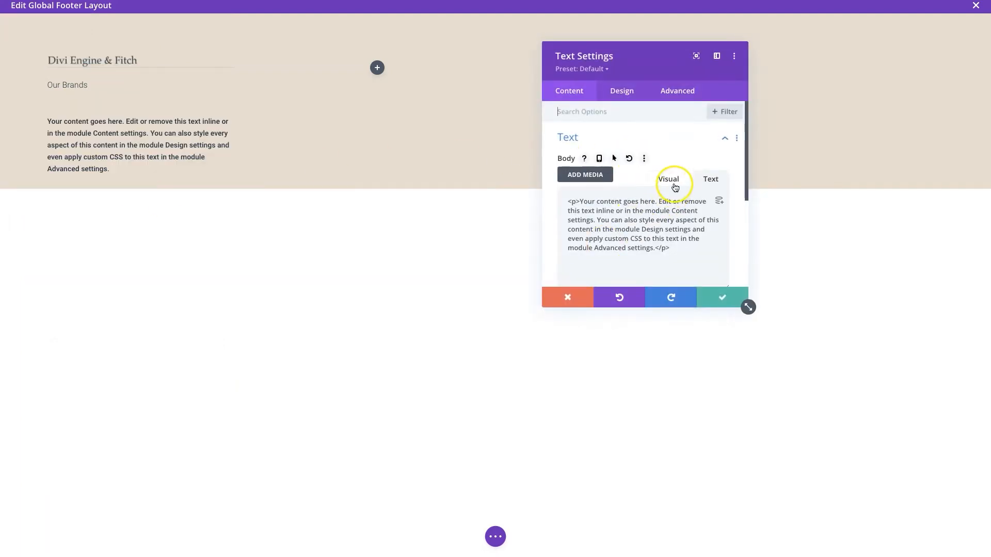
Replace the new Text module's placeholder body content with "Brand 1" and make it bold
triple_click(613, 233)
left_click(675, 175)
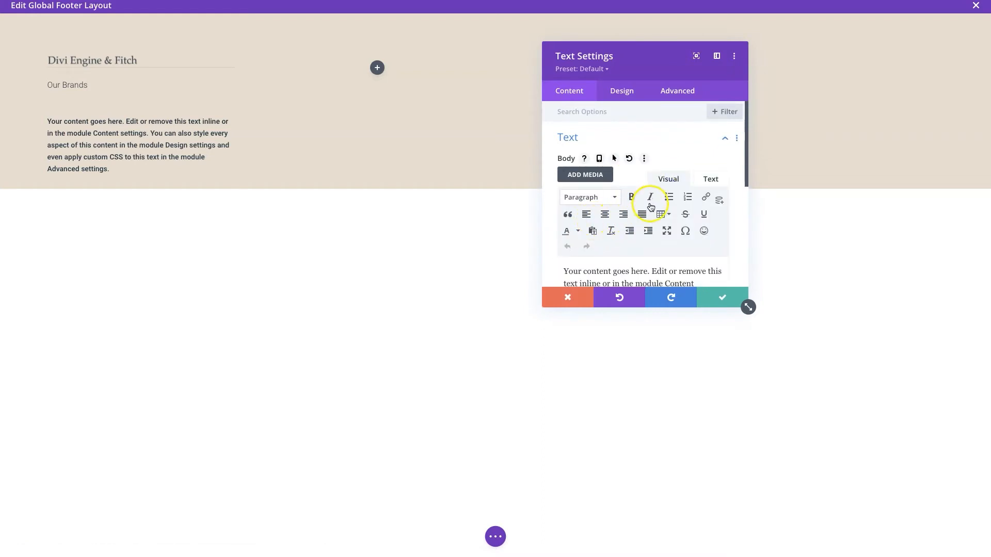
scroll(655, 241, "down", 1)
triple_click(643, 234)
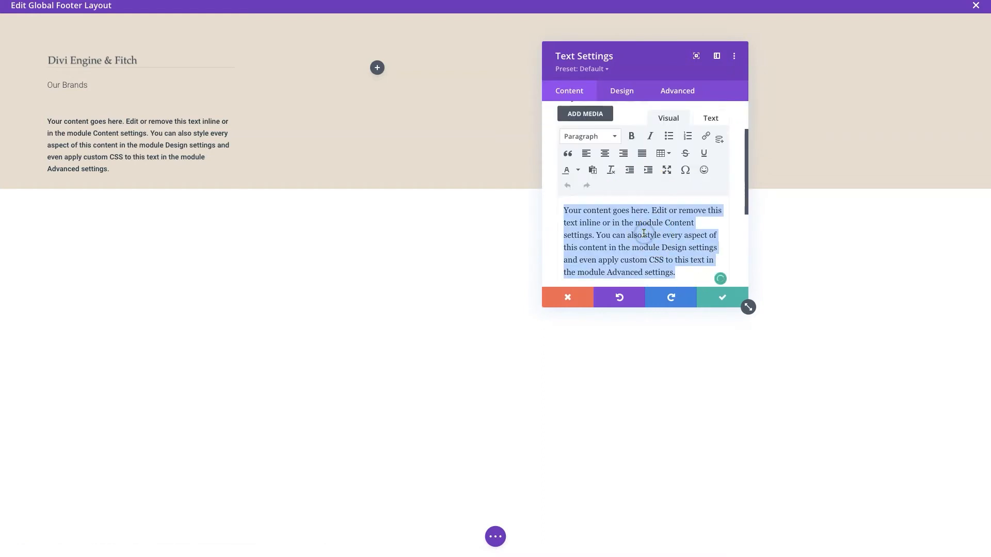
type("Brand 1")
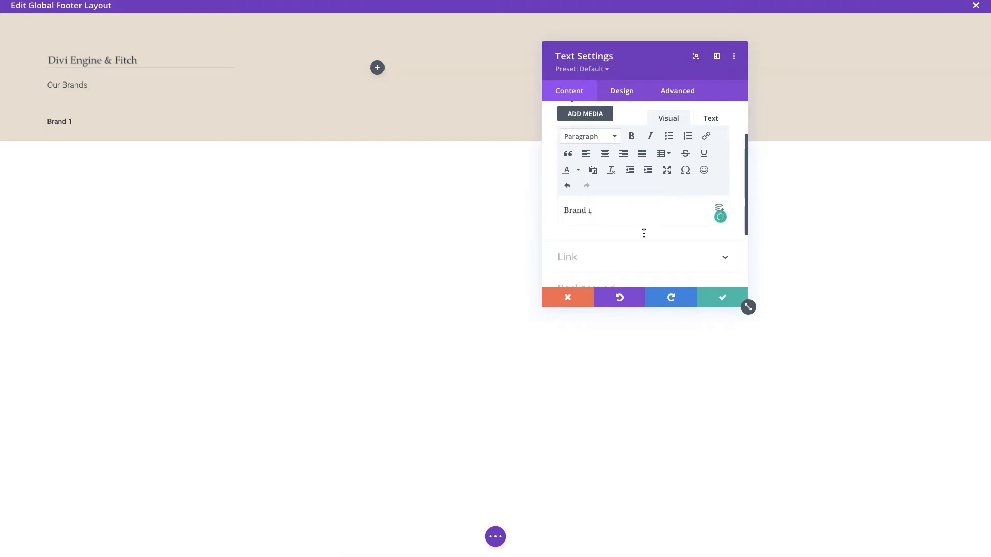
left_click(584, 211)
key("ctrl+b")
Set the "Brand 1" text font to Abril Fatface and save the module
left_click(608, 95)
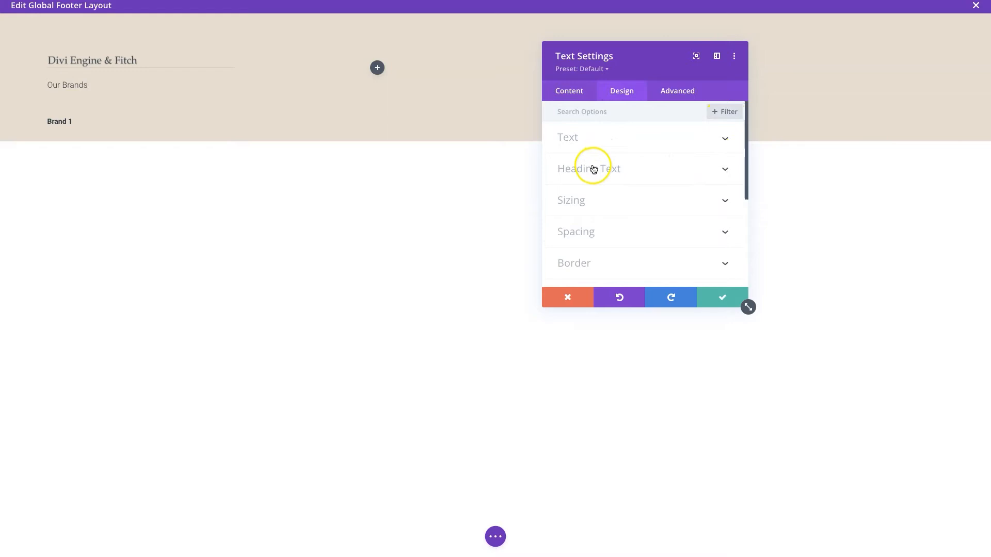
left_click(575, 139)
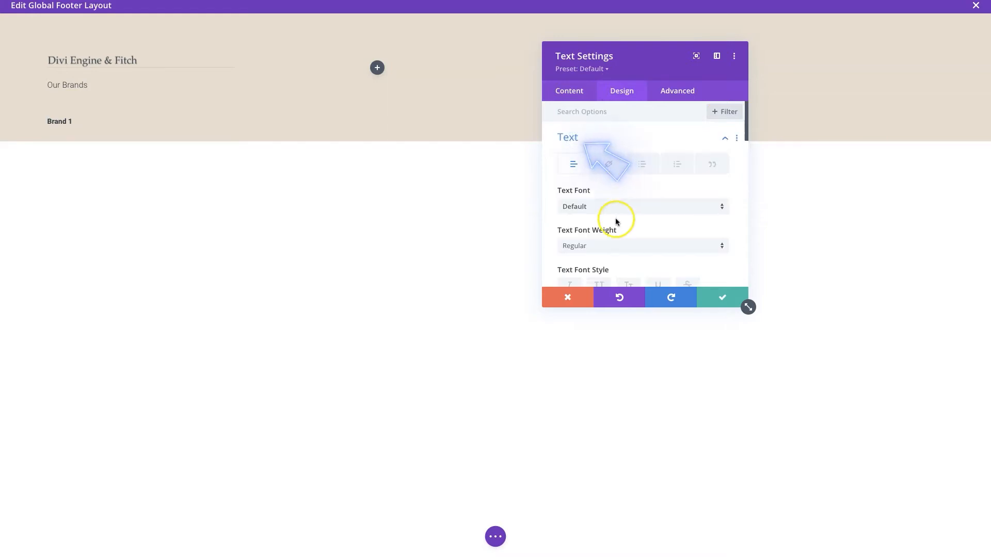
left_click(617, 214)
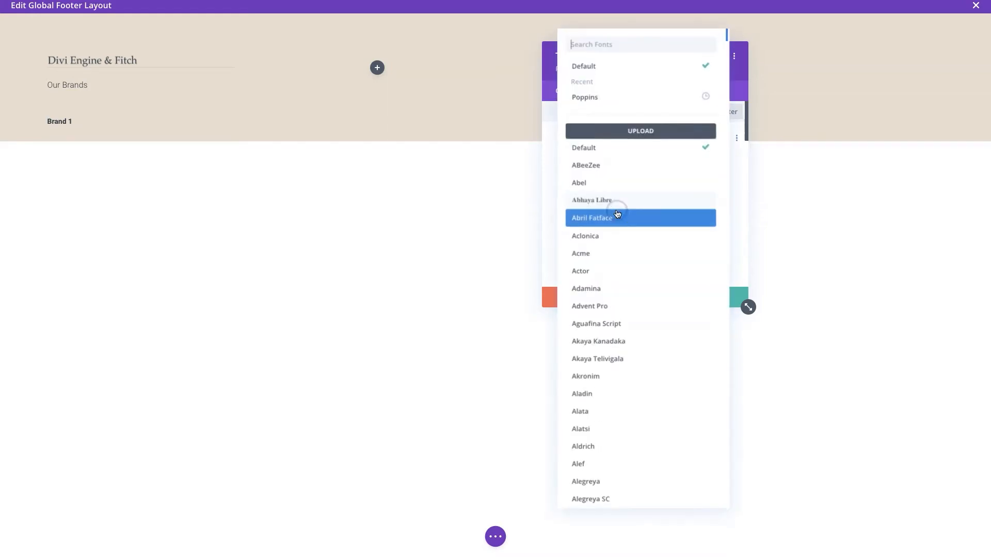
left_click(616, 214)
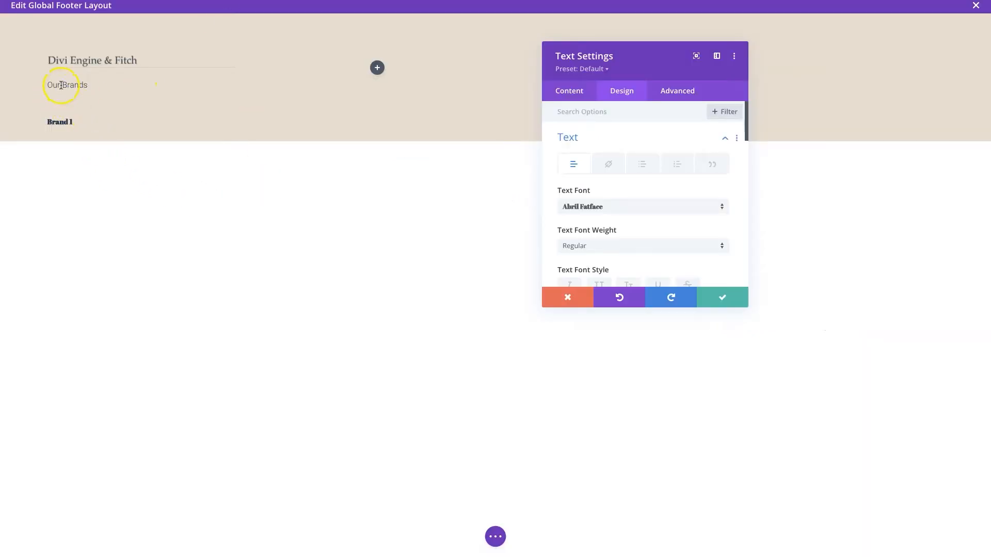
left_click(720, 299)
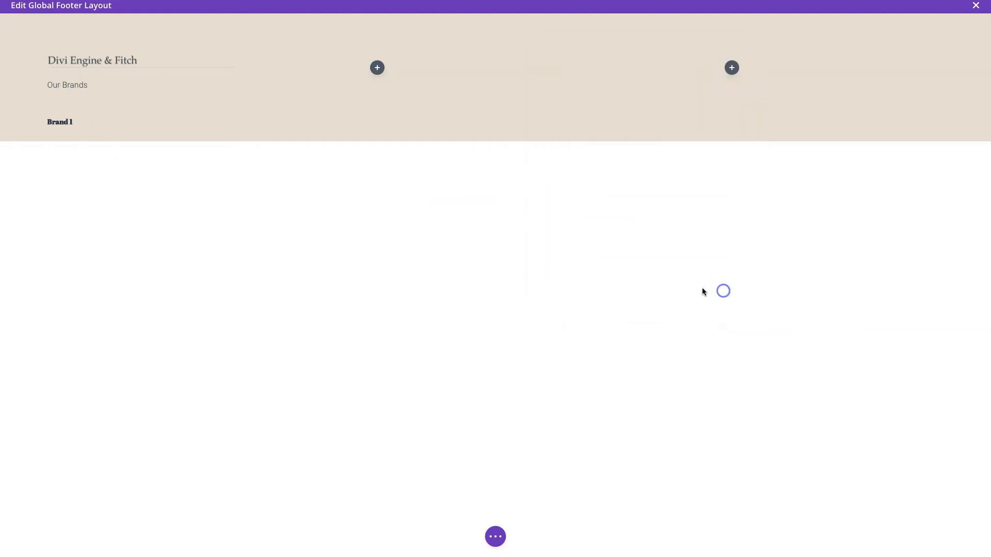
Set the bottom margin of the "Our Brands" text to 0px and save the module
left_click(122, 84)
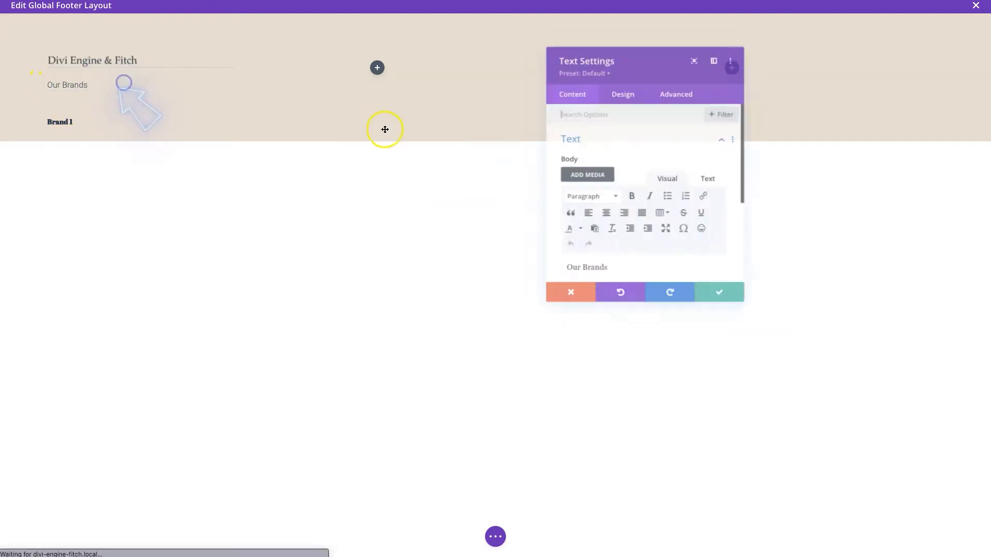
left_click(623, 90)
left_click(608, 136)
left_click(607, 136)
left_click(594, 229)
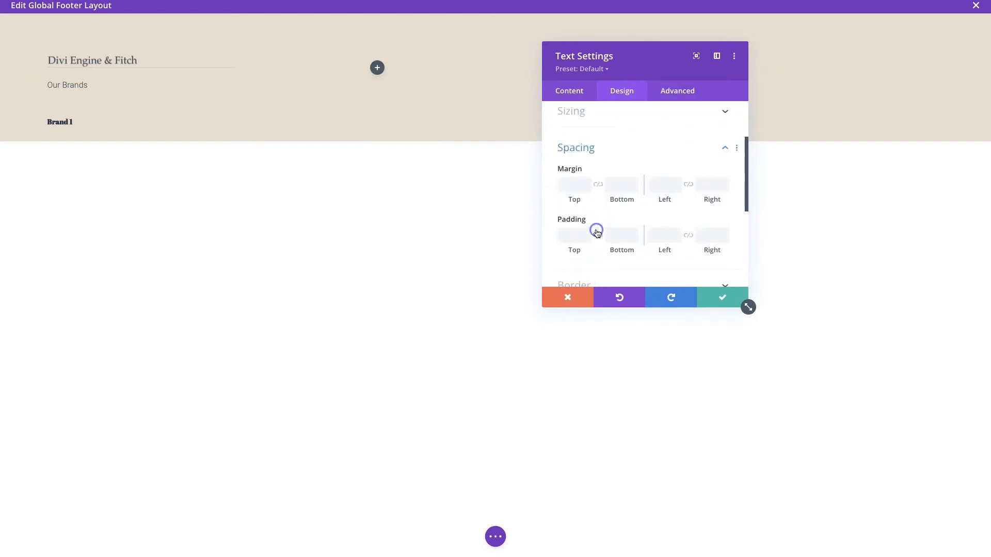
left_click(619, 161)
type("0px")
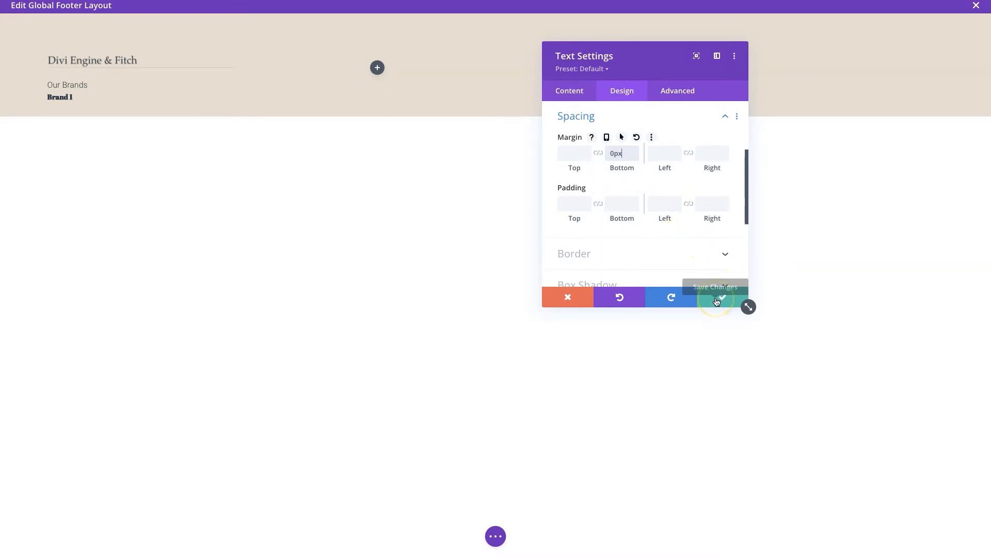
left_click(716, 299)
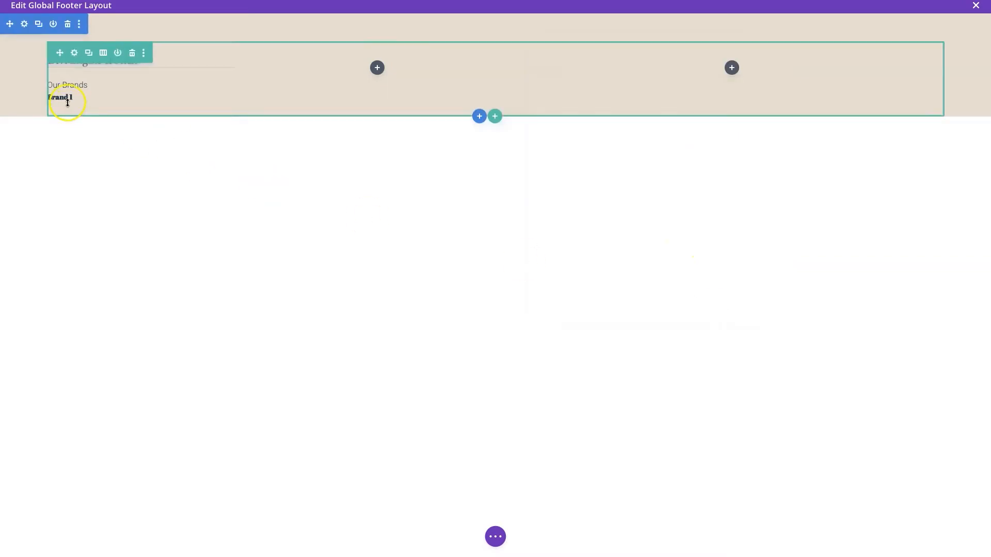
left_click(137, 97)
left_click(137, 97)
left_click(137, 97)
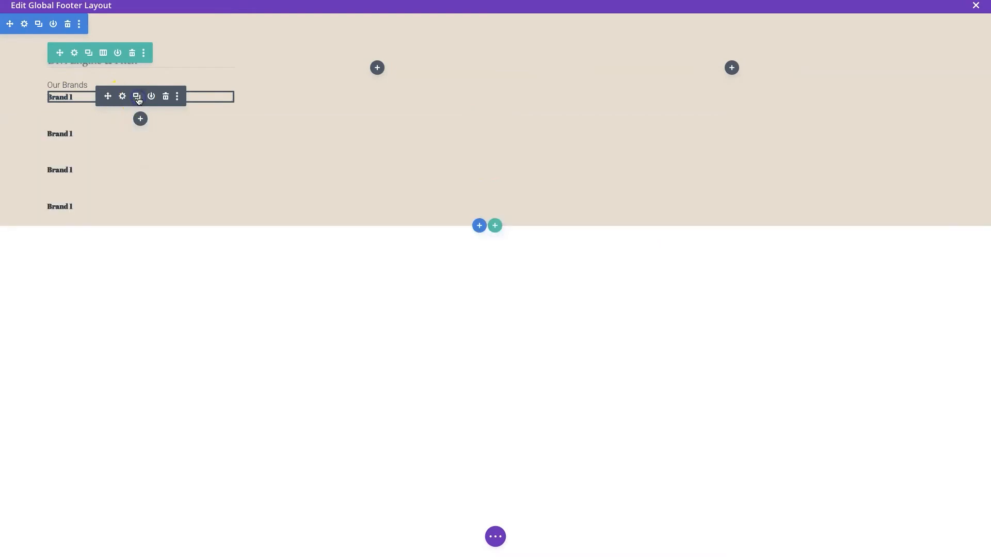
left_click(167, 97)
left_click(166, 97)
left_click(166, 97)
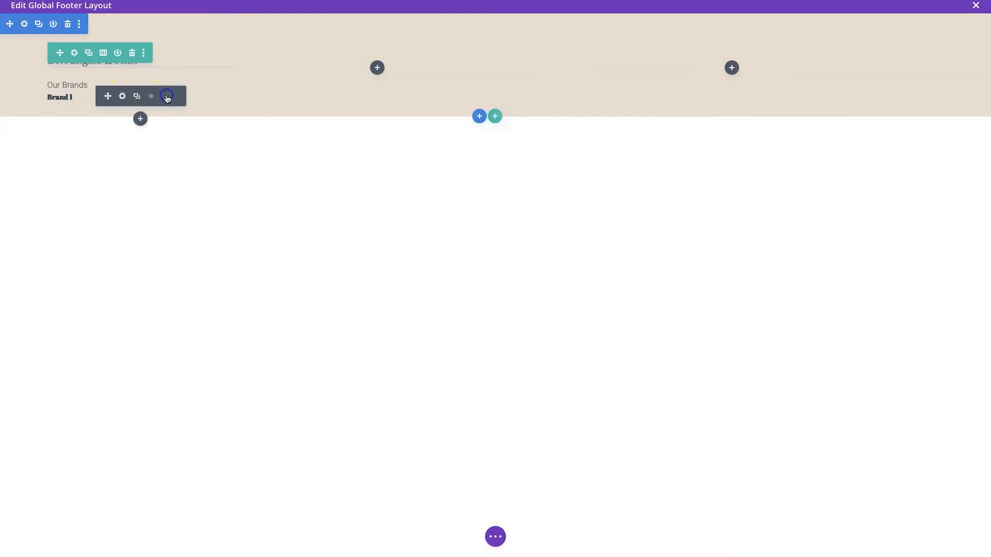
Remove the bottom margin of the "Brand 1" text module and save it
left_click(126, 97)
left_click(625, 93)
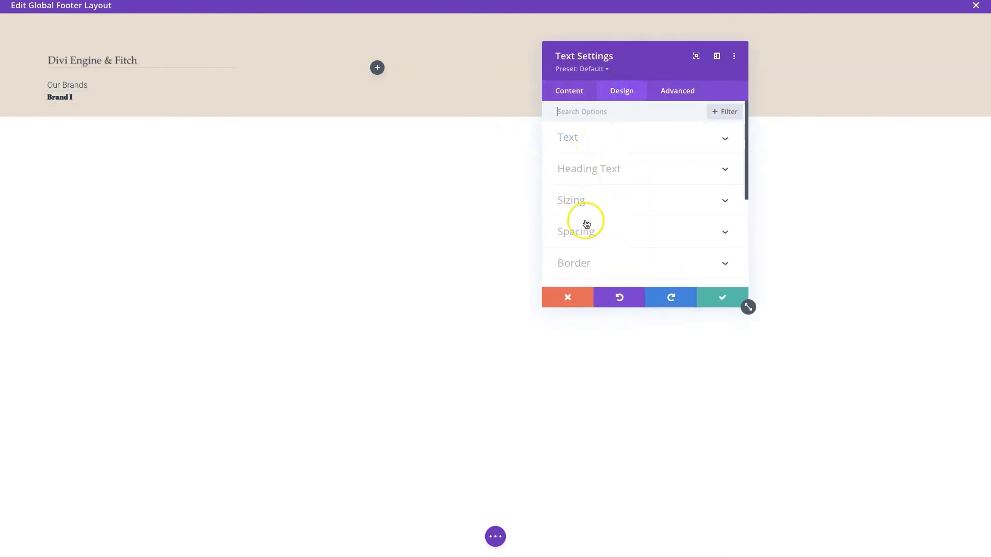
left_click(586, 232)
left_click(622, 165)
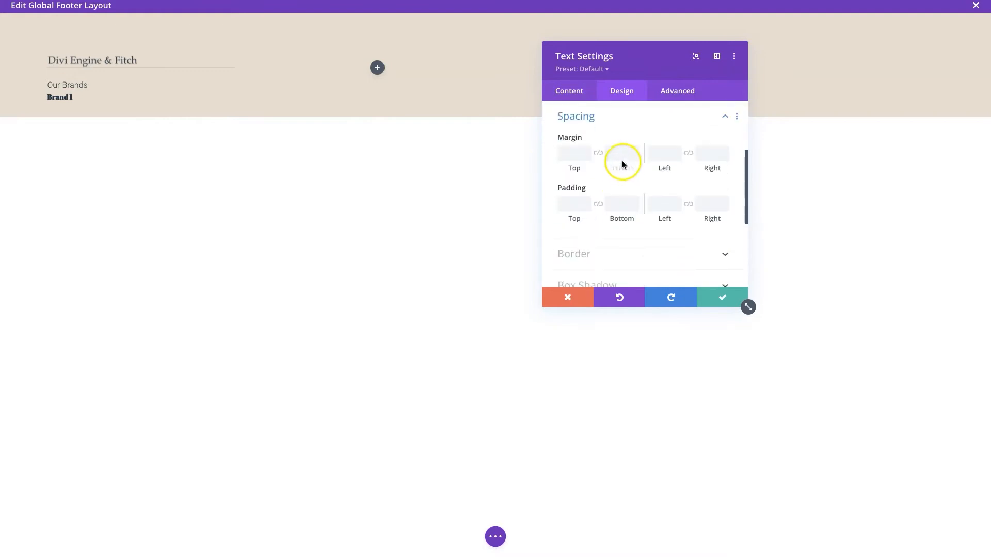
left_click(708, 294)
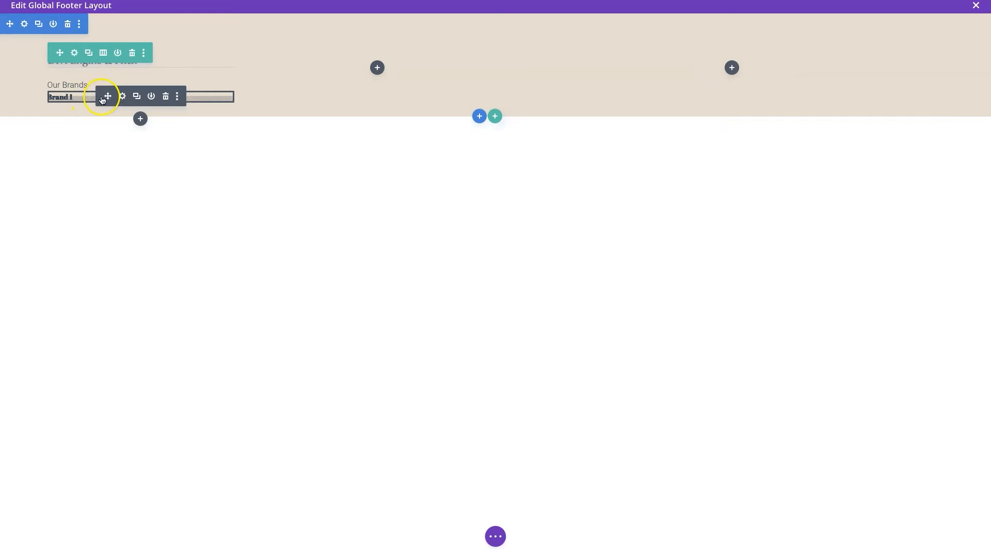
Duplicate the "Brand 1" text module three times in the first column
left_click(136, 98)
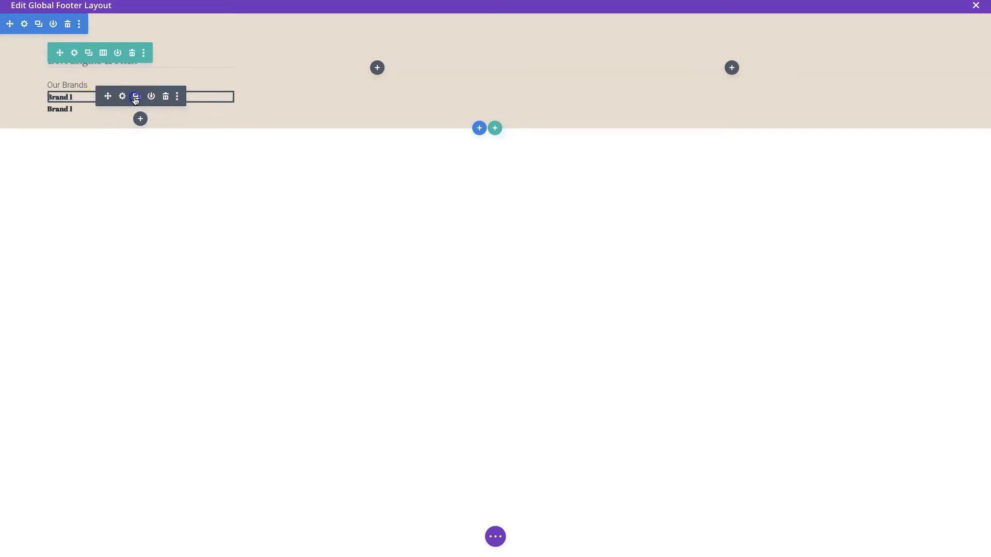
left_click(135, 98)
left_click(135, 97)
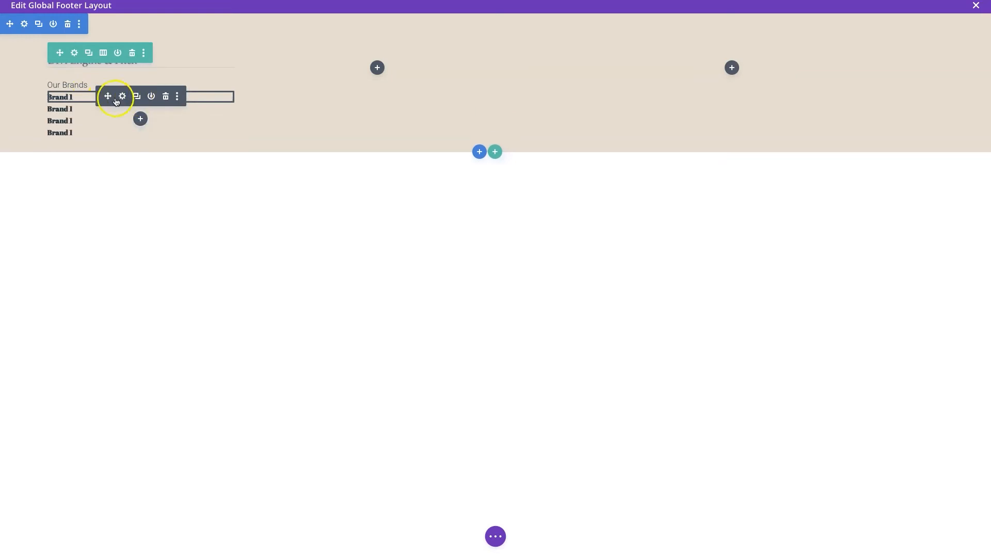
Change the body text of the second brand module to "Brand 2"
left_click(73, 112)
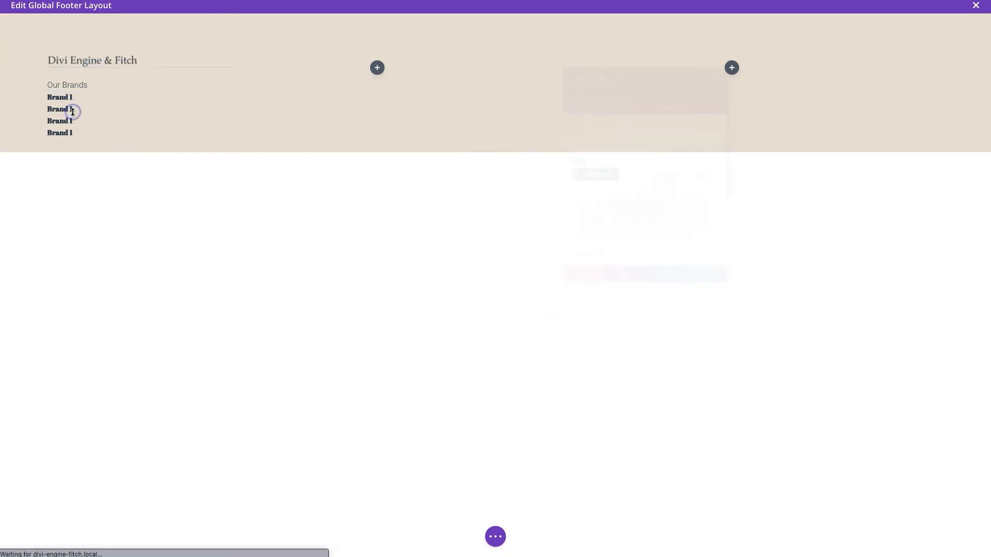
left_click(571, 291)
mouse_move(83, 99)
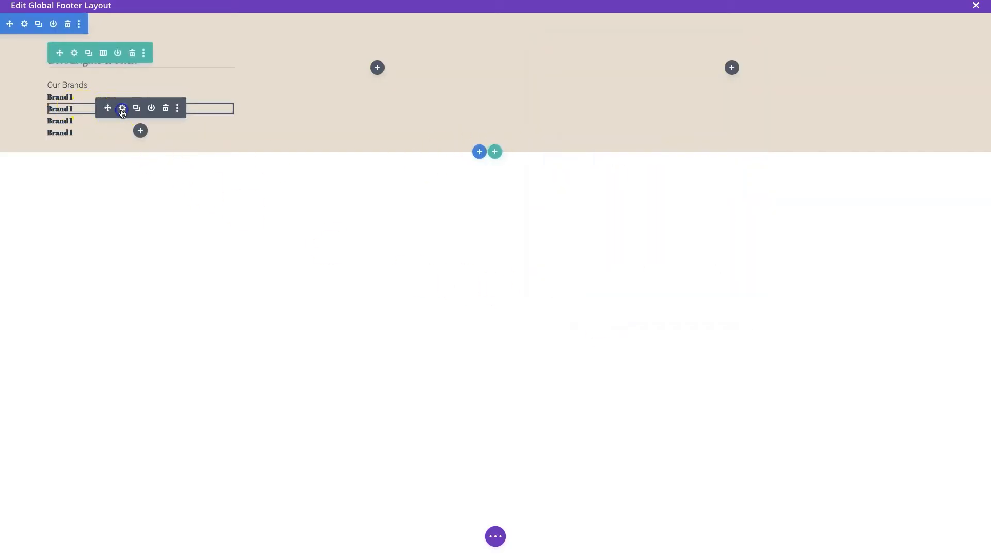
left_click(122, 108)
left_click(596, 269)
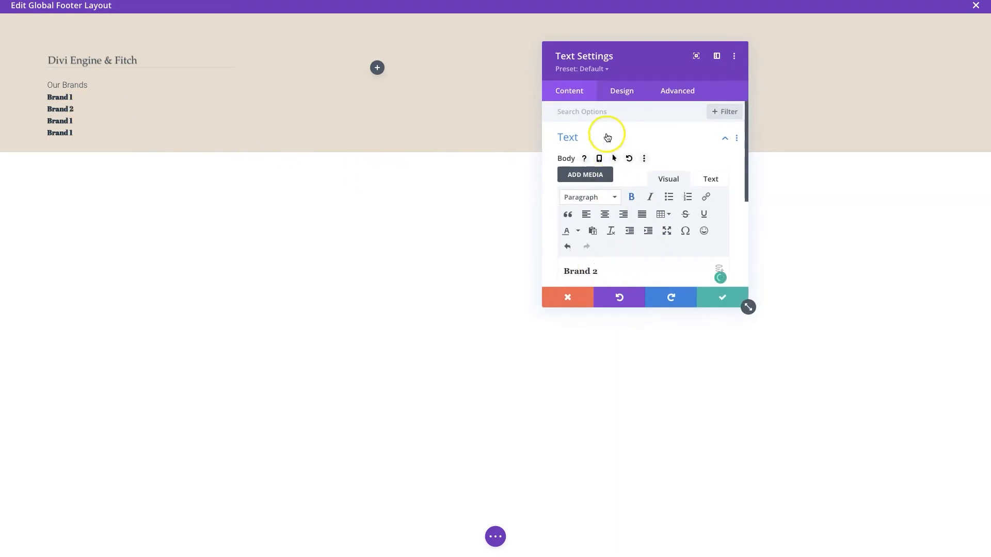
Set the "Brand 2" text font to Akaya Telivigala and save the module
left_click(618, 92)
left_click(597, 145)
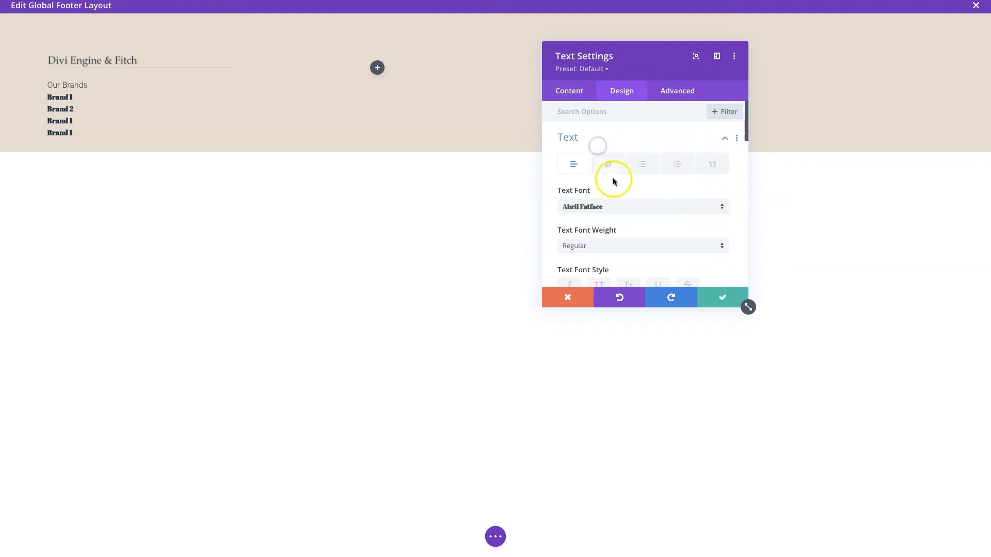
left_click(601, 205)
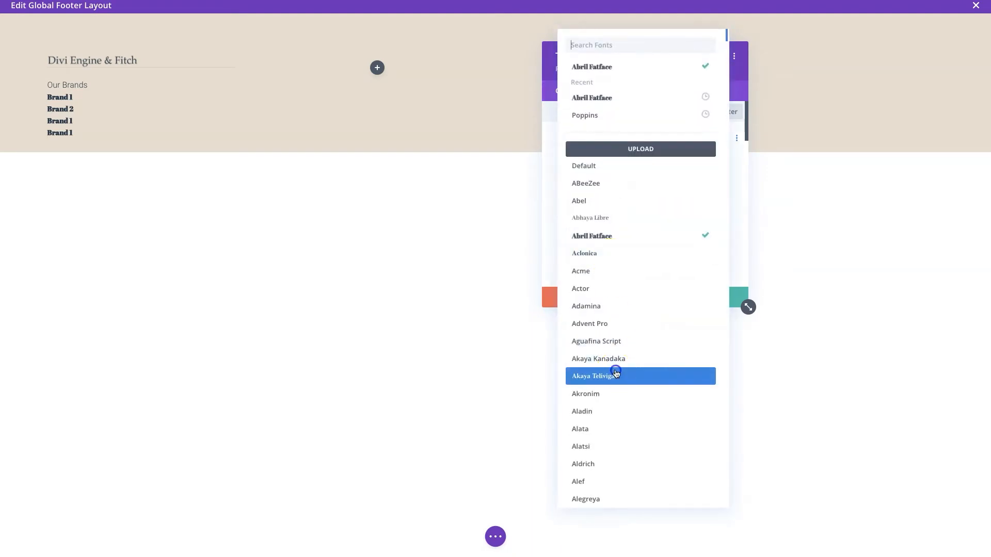
left_click(616, 373)
left_click(710, 297)
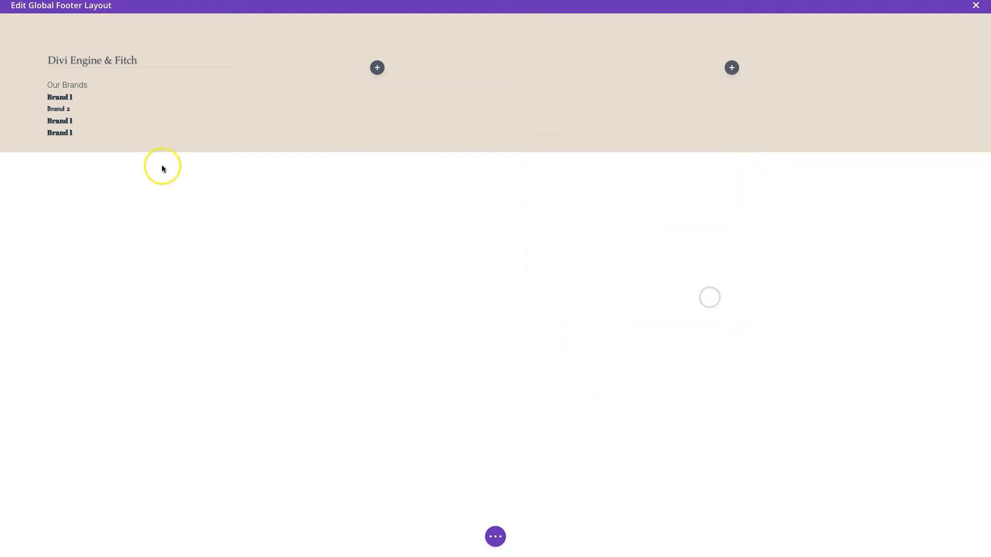
Change the body text of the third brand module to "Brand 3"
left_click(125, 121)
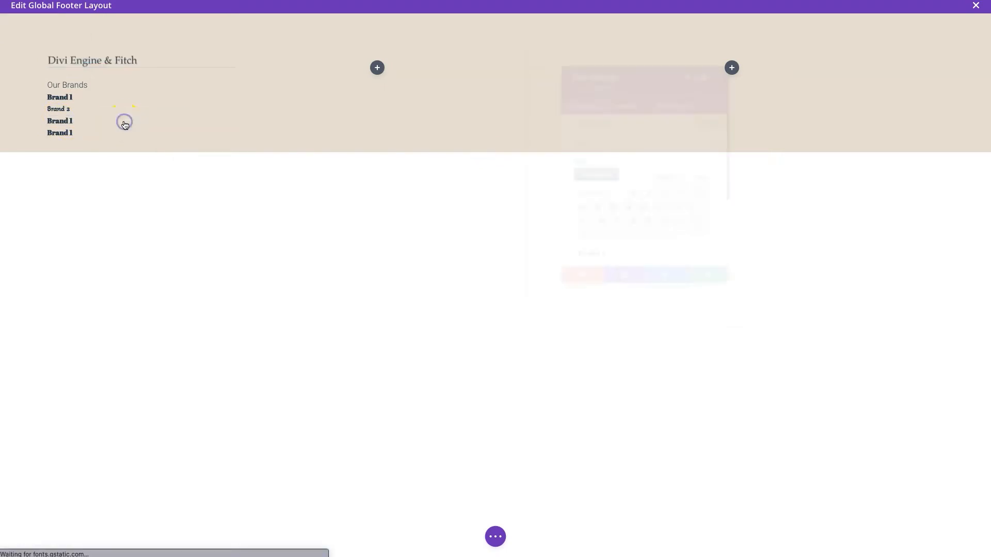
left_click(614, 92)
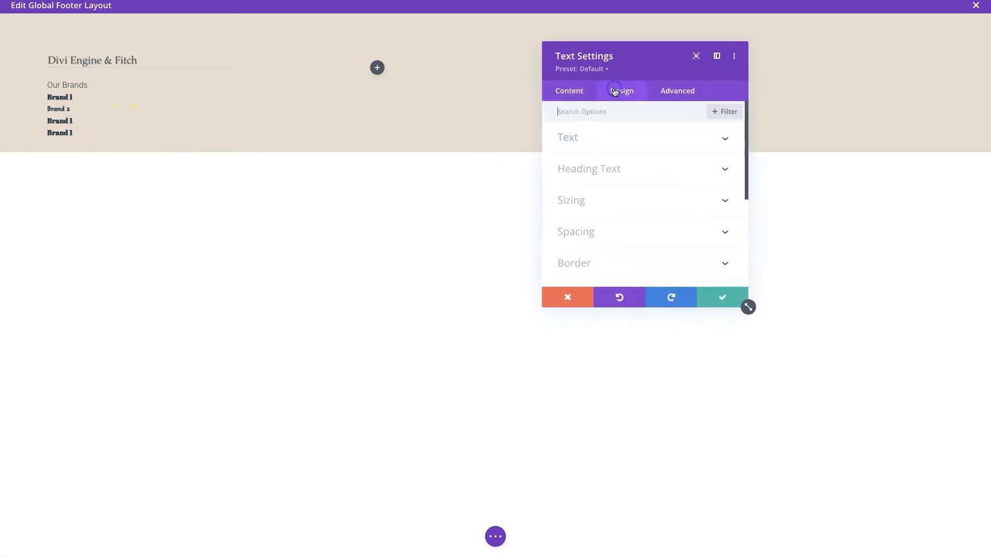
left_click(587, 92)
left_click(611, 266)
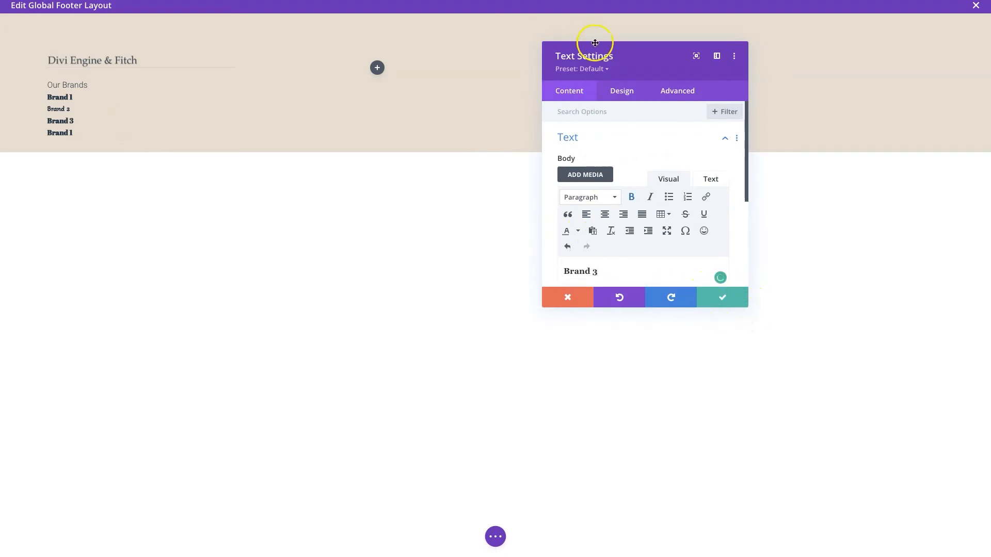
Set the "Brand 3" text font to Aleo and save the module
left_click(624, 90)
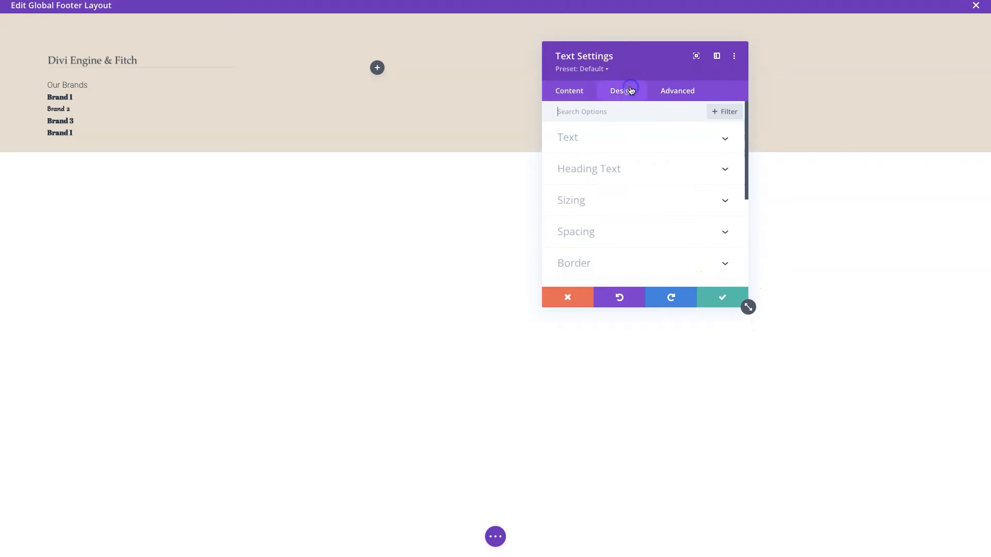
left_click(597, 154)
left_click(610, 205)
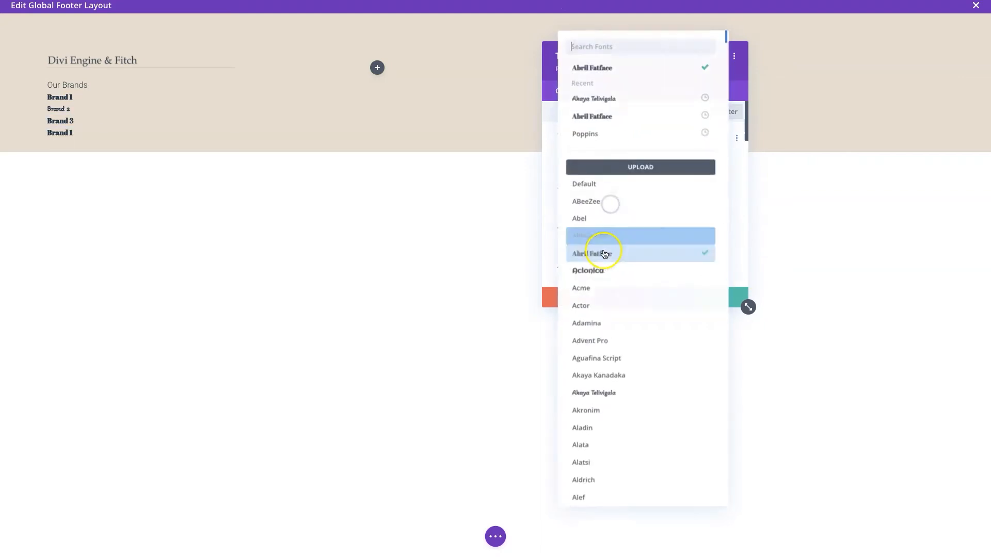
scroll(602, 268, "down", 5)
left_click(600, 292)
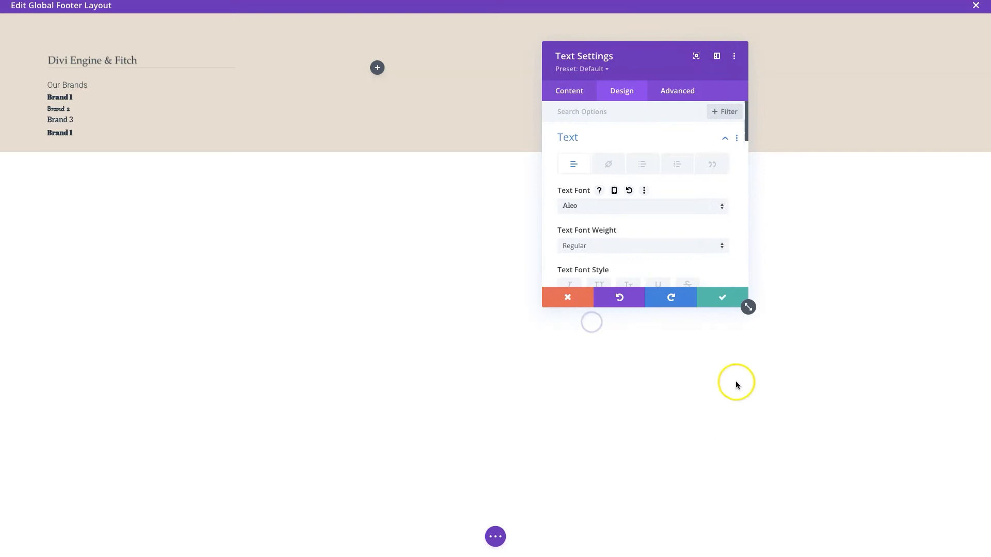
left_click(722, 297)
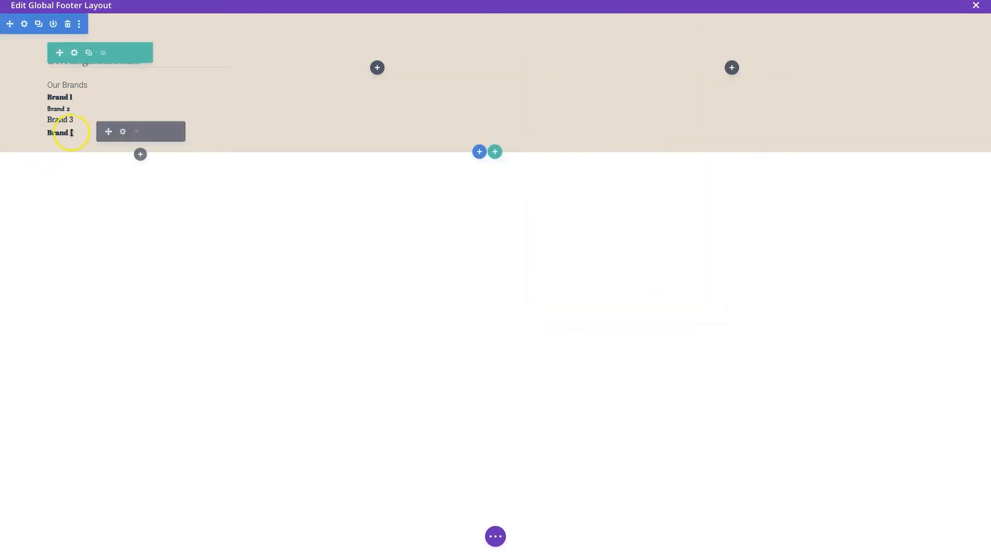
Change the body text of the last brand module in the first column to "Brand 4"
left_click(121, 133)
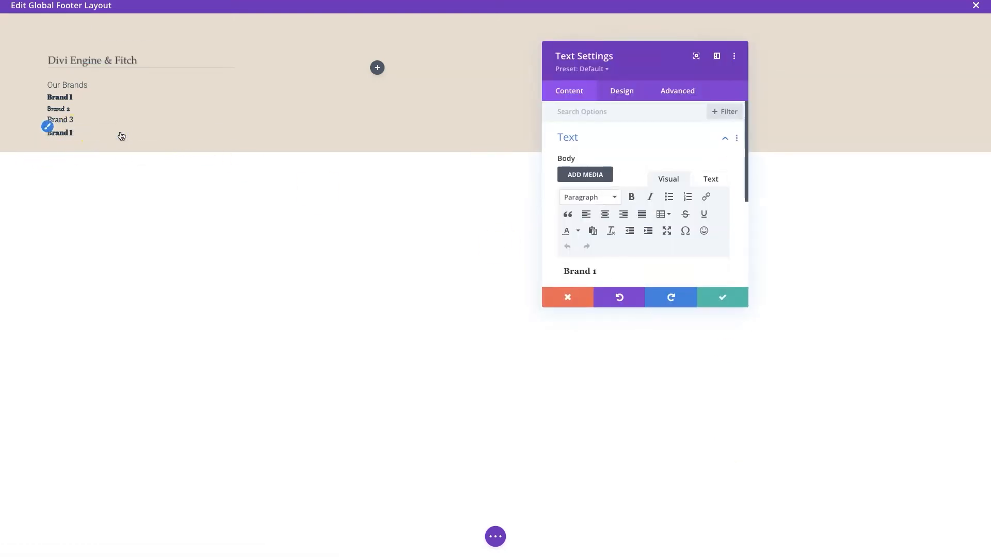
left_click(114, 103)
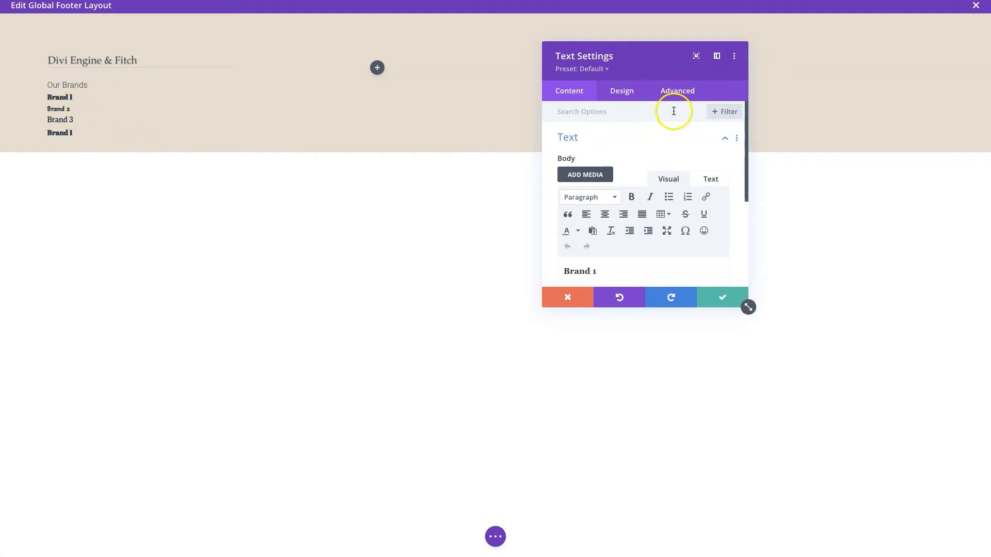
left_click(614, 277)
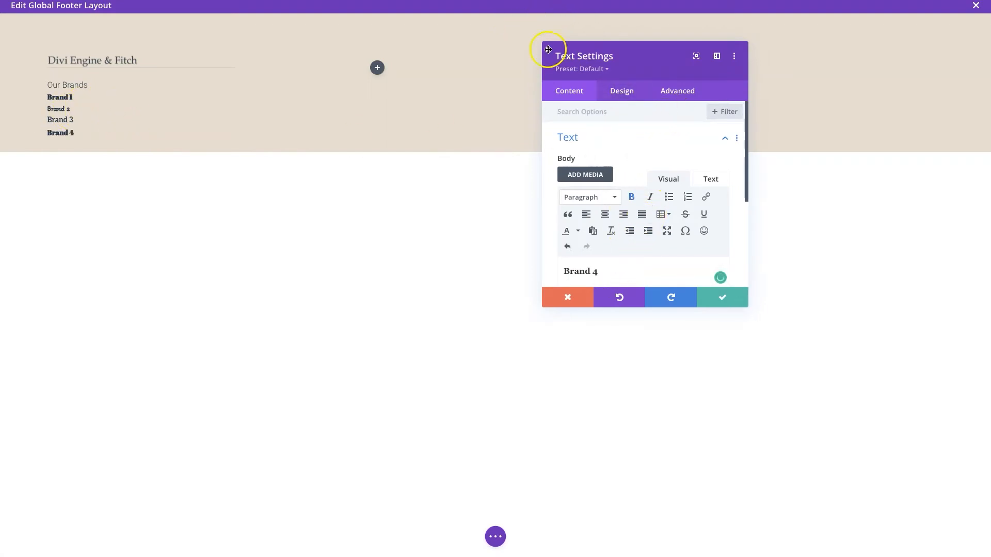
Set the "Brand 4" text font to Atma and save the module
left_click(625, 89)
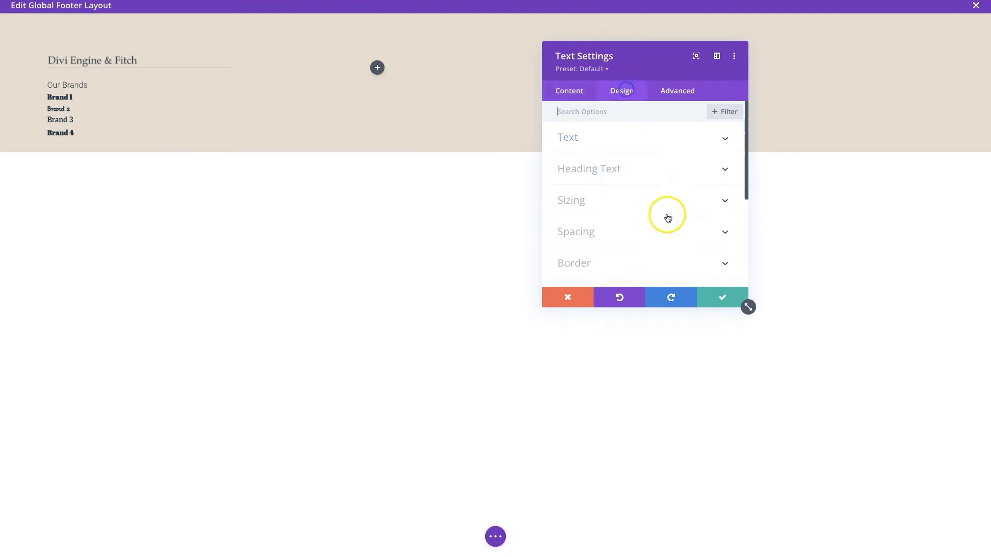
left_click(598, 143)
left_click(631, 208)
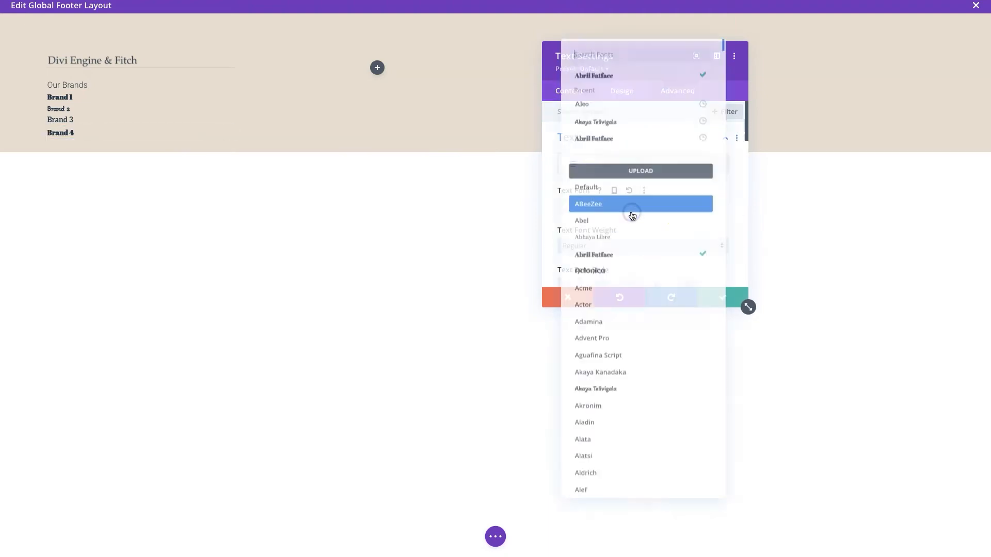
scroll(601, 351, "down", 5)
scroll(603, 364, "down", 10)
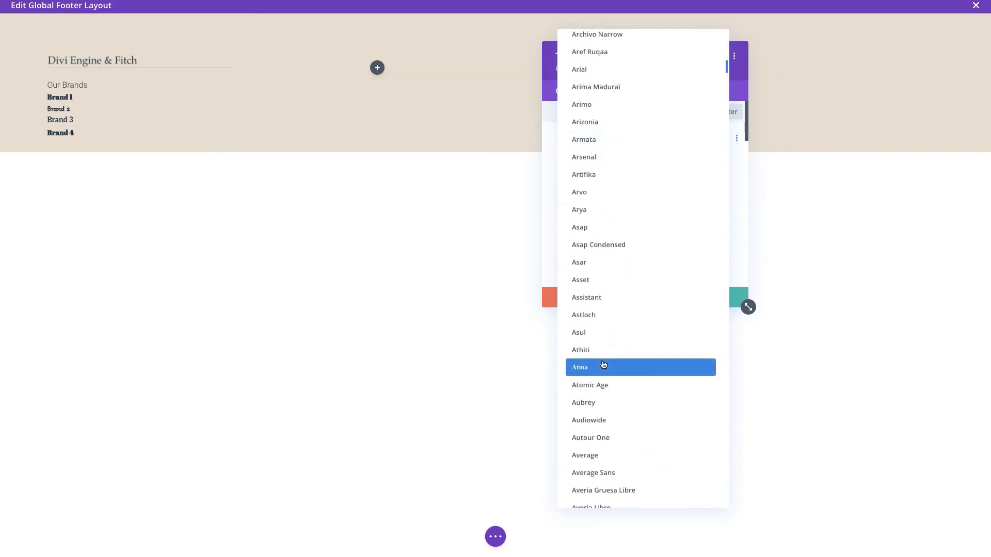
left_click(603, 365)
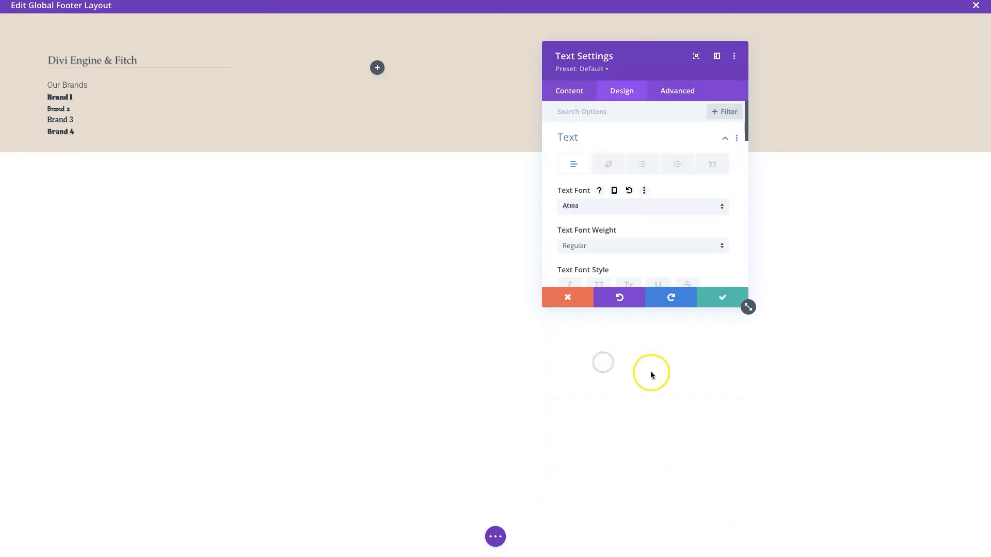
left_click(710, 300)
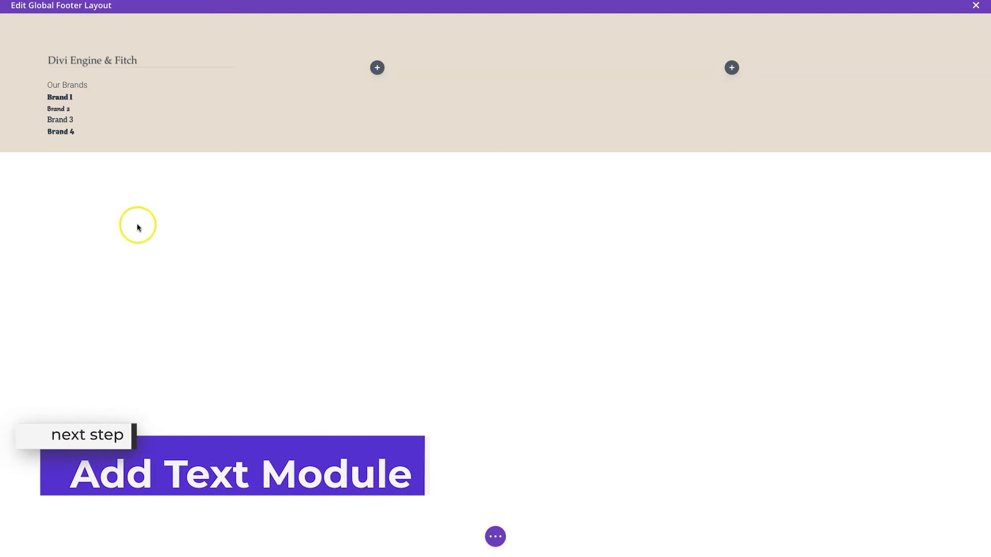
Insert a Text module into the empty second column of the footer
left_click(378, 67)
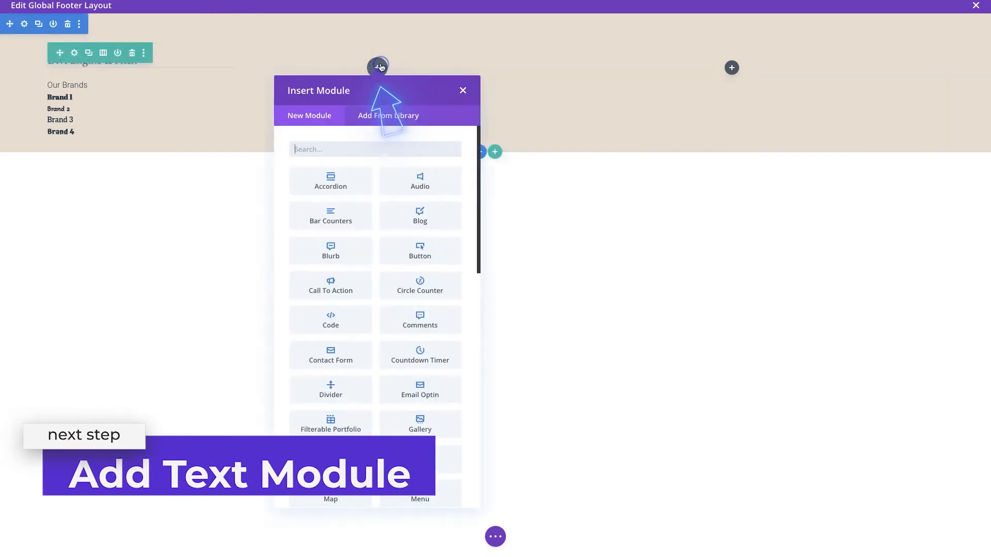
type("text")
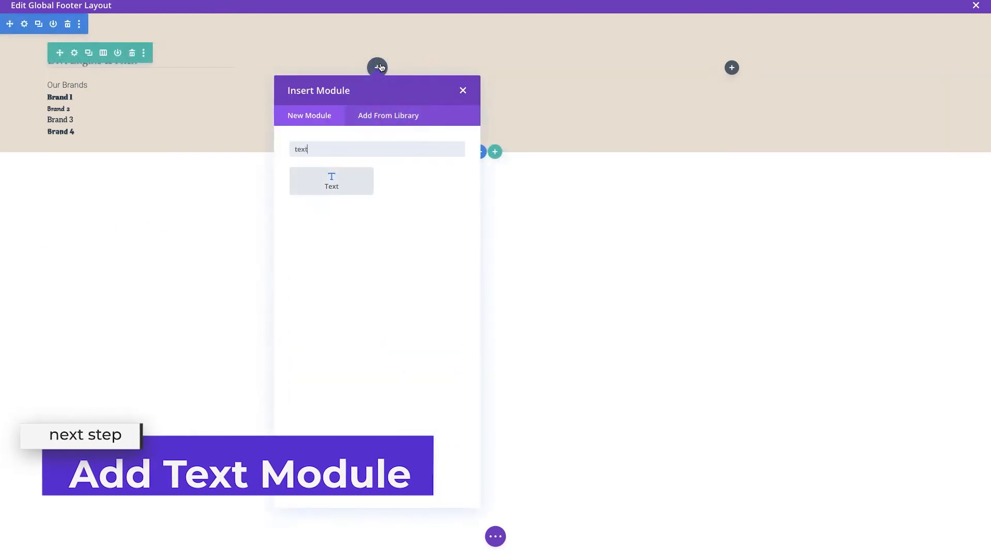
left_click(328, 183)
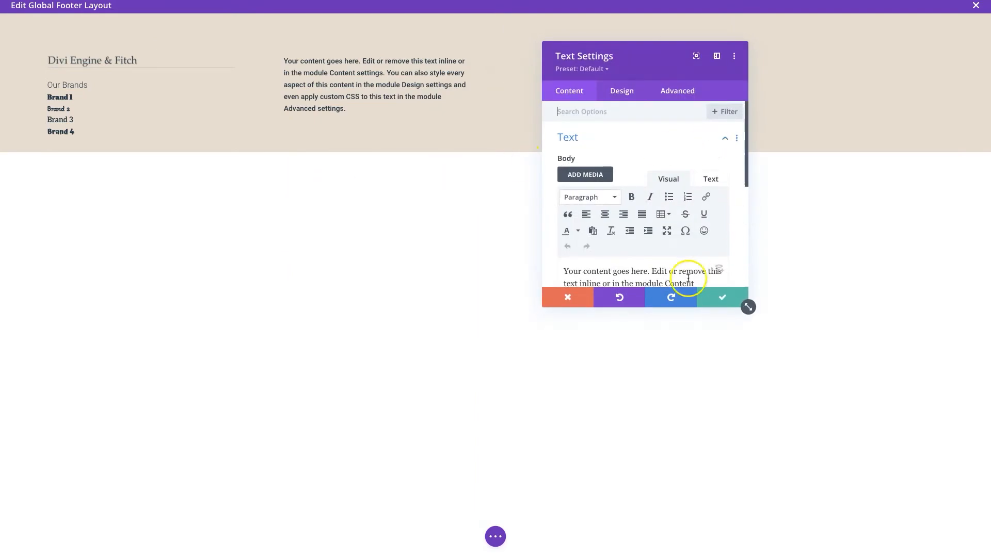
Replace the new module's placeholder body with "Useful Links" and wrap it in h4 heading tags
scroll(674, 272, "down", 1)
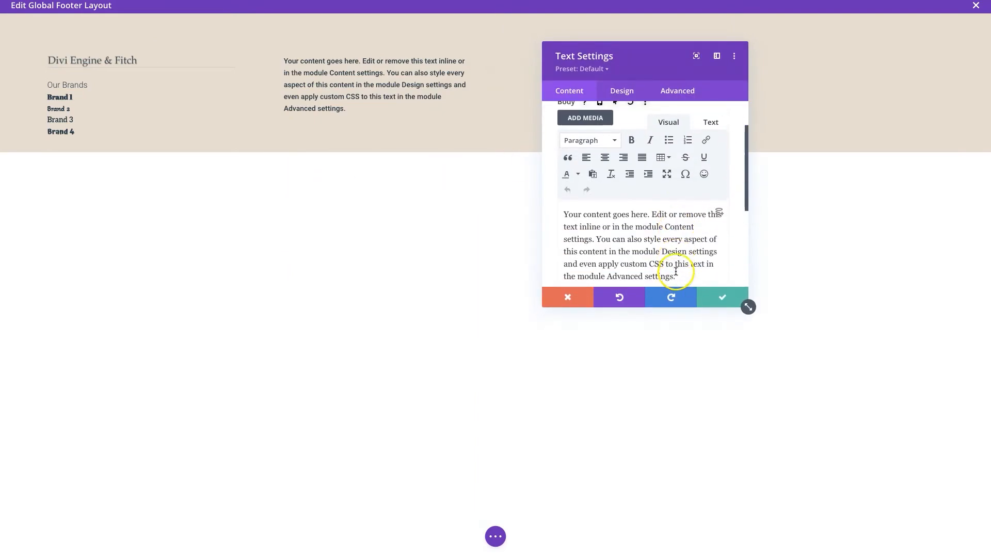
triple_click(649, 259)
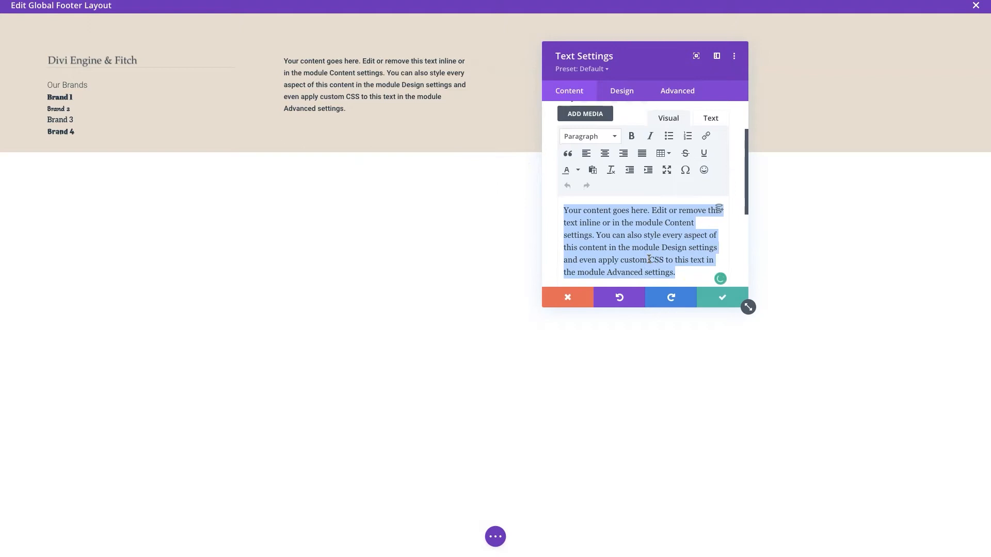
type("Useful Links")
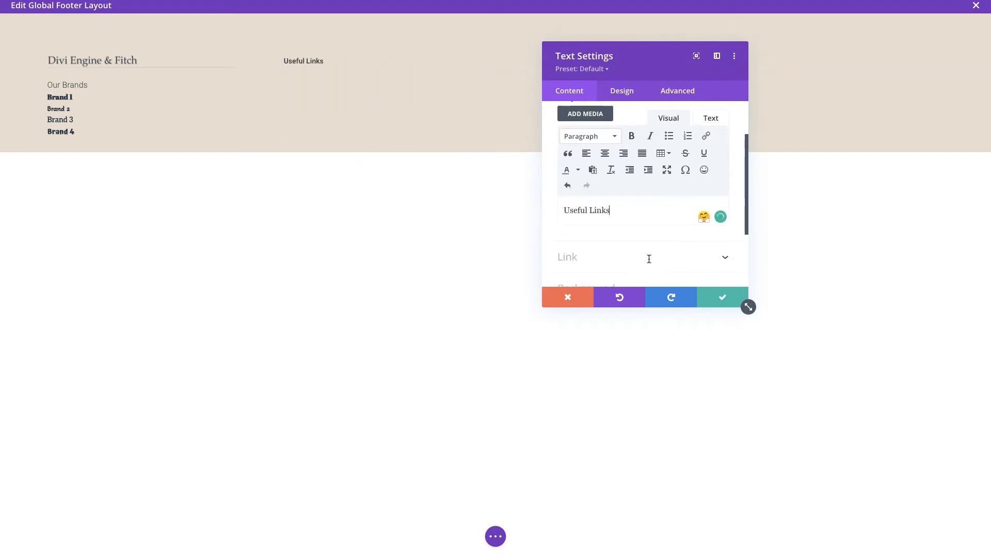
left_click(711, 118)
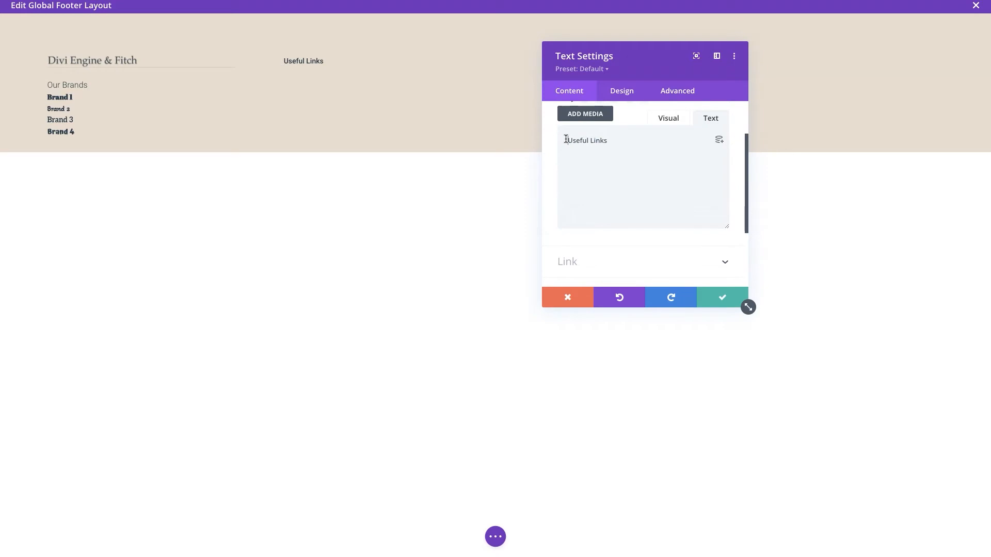
type("<h4>")
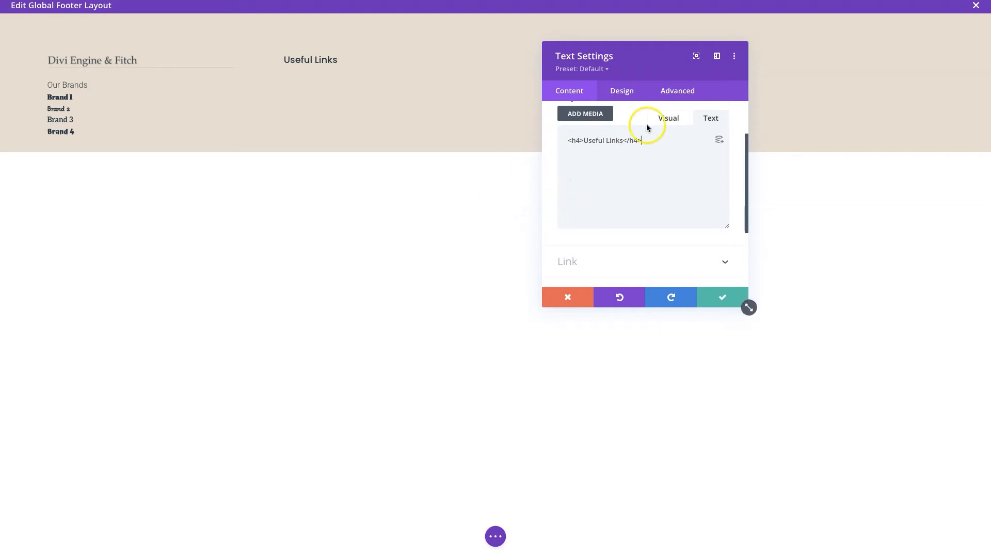
Give the "Useful Links" module a 0px bottom margin and 10px top padding, and save it
left_click(617, 100)
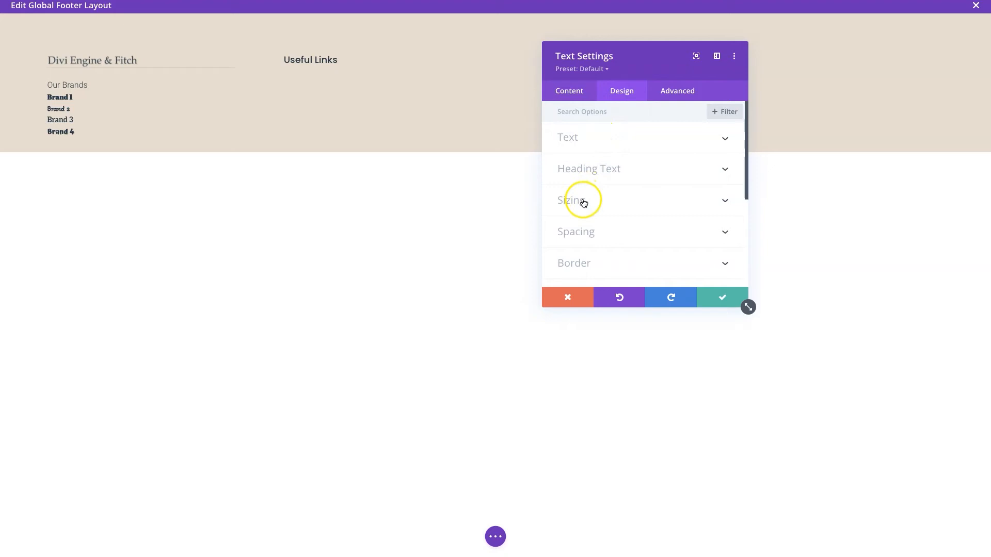
left_click(588, 231)
left_click(621, 153)
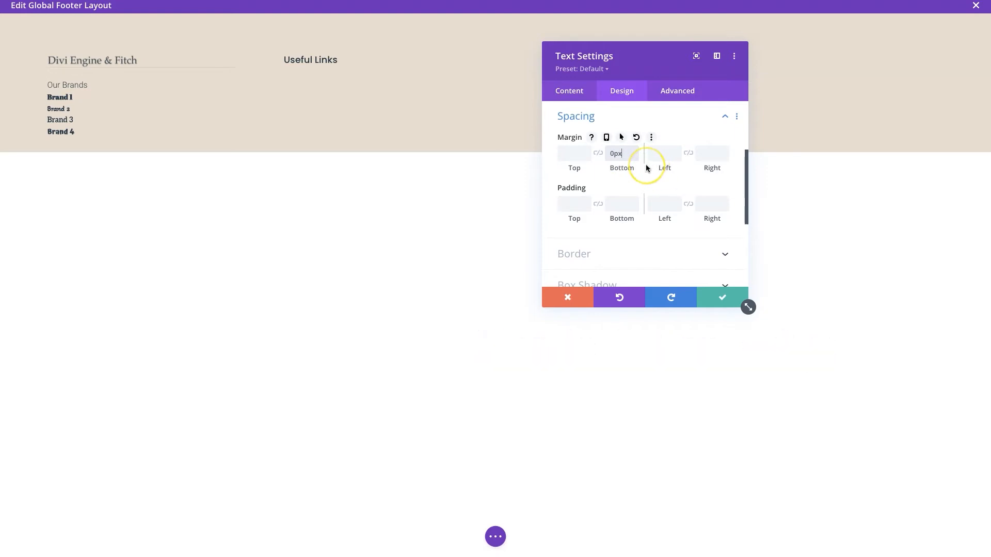
left_click(564, 204)
type("10px")
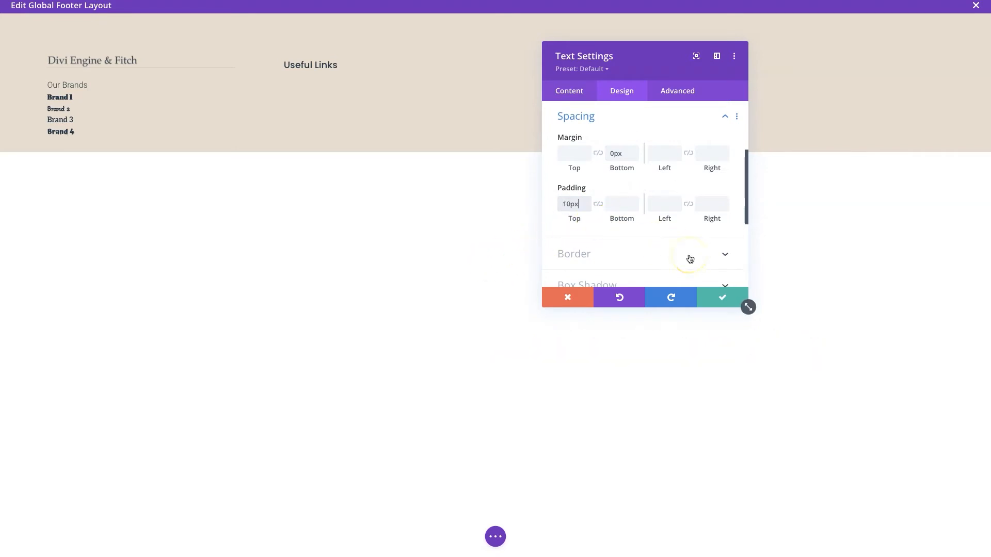
left_click(730, 293)
left_click(728, 294)
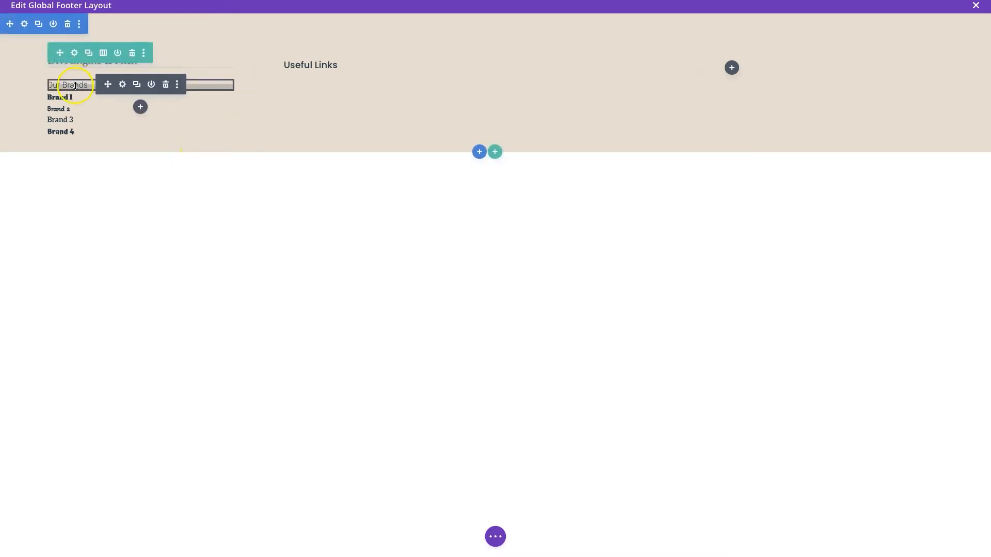
Copy the "Our Brands" module and paste it below the "Useful Links" heading in the second column
right_click(132, 101)
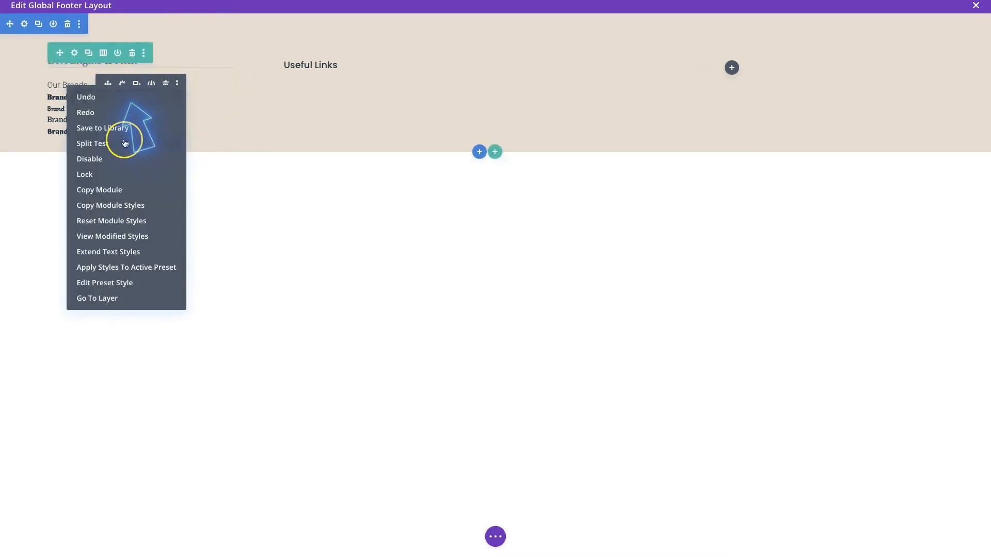
left_click(103, 190)
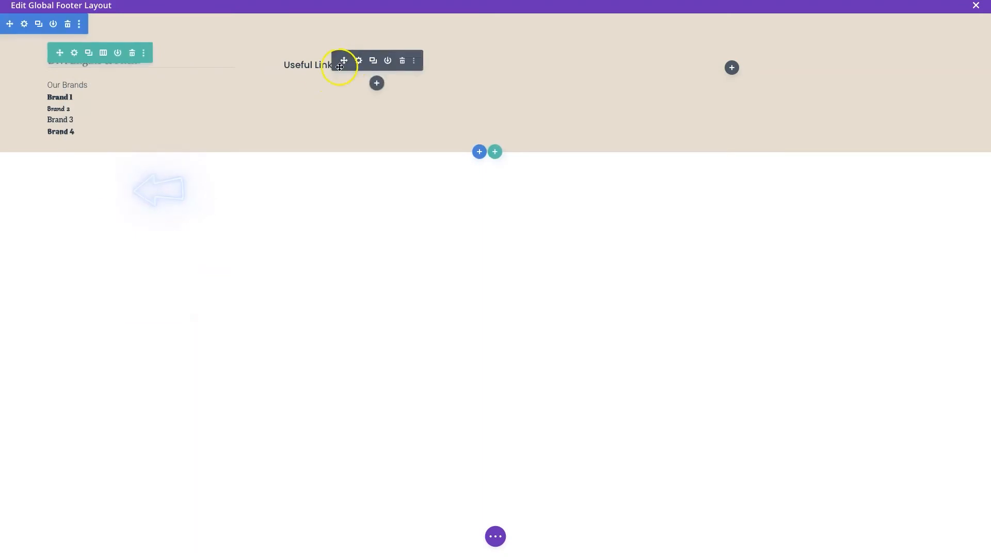
right_click(377, 85)
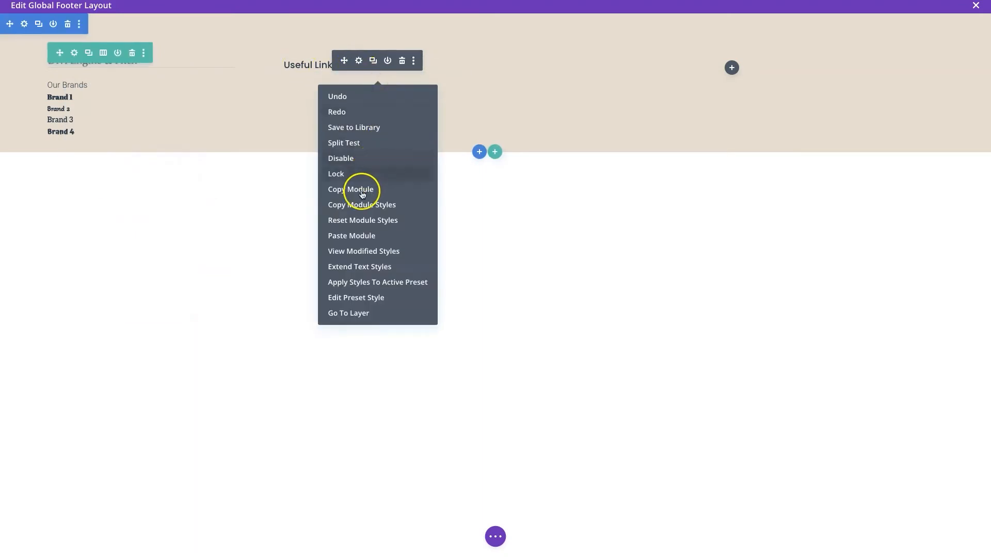
left_click(351, 235)
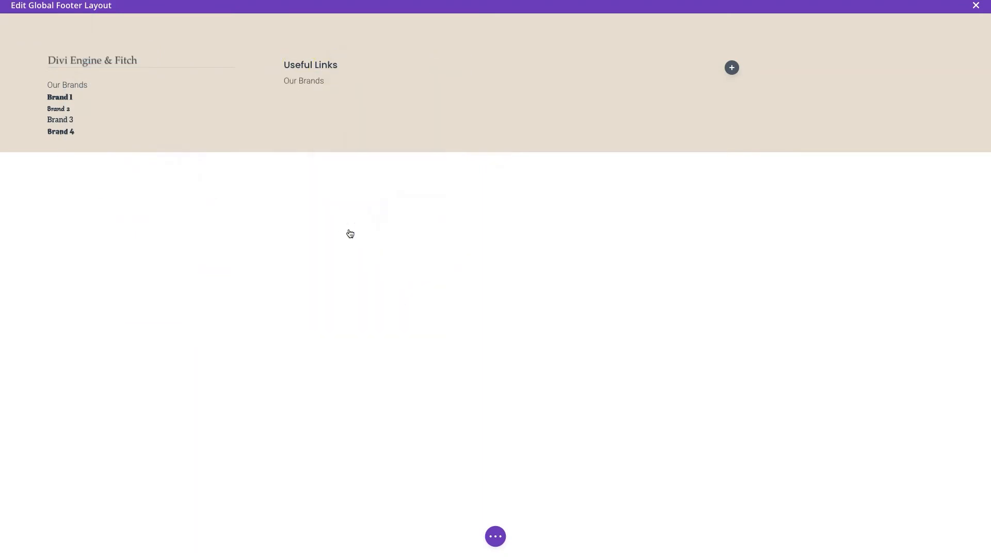
Duplicate the pasted "Our Brands" module three times in the second column
mouse_move(314, 82)
left_click(372, 82)
left_click(373, 82)
left_click(373, 83)
Change the body text of the second "Our Brands" module under "Useful Links" to "Link 1" and save it
mouse_move(298, 90)
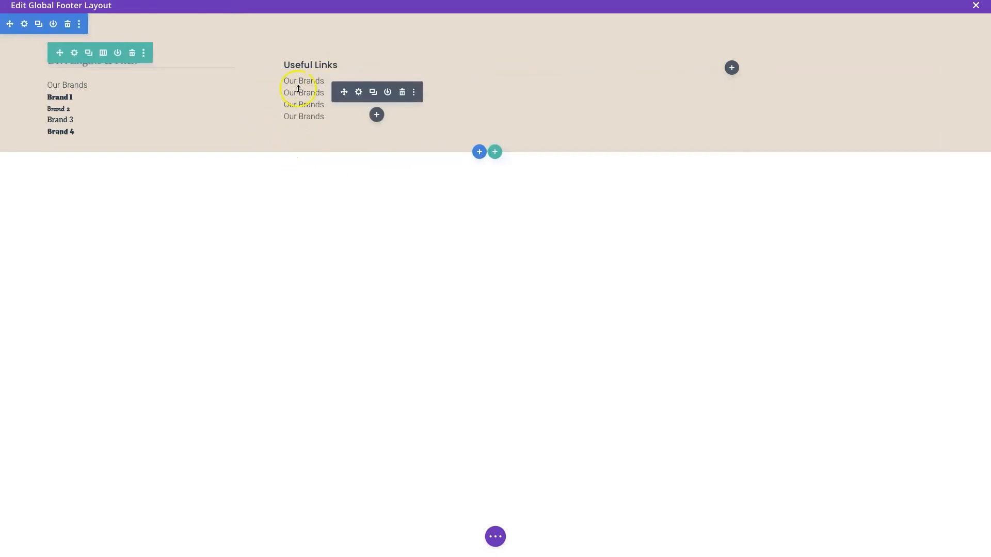
left_click(359, 91)
left_click(613, 202)
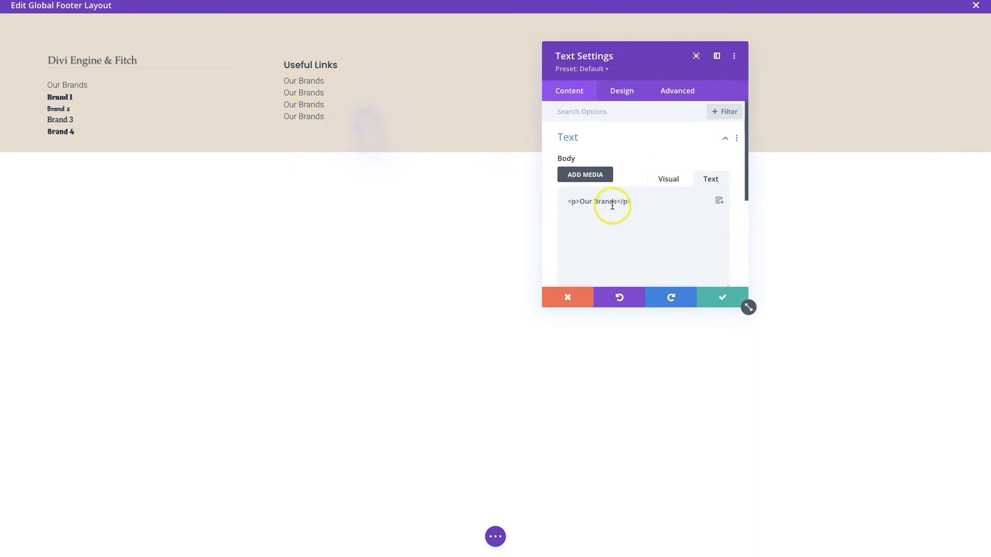
left_click(581, 201)
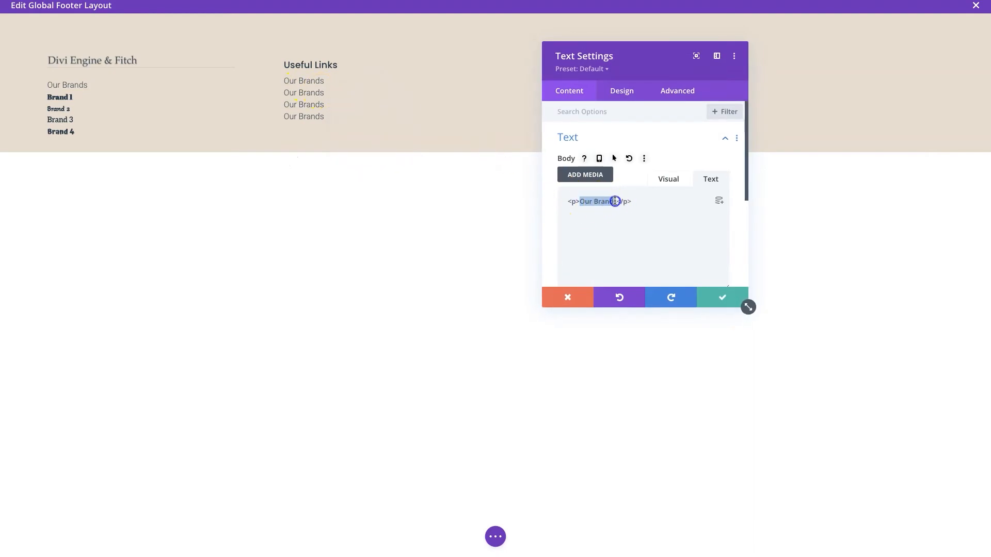
type("Link 1")
left_click(715, 293)
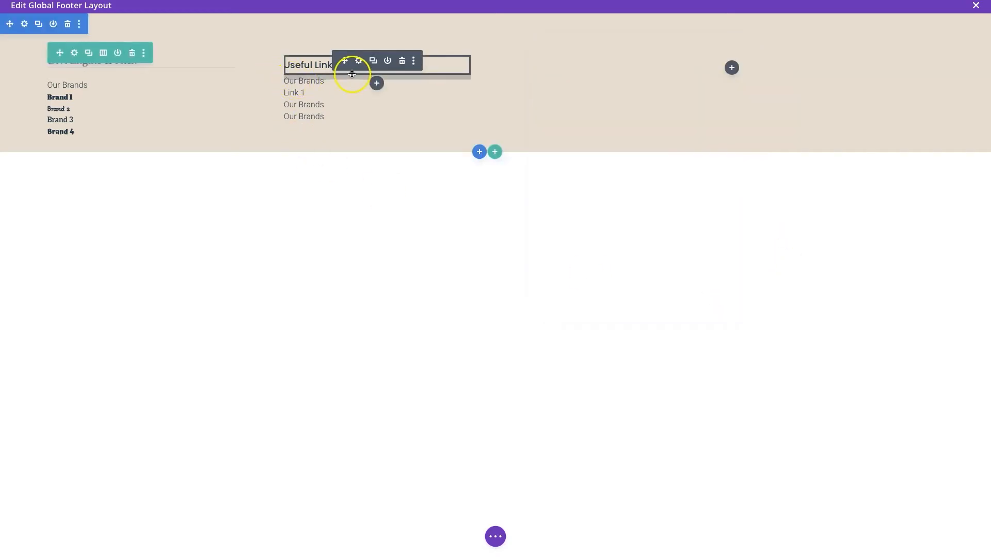
Change the body text of the first module directly below the "Useful Links" heading to "Link 1" and save it
left_click(321, 80)
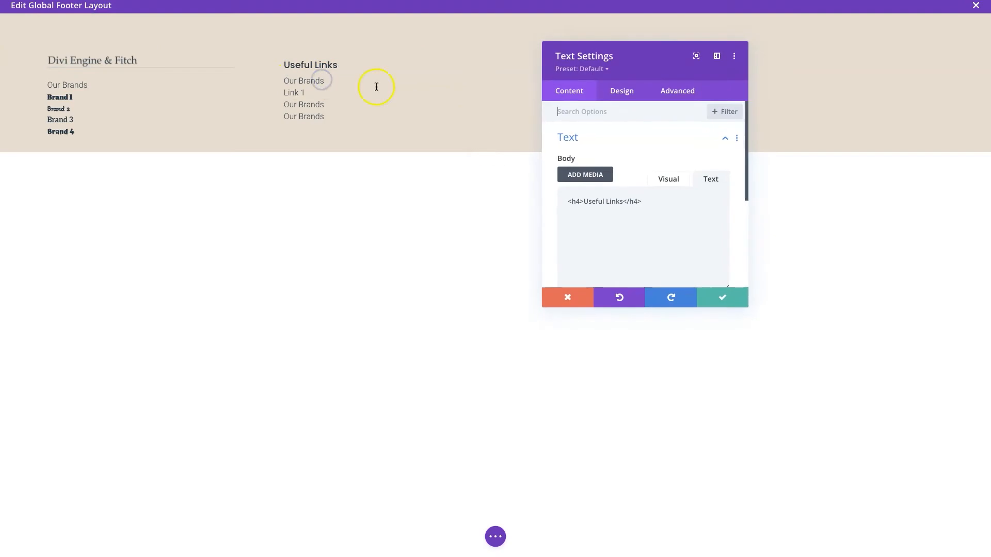
left_click(562, 298)
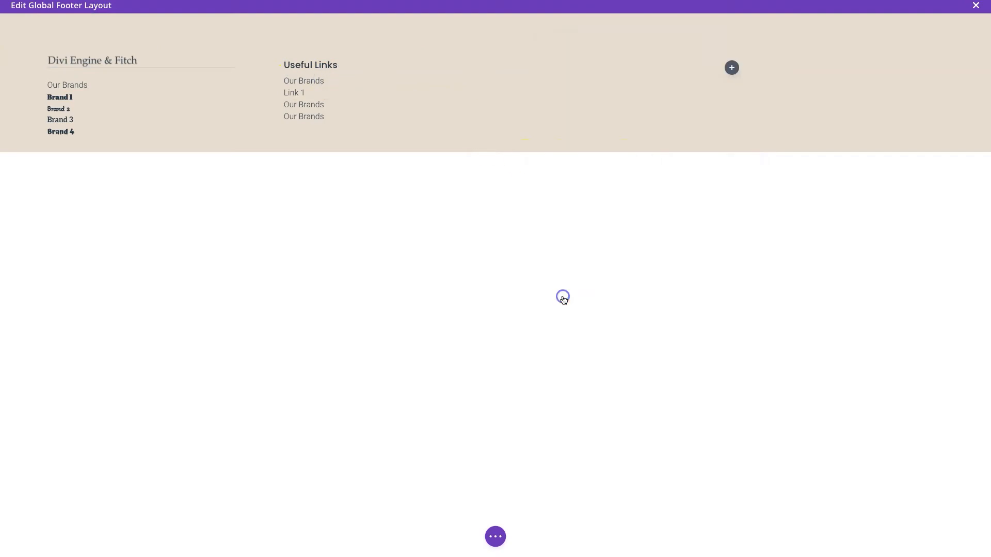
left_click(303, 82)
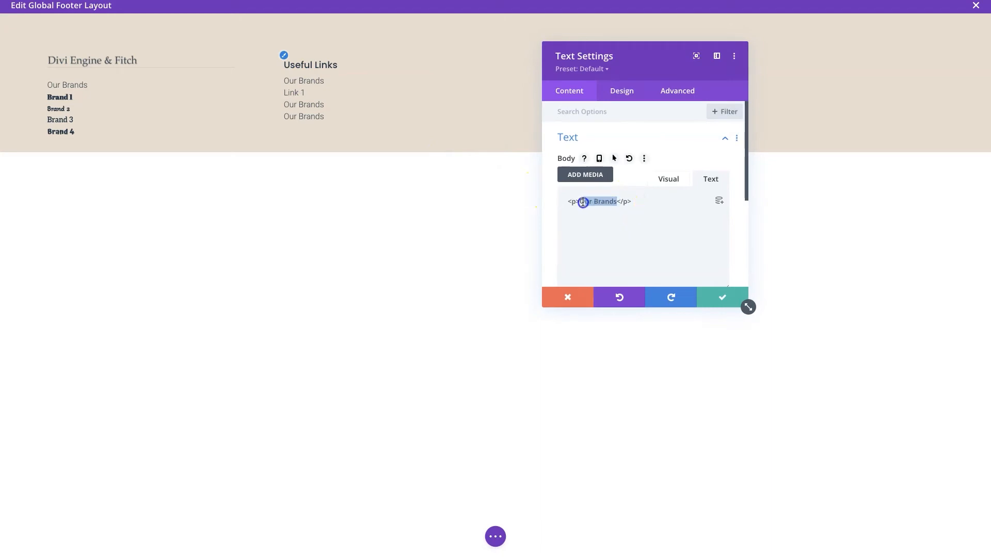
type("Link 1")
left_click(721, 297)
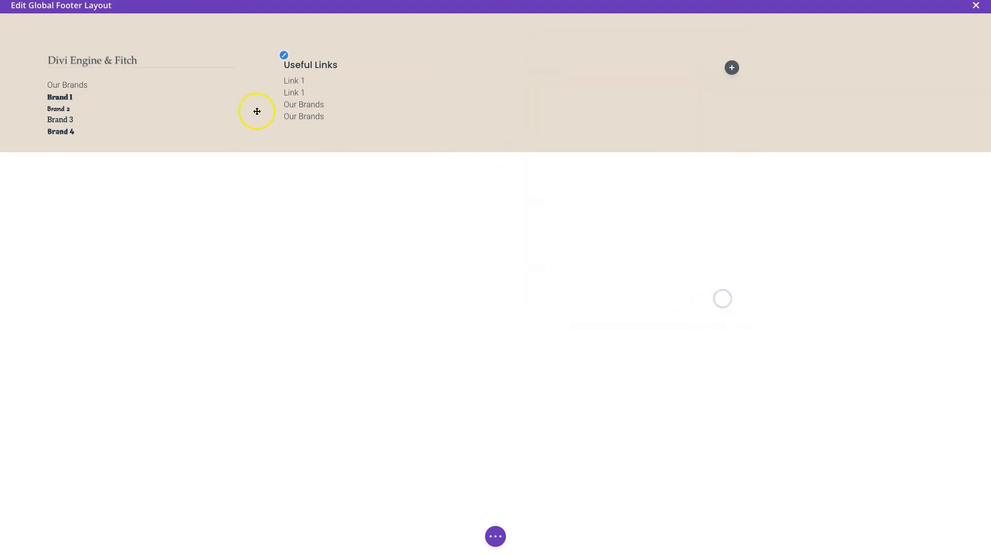
Delete the three duplicated modules below the first "Link 1" module in the second column
left_click(297, 95)
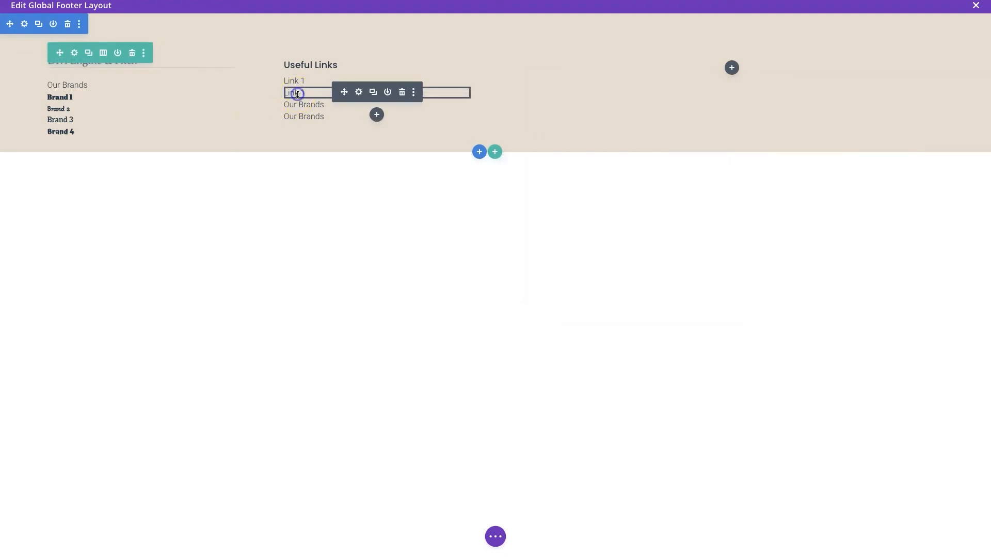
left_click(401, 92)
left_click(400, 92)
left_click(400, 93)
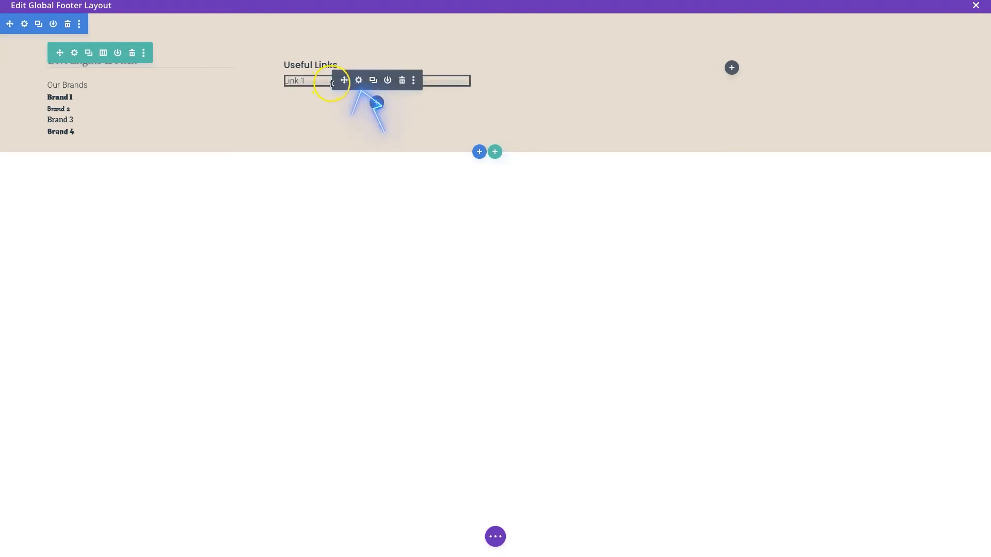
Add the lines "Link 2", "Link 3" and "Link 4" below "Link 1" in the remaining link module's body
left_click(360, 80)
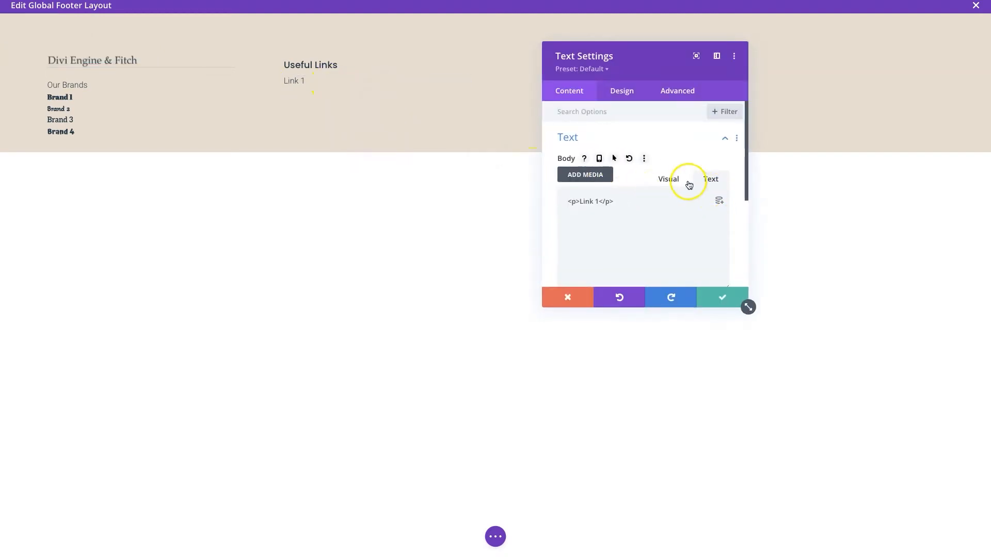
left_click(657, 179)
scroll(575, 271, "down", 1)
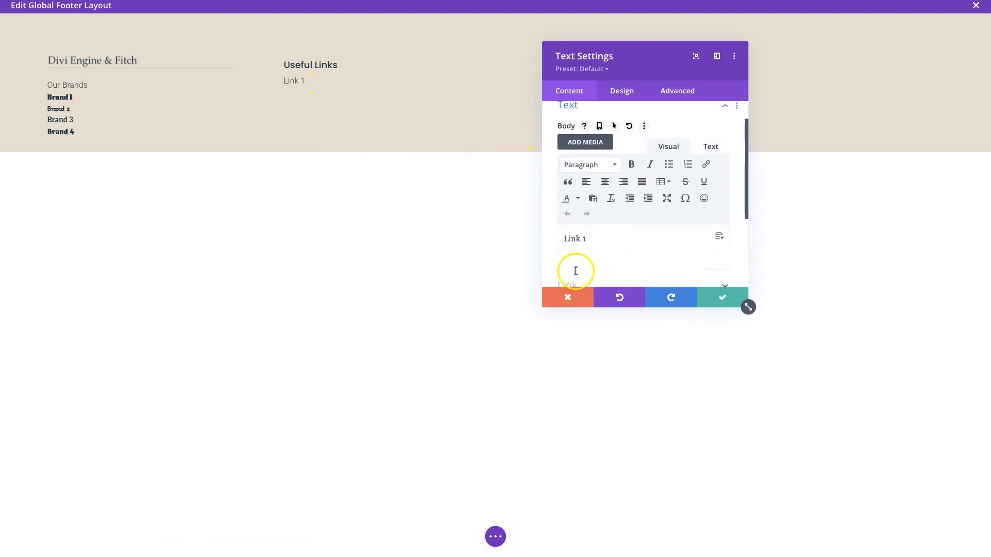
double_click(576, 237)
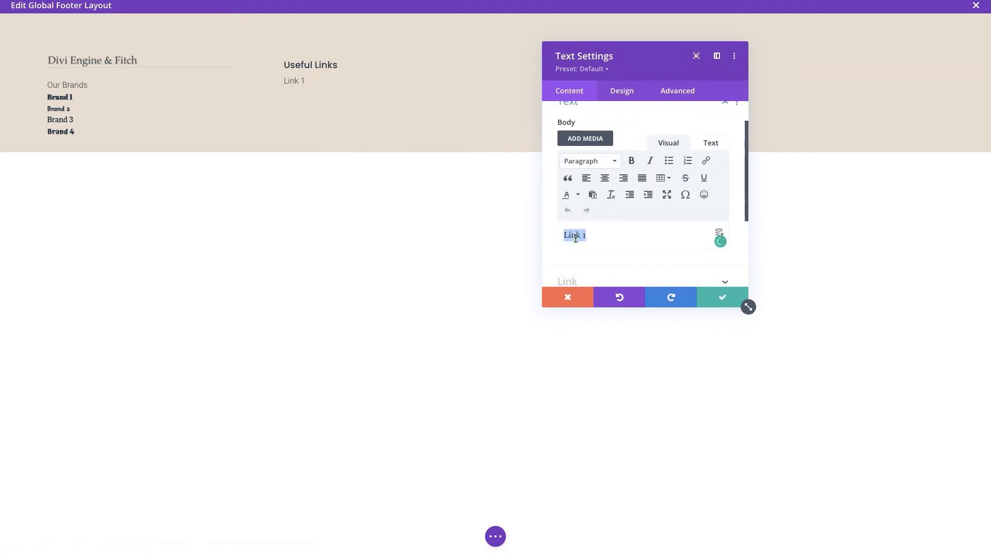
left_click(588, 236)
key("Return")
type("Link 1")
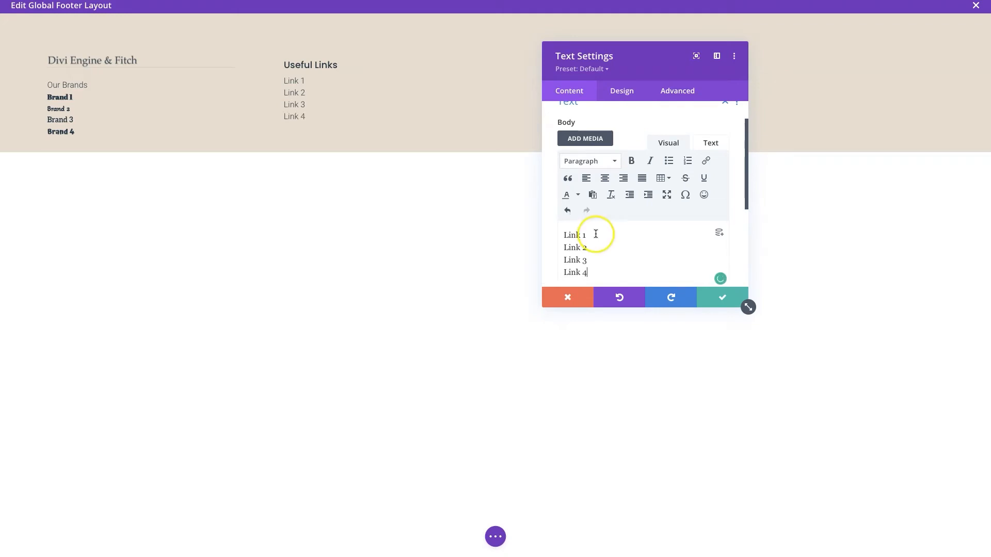
left_click(574, 235)
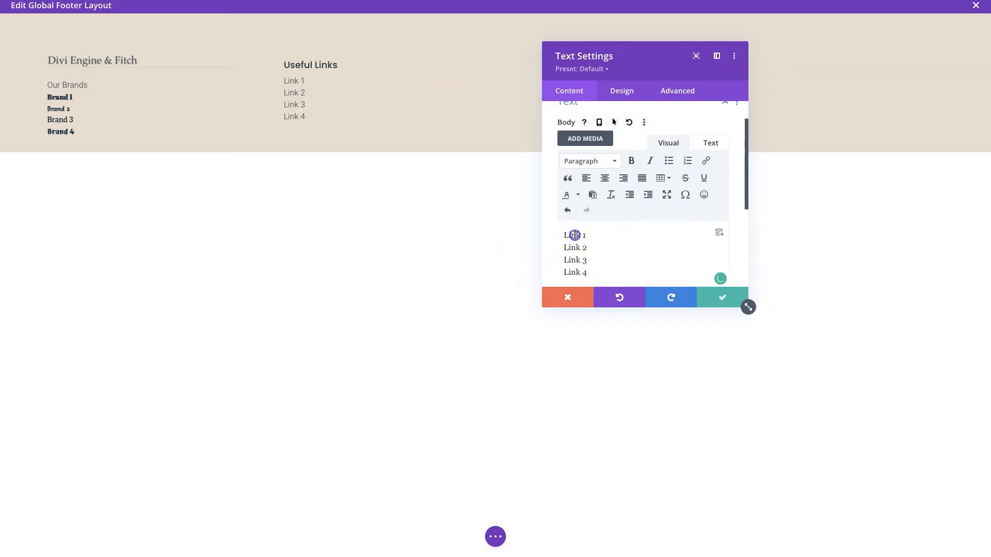
left_click(706, 160)
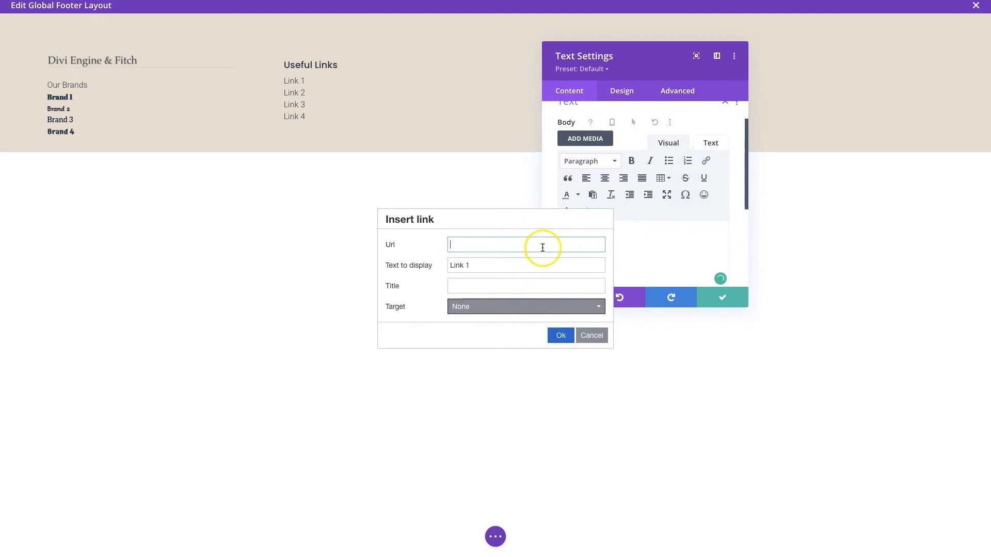
left_click(591, 335)
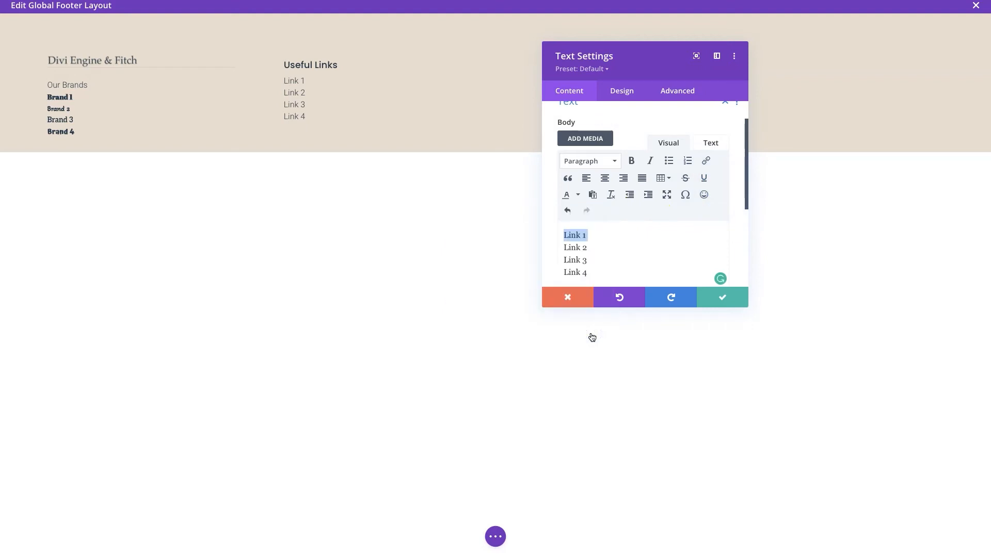
Save the links module and the footer layout, close the layout editor and save the Theme Builder changes
left_click(709, 299)
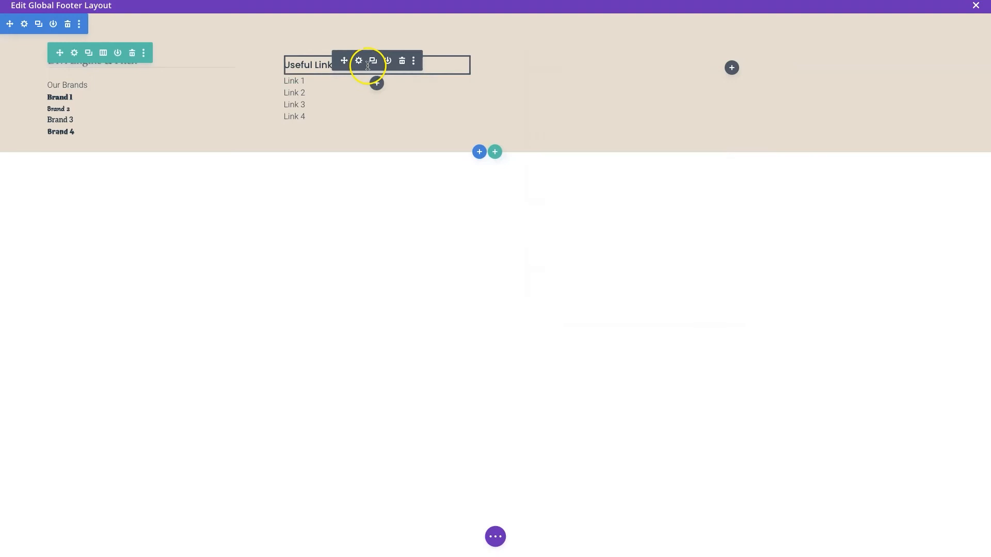
left_click(485, 524)
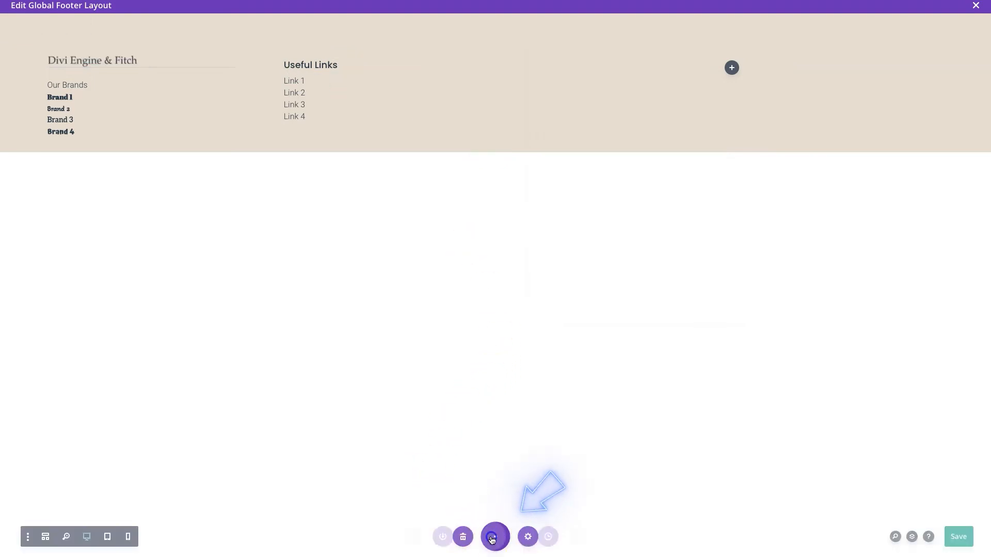
left_click(956, 537)
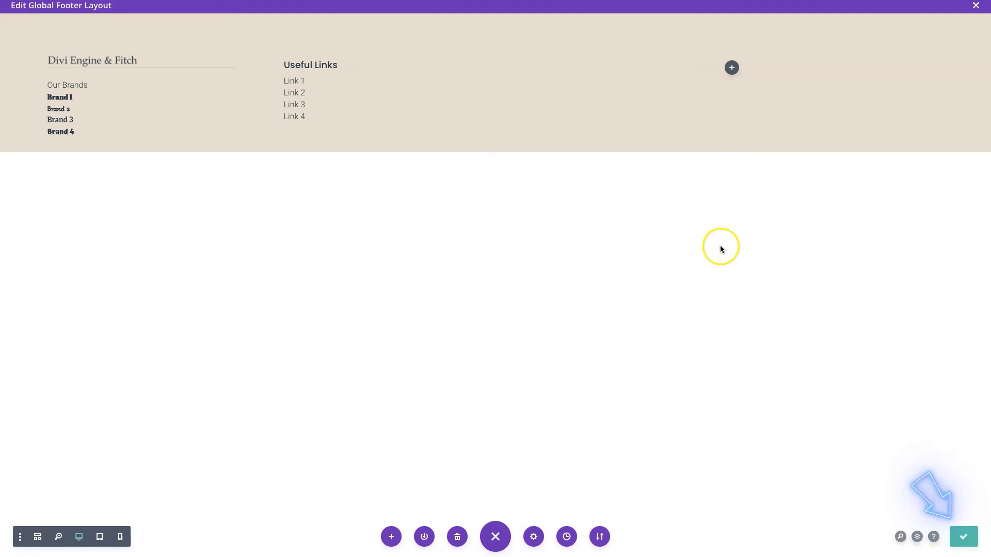
left_click(975, 5)
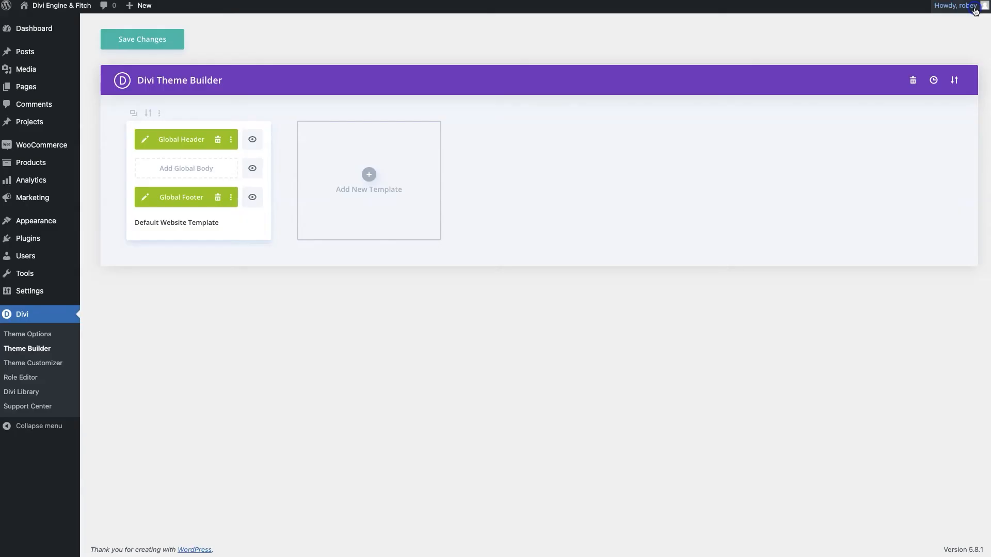
left_click(137, 40)
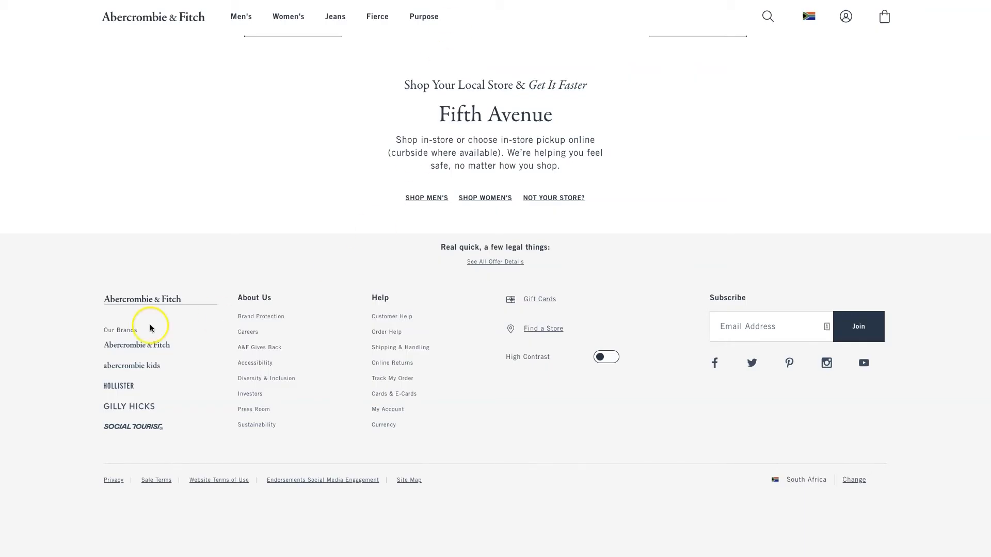
Inspect the footer element of the Abercrombie & Fitch page in DevTools to examine its styles
right_click(52, 287)
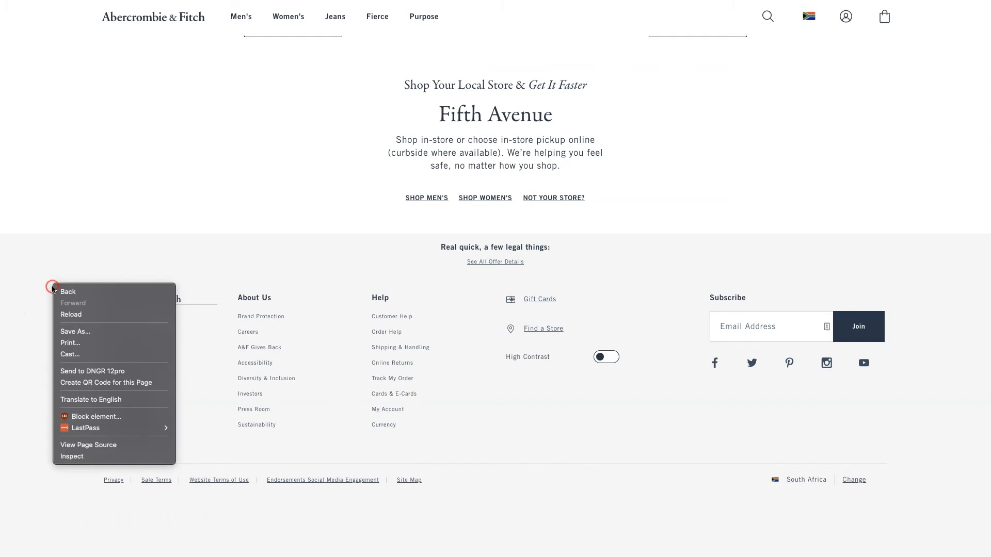
left_click(138, 456)
left_click_drag(420, 194, 433, 44)
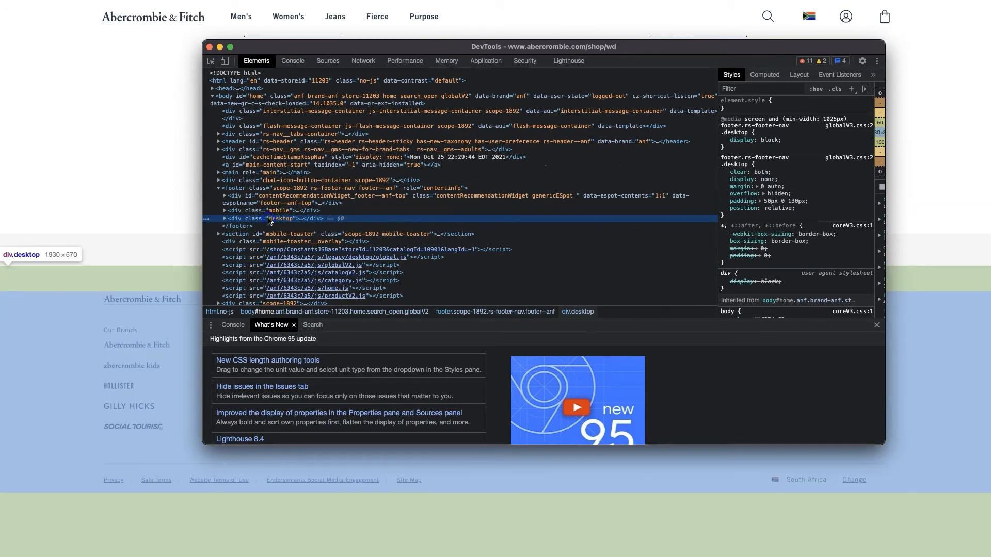
left_click(261, 188)
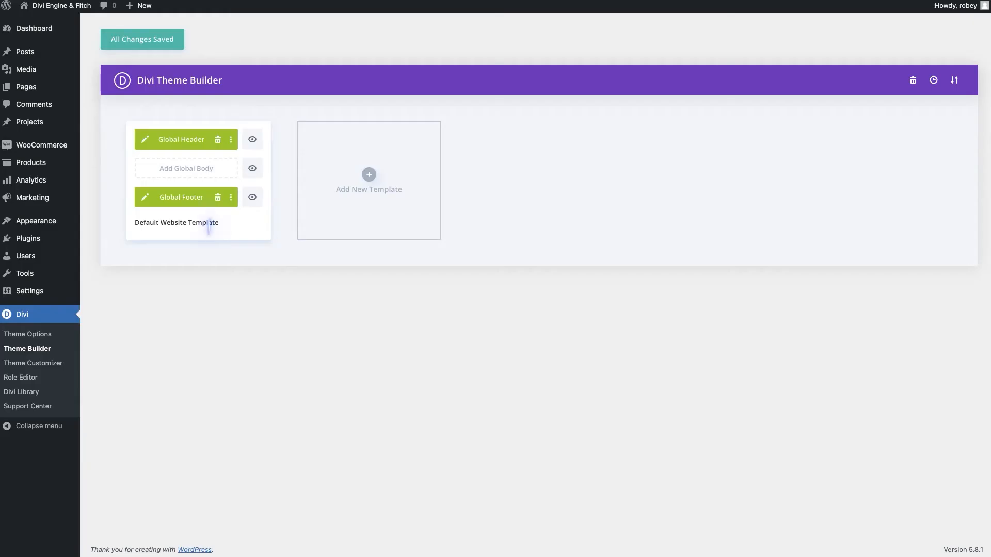
Reopen the Global Footer layout in Divi, set the section's background color to #f6f6f6 and save the section
left_click(145, 189)
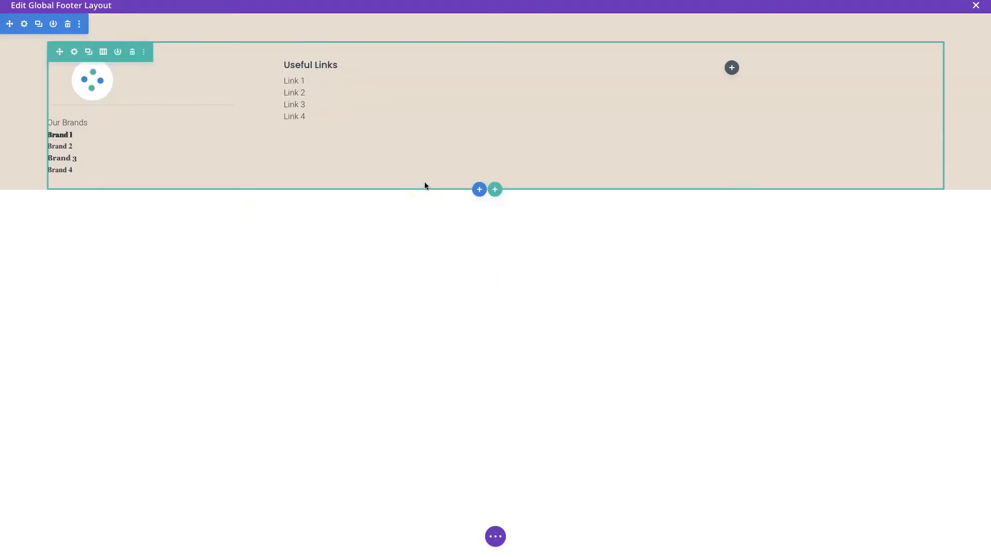
left_click(23, 25)
left_click(608, 173)
left_click(617, 217)
left_click(578, 188)
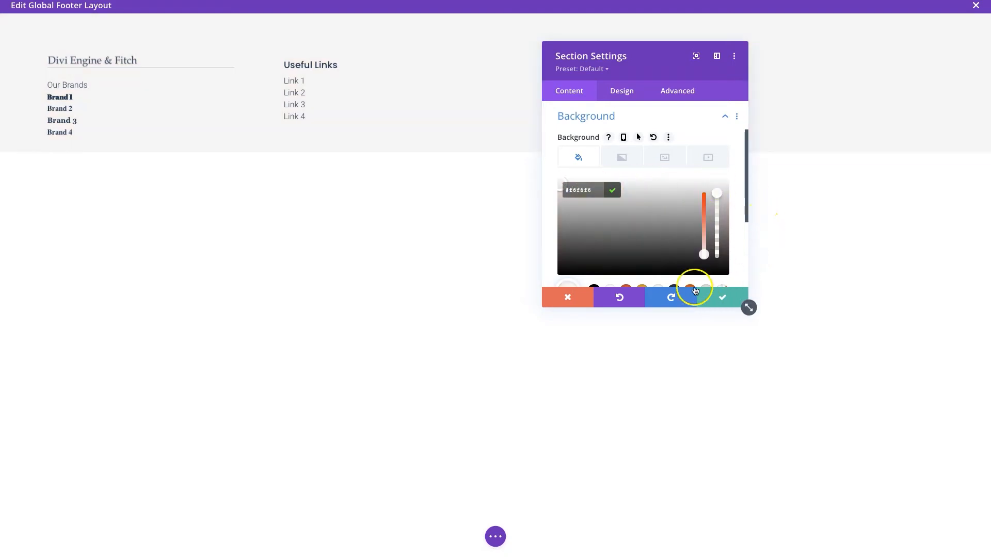
left_click(722, 298)
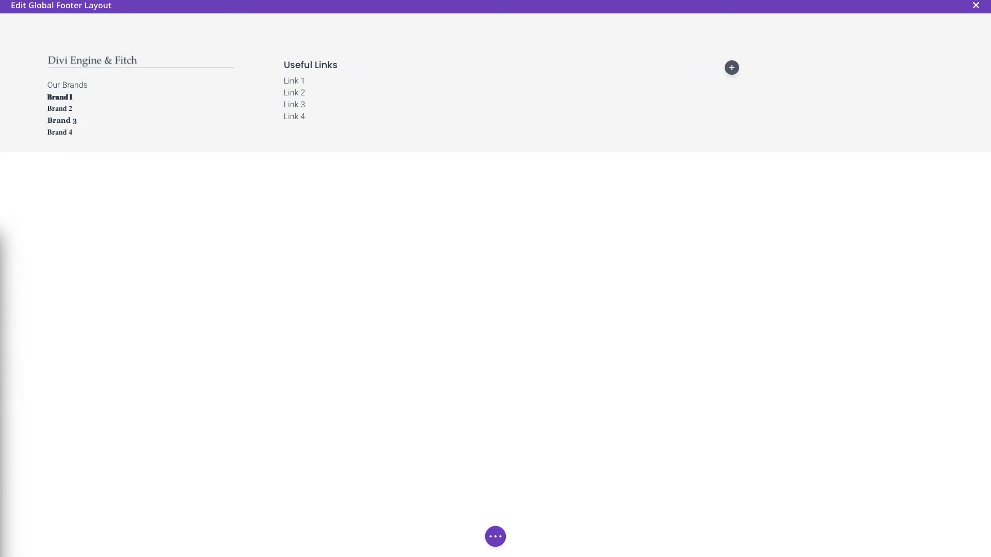
Link the "Link 1" text under "Useful Links" to diviengine.com and put "Link 2" back on its own line
left_click(301, 95)
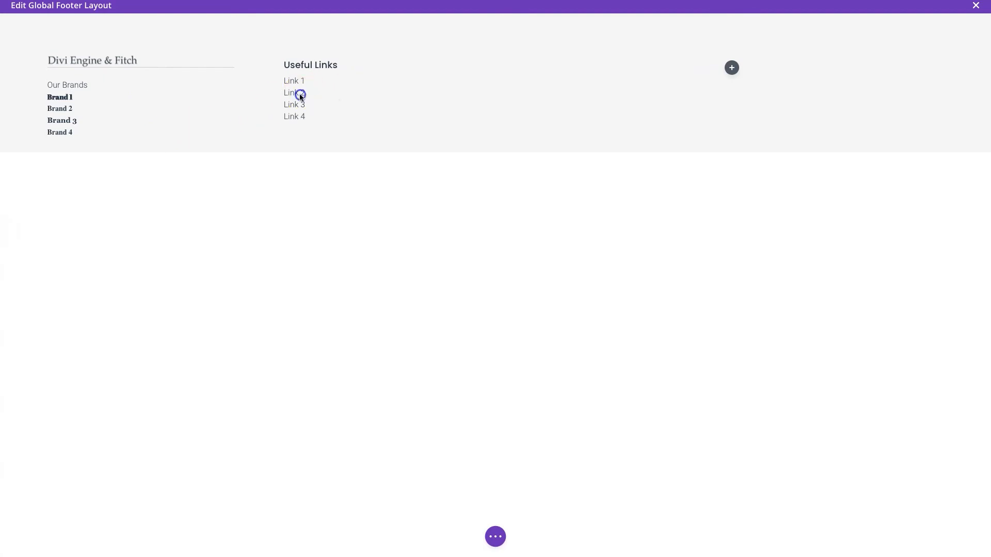
left_click(362, 80)
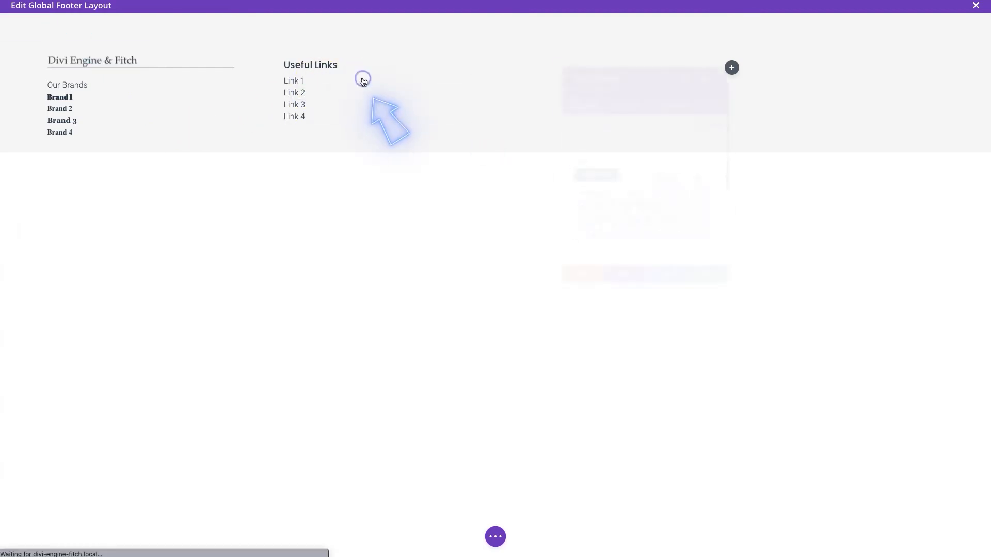
scroll(619, 247, "down", 2)
left_click(571, 207)
left_click(706, 132)
left_click(508, 248)
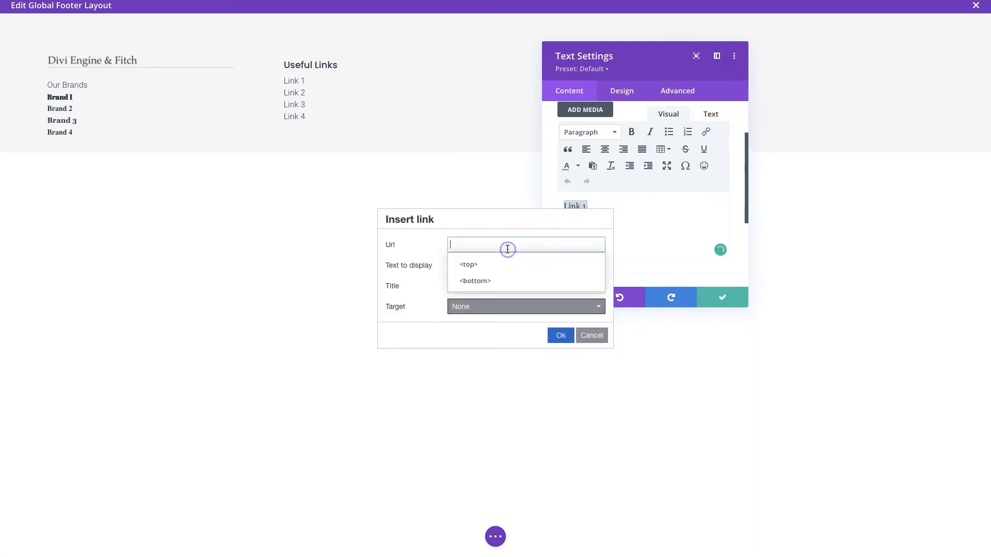
type("diviengine.com")
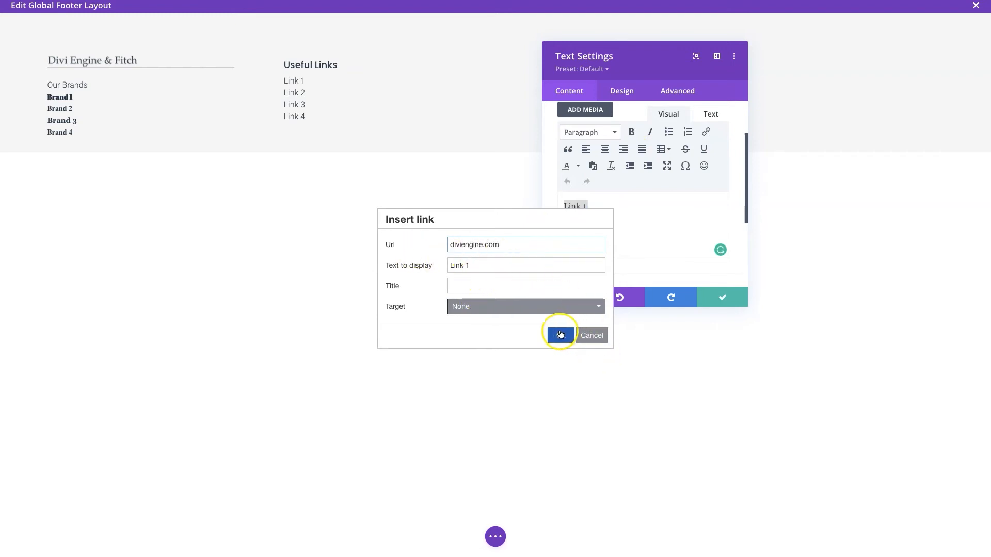
left_click(561, 309)
left_click(505, 341)
left_click(564, 335)
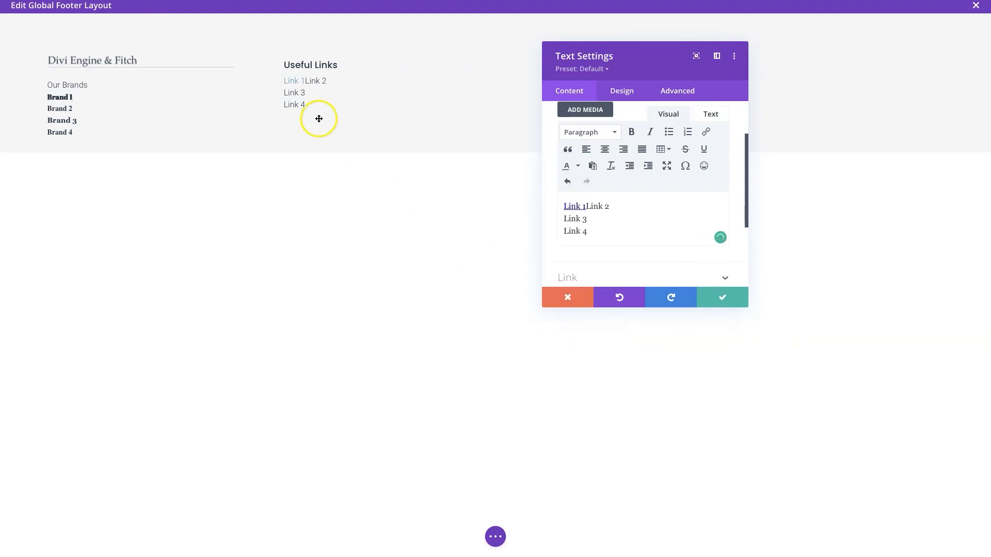
key("Return")
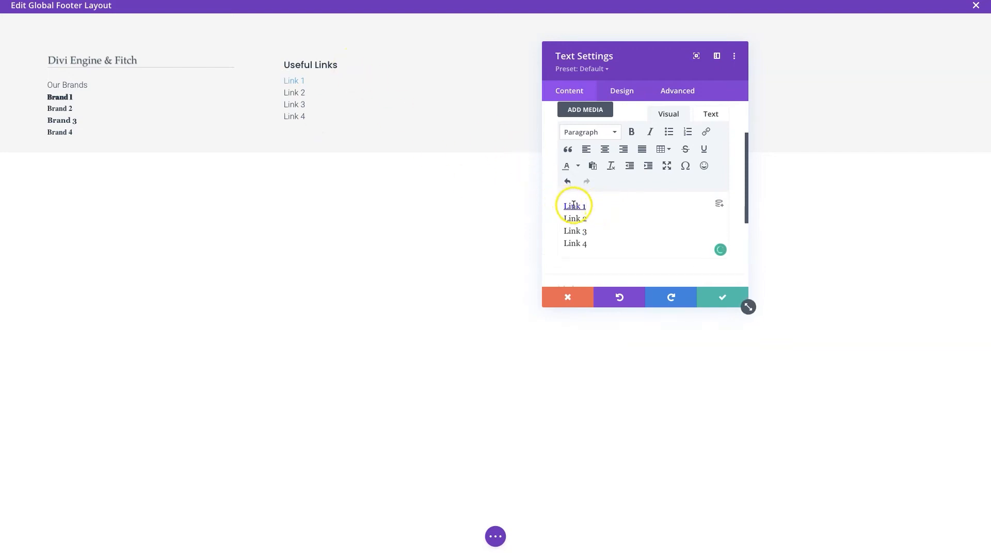
Set the links module's link text color to dark blue #253746 and save the module
left_click(616, 91)
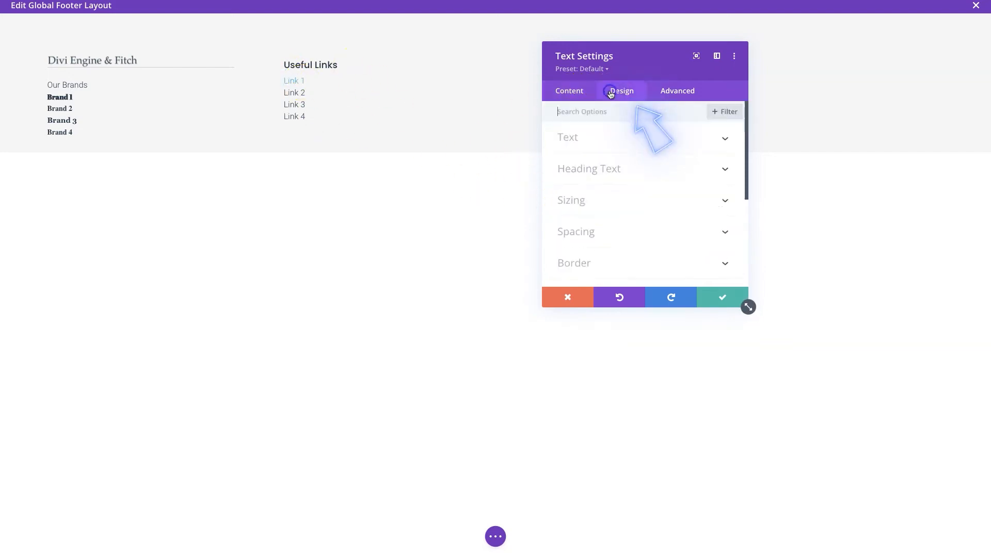
left_click(587, 149)
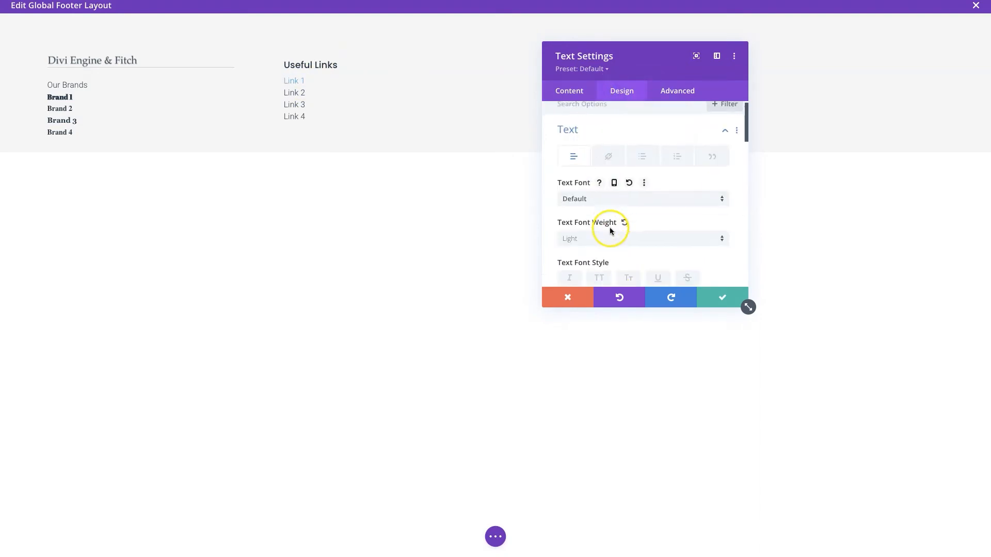
left_click(608, 156)
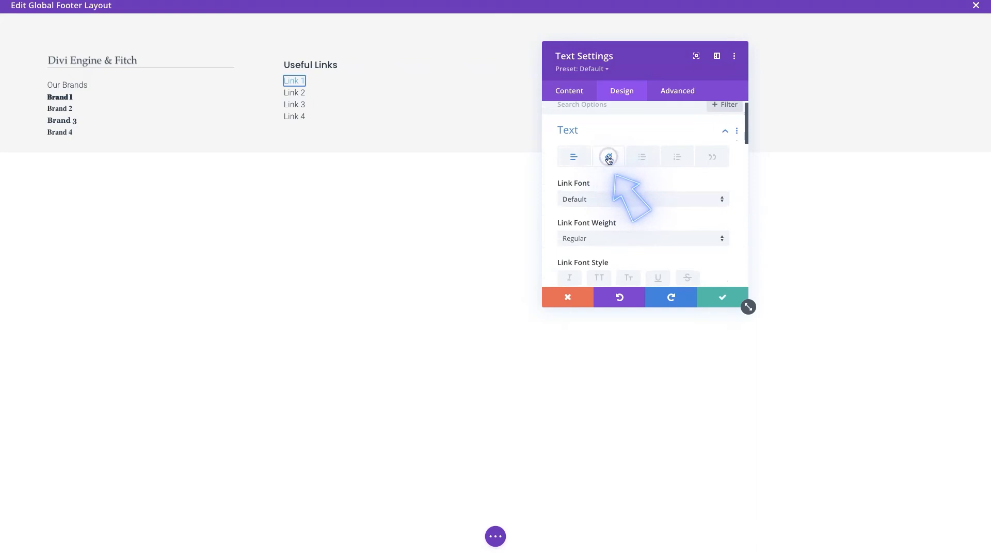
scroll(609, 213, "down", 3)
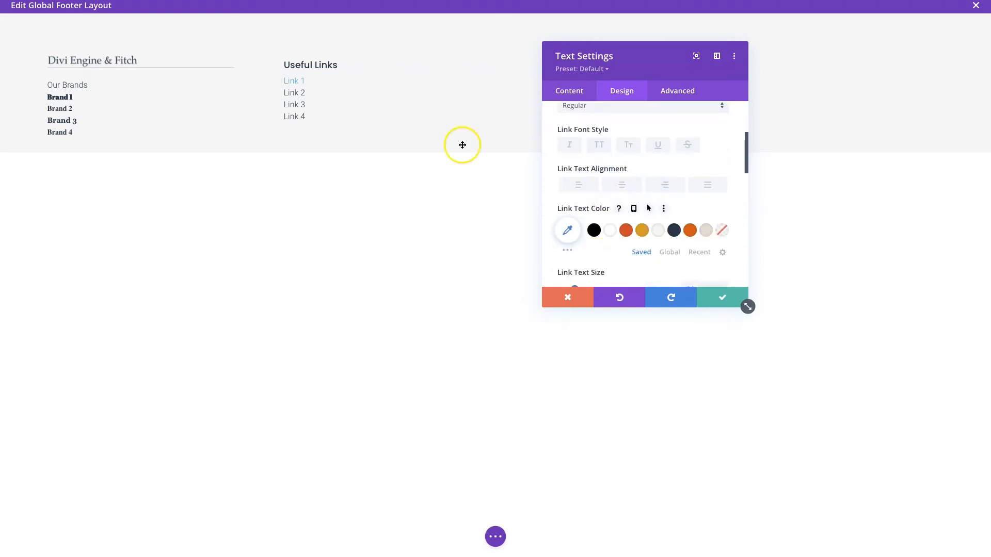
left_click(674, 230)
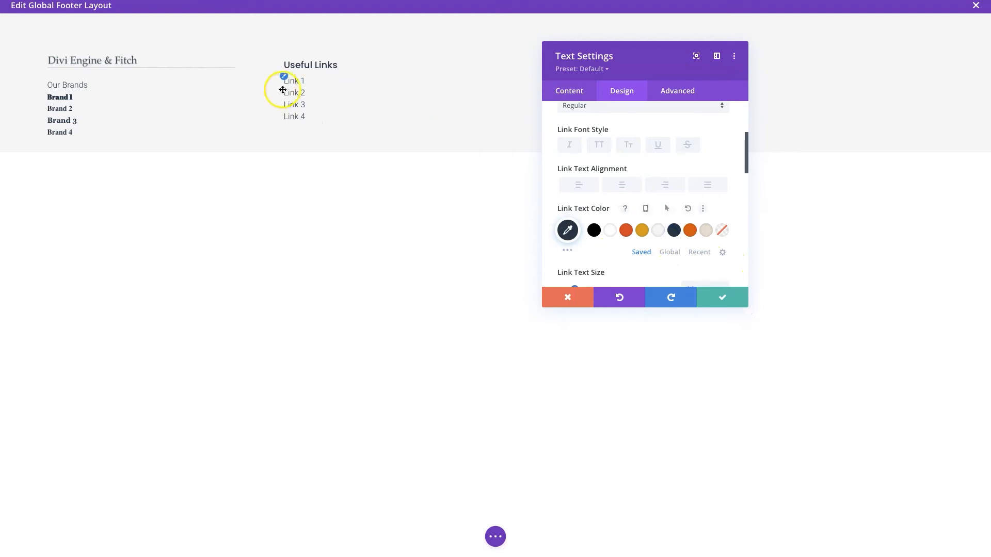
left_click(642, 230)
left_click(626, 230)
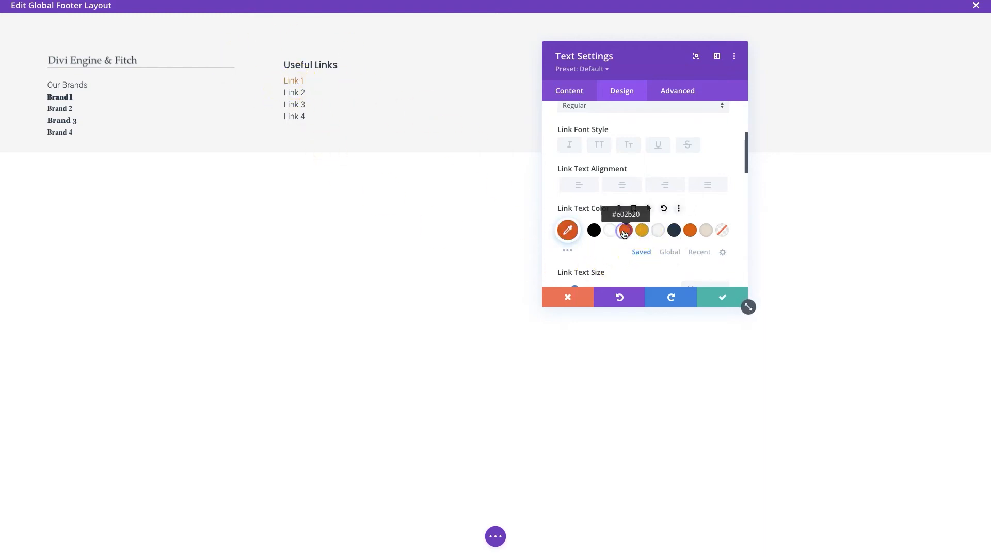
left_click(679, 232)
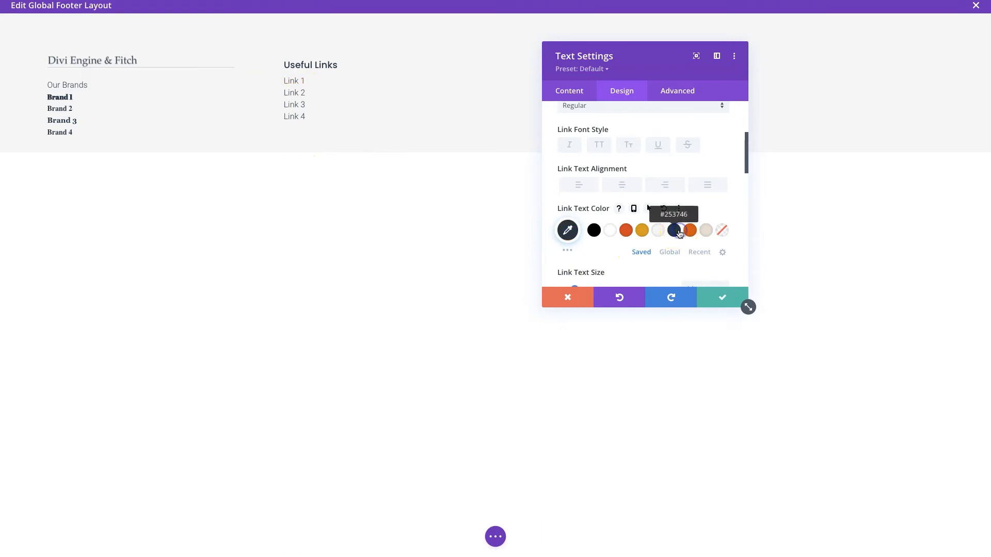
left_click(715, 294)
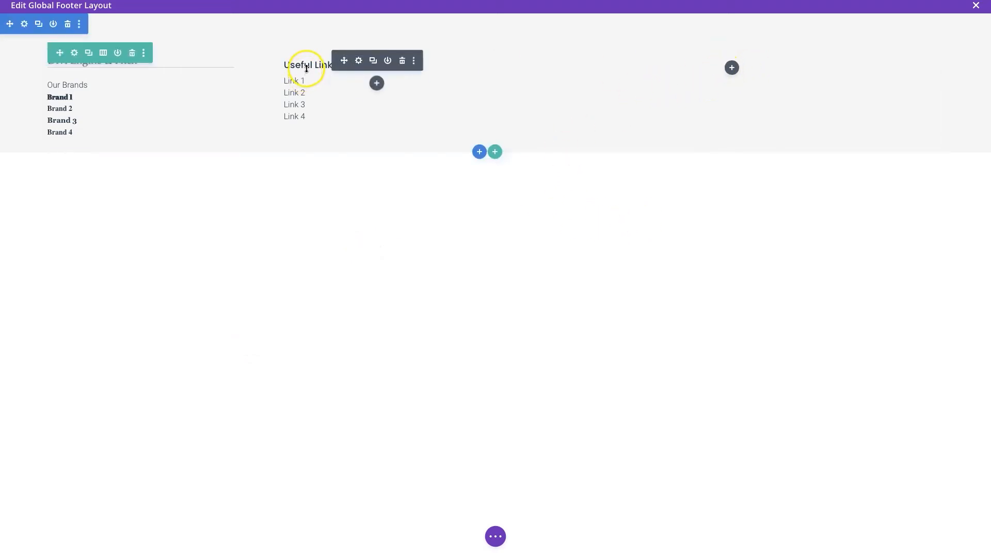
Copy the "Useful Links" heading module and paste it into the empty third column
right_click(362, 63)
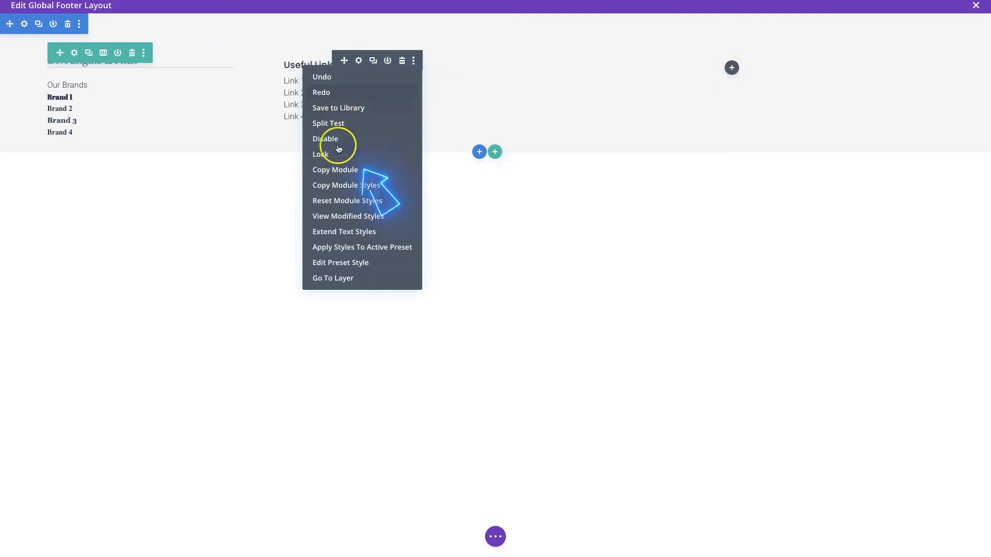
left_click(335, 169)
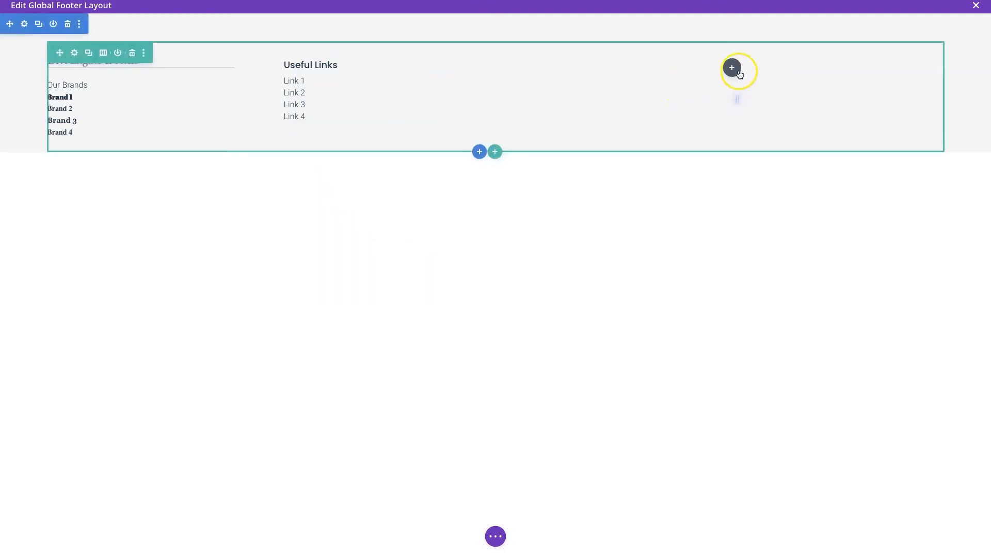
right_click(732, 69)
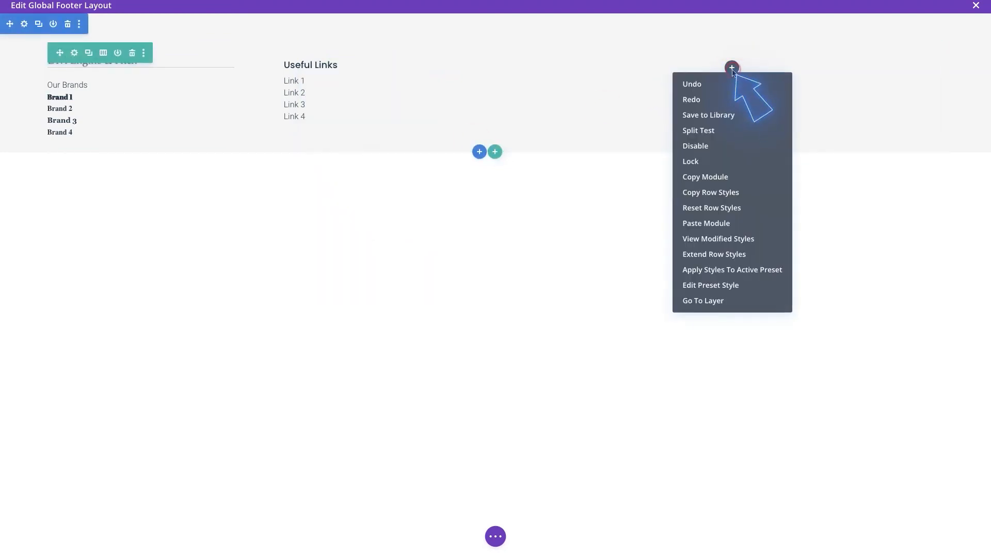
left_click(704, 223)
Change the heading text of the pasted module in the third column to "Subscribe" and save it
left_click(713, 60)
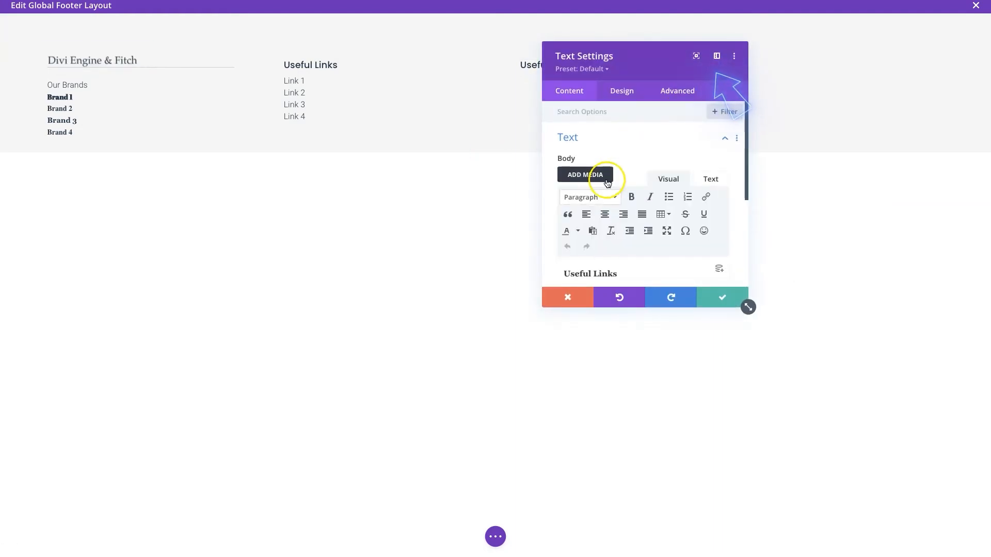
double_click(578, 270)
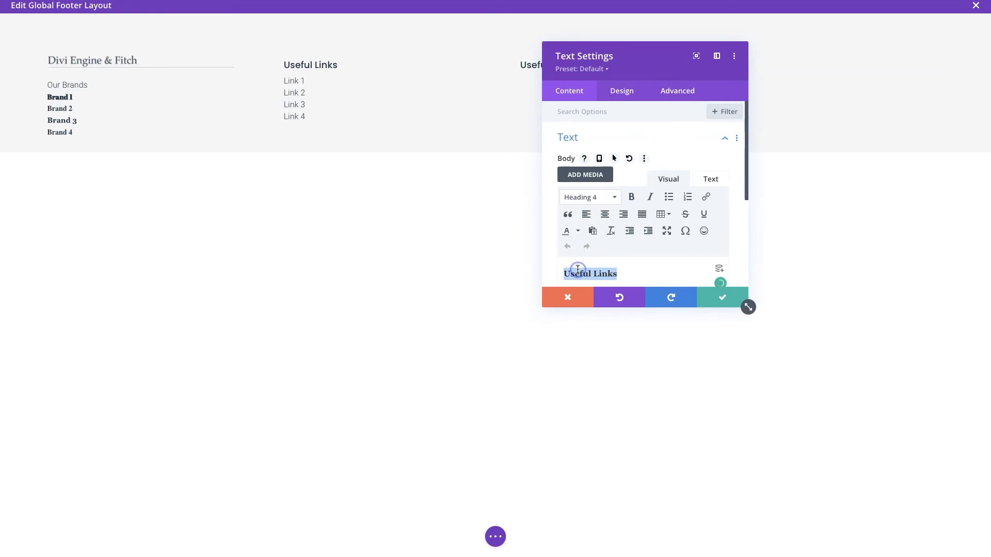
type("Subscribe")
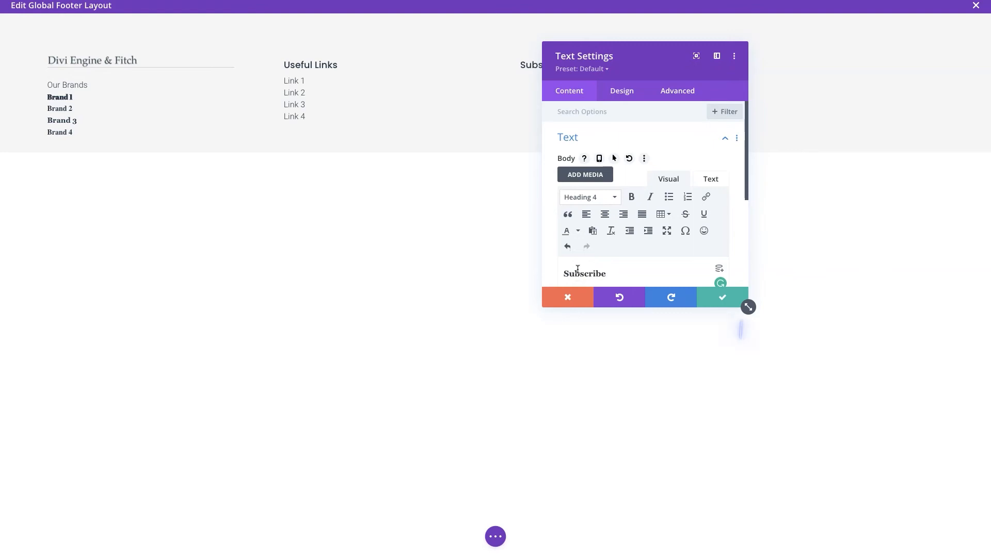
left_click(722, 297)
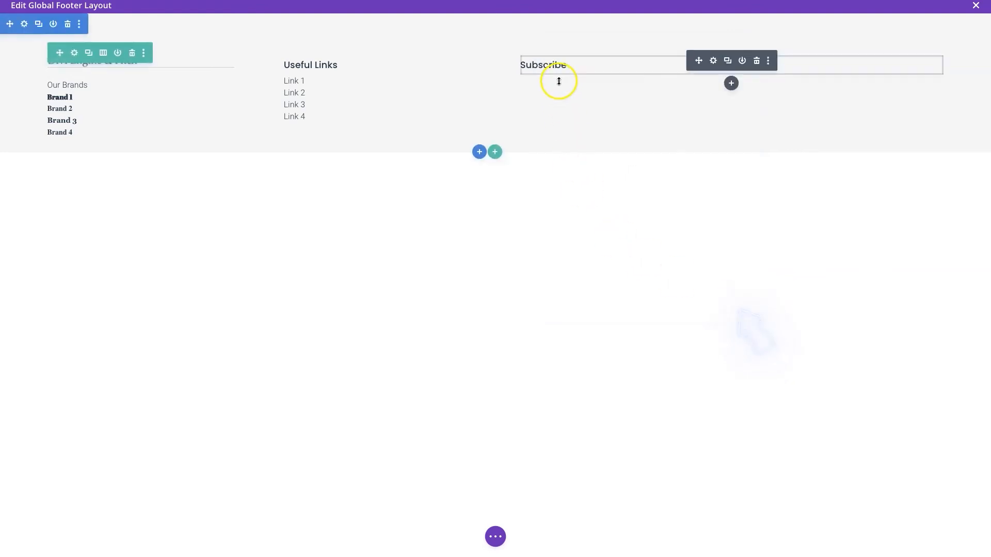
Insert an Email Optin module beneath the "Subscribe" heading and move its settings dialog off the form preview
left_click(732, 83)
type("opt")
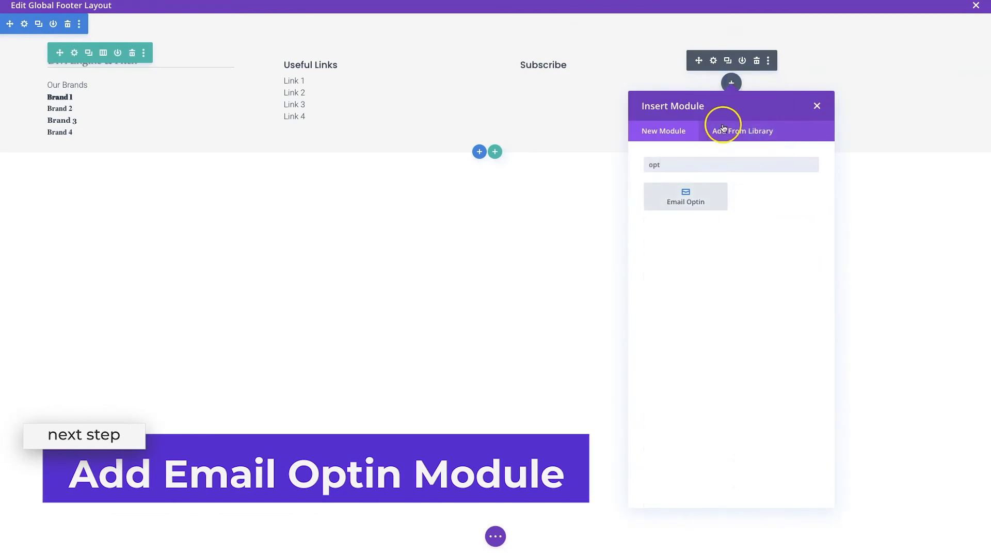
left_click(685, 199)
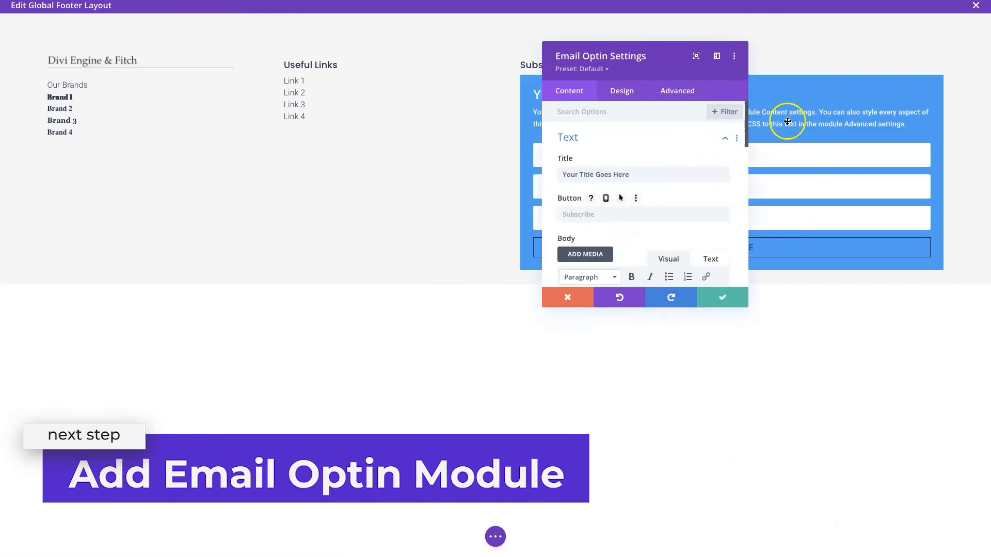
left_click_drag(660, 56, 271, 92)
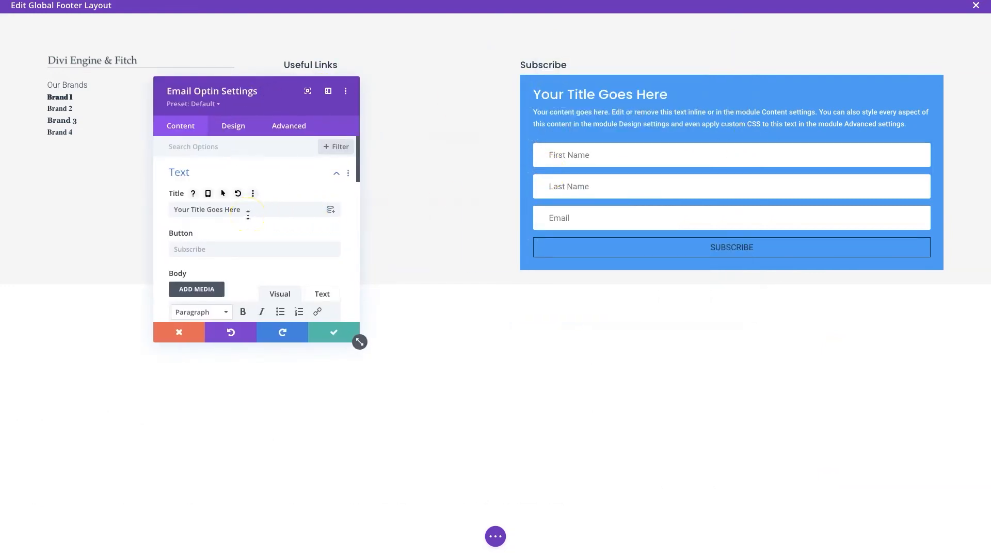
Clear the optin module's placeholder title and set its button text to "Join"
double_click(248, 212)
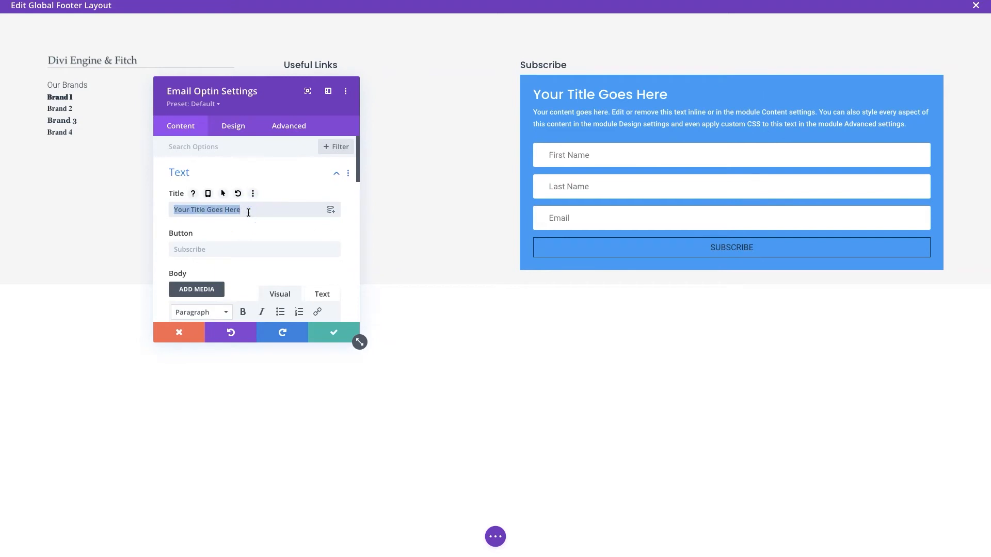
key("BackSpace")
left_click(222, 250)
type("JOI")
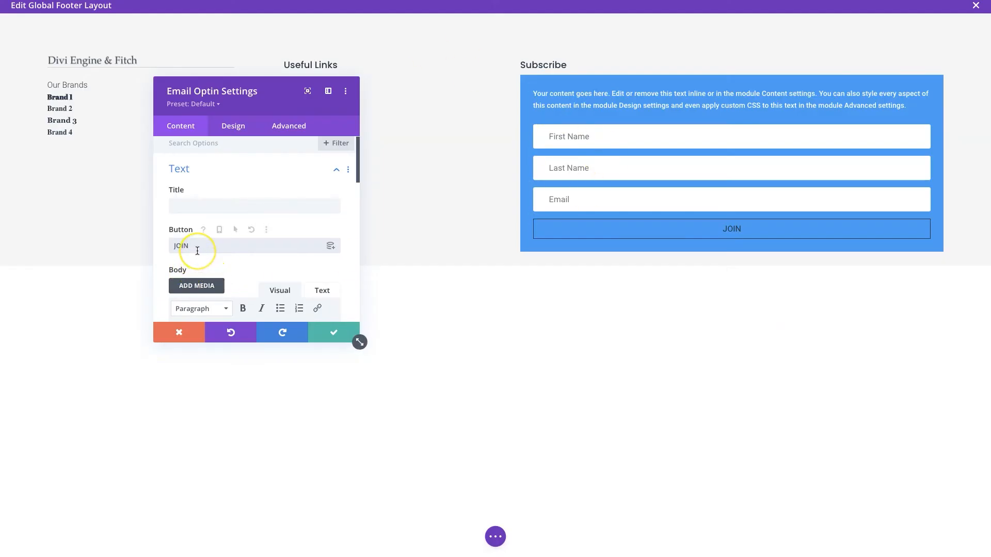
key("BackSpace")
type("oin")
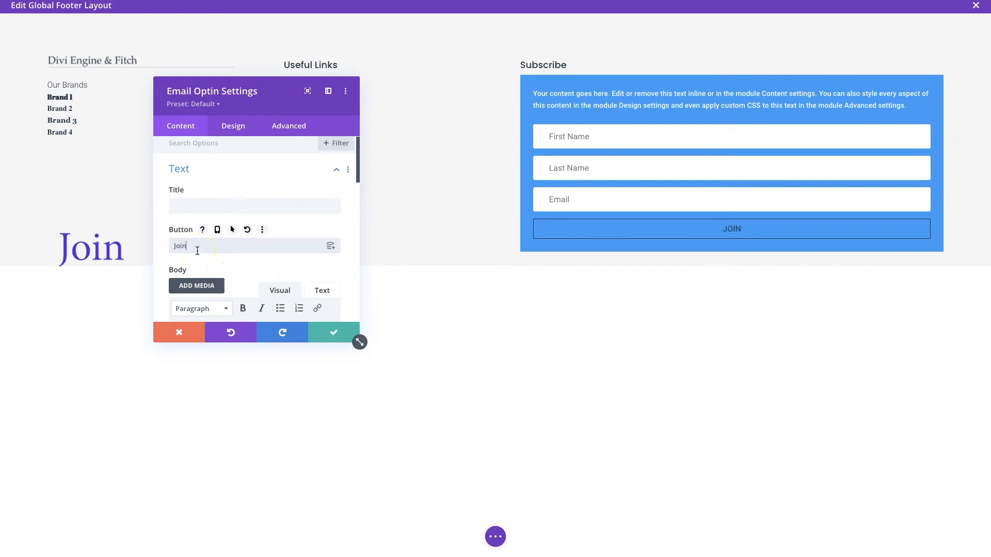
Delete all the placeholder body text of the optin module
scroll(228, 274, "down", 2)
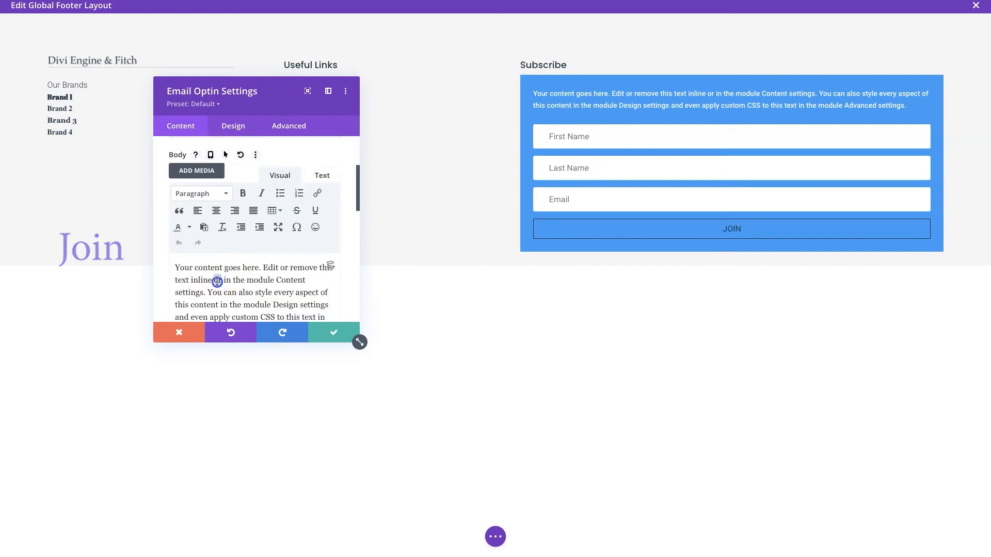
triple_click(217, 282)
key("BackSpace")
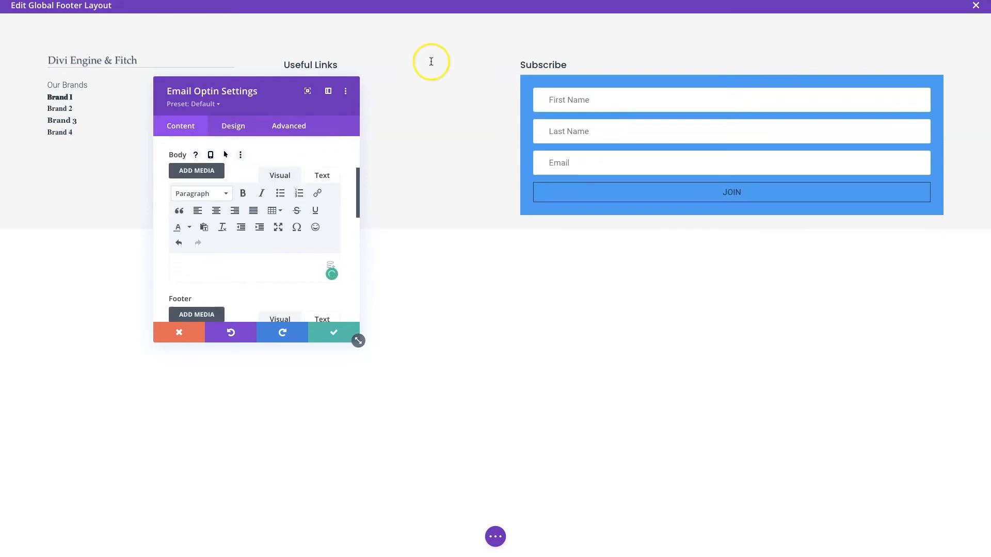
Hide the first name and last name fields so the optin form asks only for an email
scroll(221, 268, "down", 5)
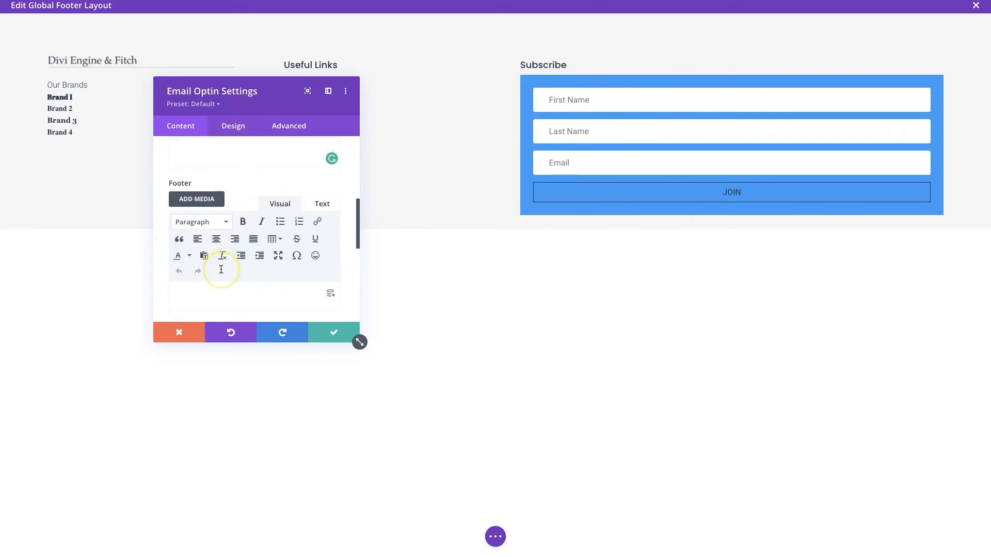
scroll(221, 269, "down", 3)
scroll(221, 269, "up", 2)
left_click(201, 184)
left_click(194, 228)
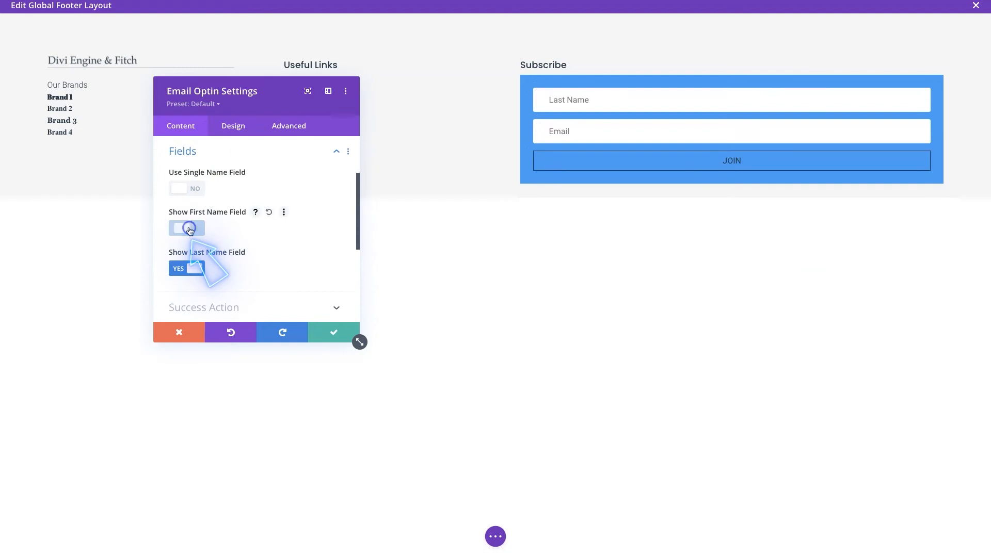
left_click(190, 273)
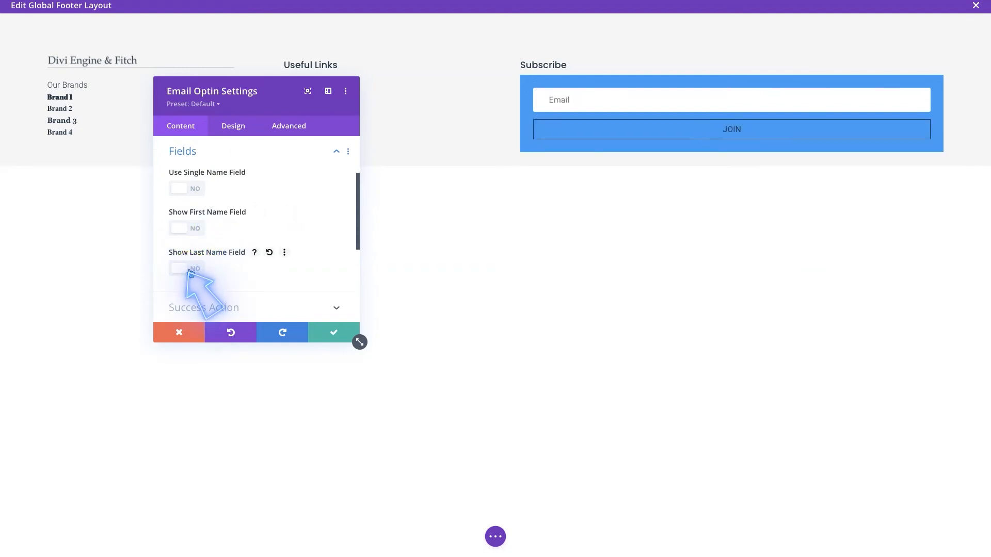
Remove the blue background color from the optin module
scroll(237, 251, "down", 1)
scroll(237, 250, "down", 2)
left_click(232, 233)
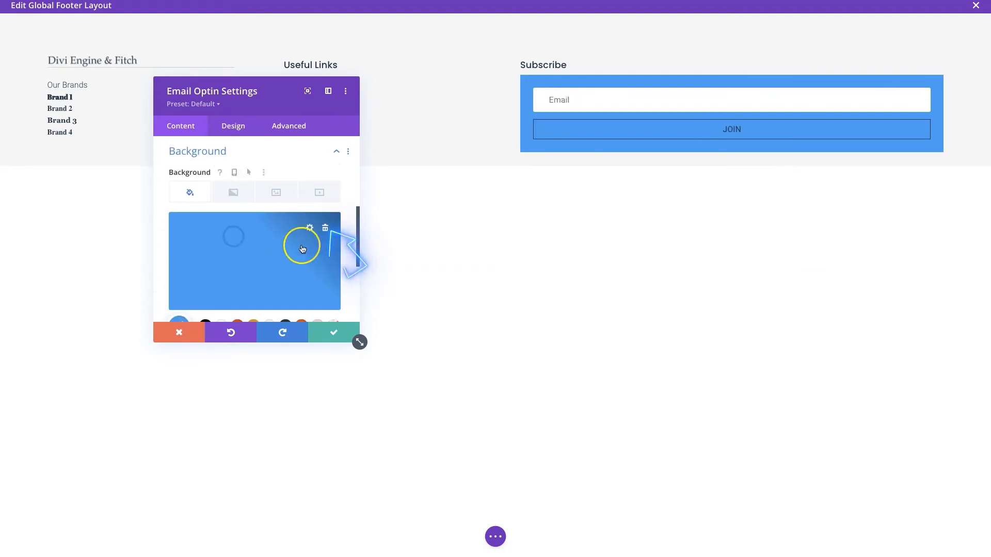
left_click(326, 229)
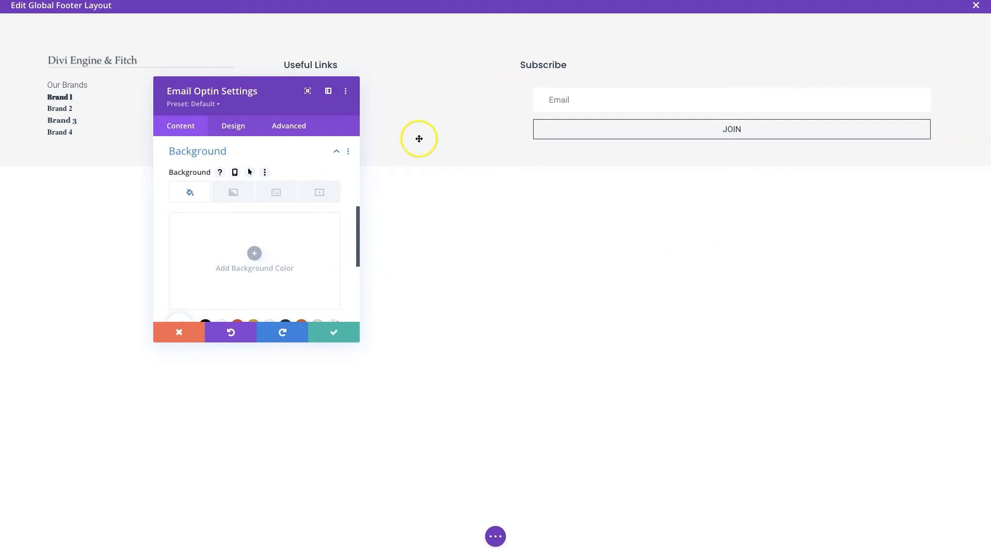
Set the right margin of the optin form fields to 0px
left_click(222, 127)
left_click(196, 202)
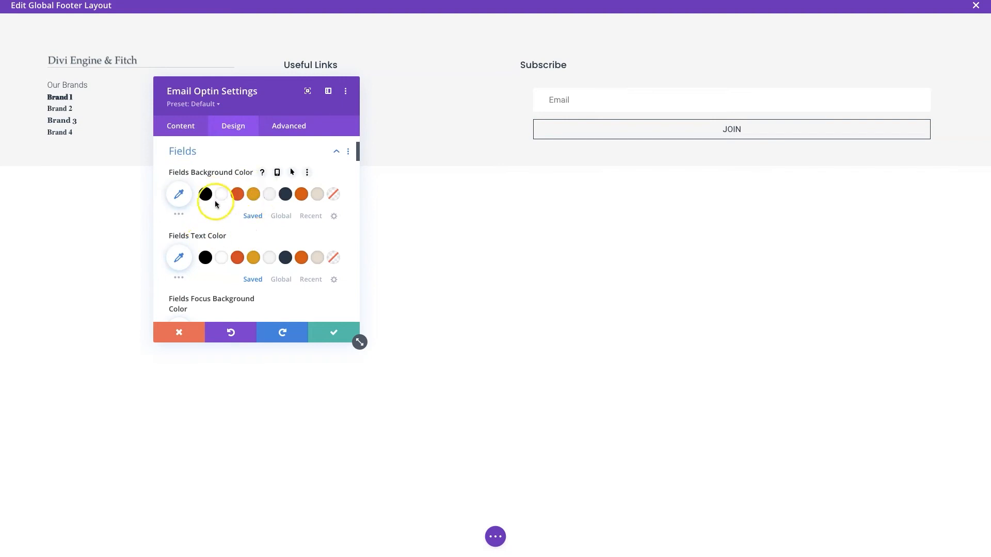
scroll(224, 294, "down", 4)
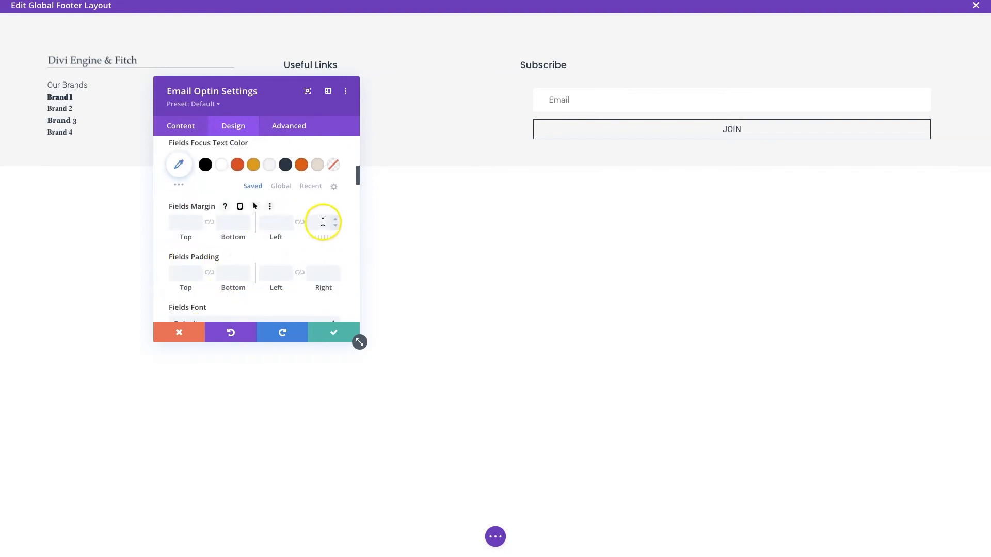
type("0")
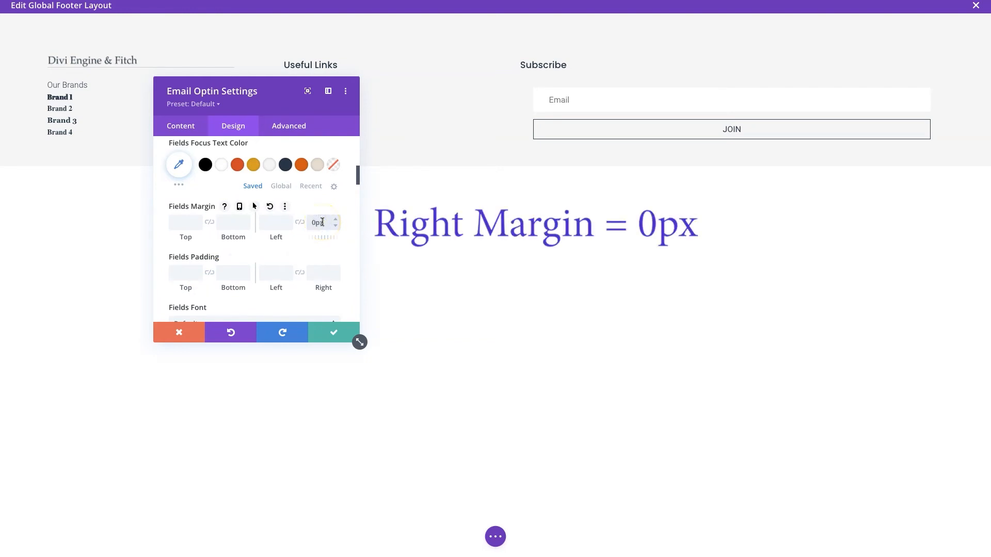
left_click(297, 252)
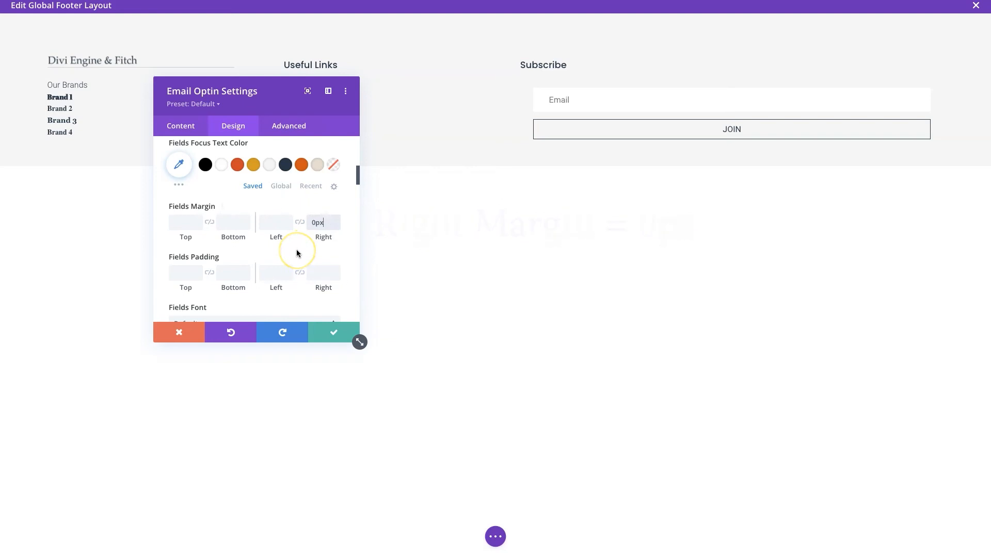
left_click(290, 264)
Set the rounded corners of the optin form fields to 0px on all four corners
scroll(275, 269, "down", 3)
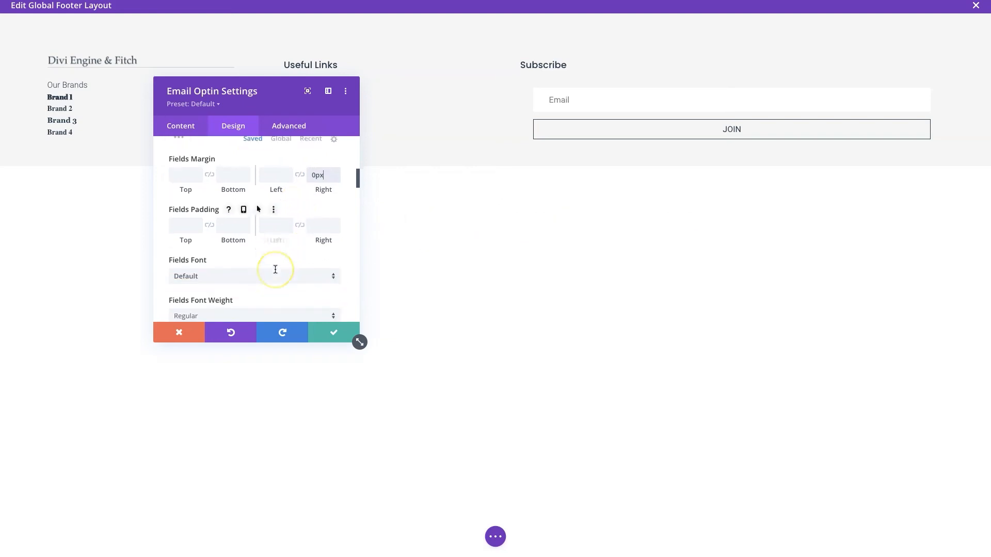
scroll(275, 269, "down", 12)
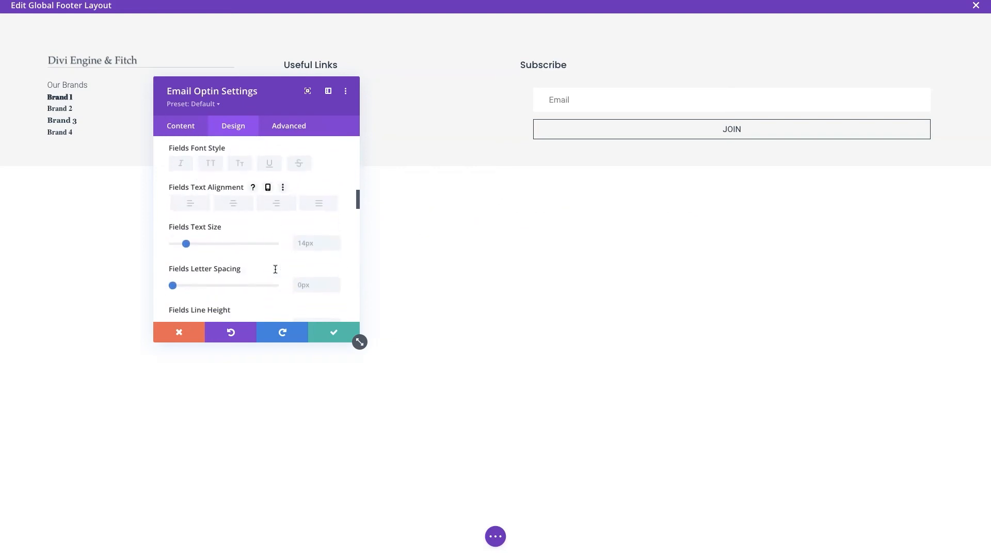
scroll(275, 269, "down", 7)
left_click(245, 236)
left_click(195, 190)
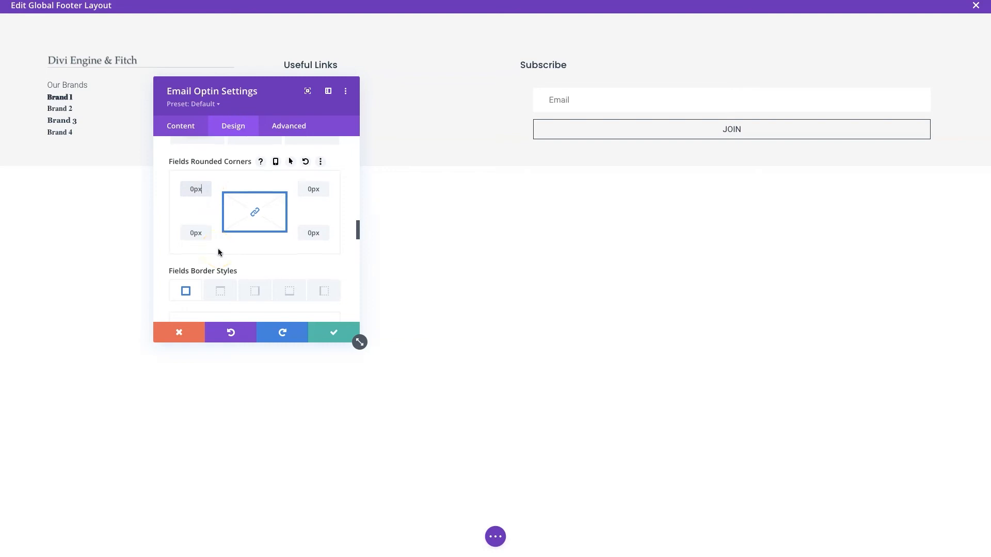
Enable custom styles for the optin button, with white #ffffff text on a dark blue background
scroll(218, 253, "down", 5)
scroll(218, 253, "down", 8)
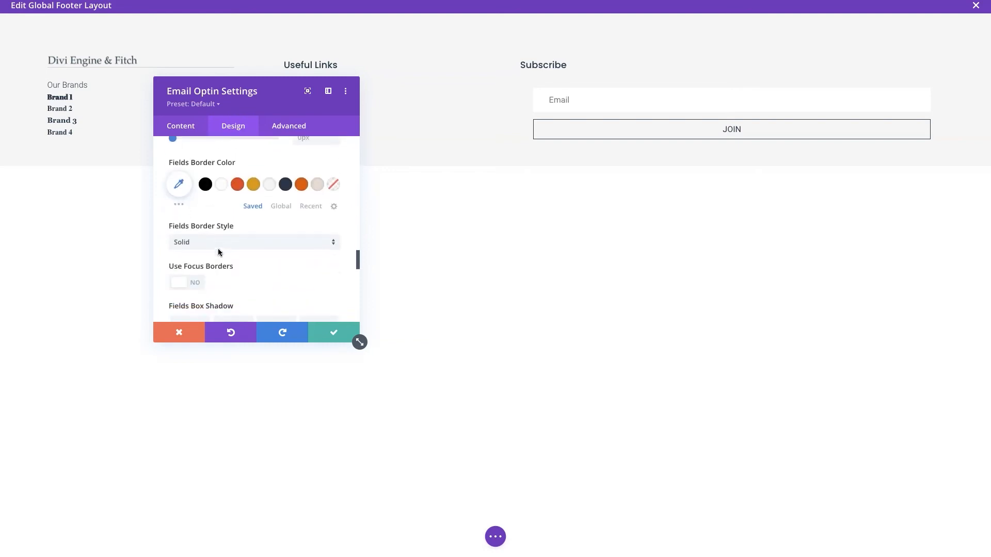
scroll(218, 251, "down", 2)
left_click(209, 219)
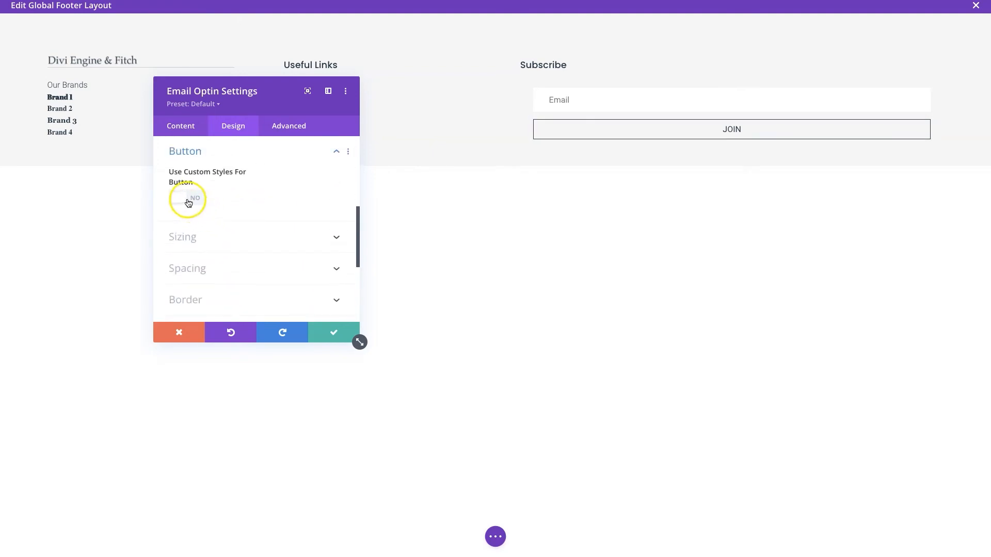
left_click(189, 203)
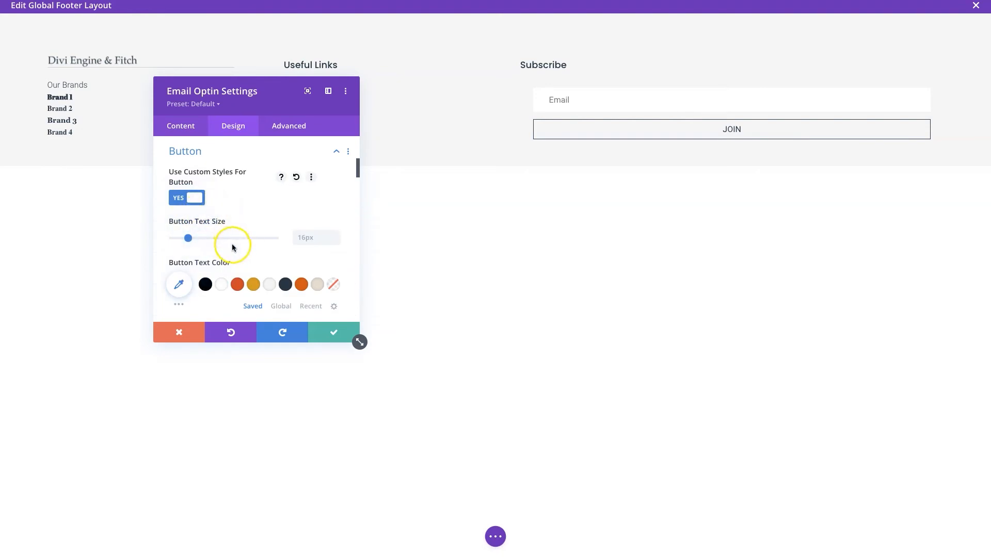
scroll(231, 244, "down", 1)
left_click(221, 251)
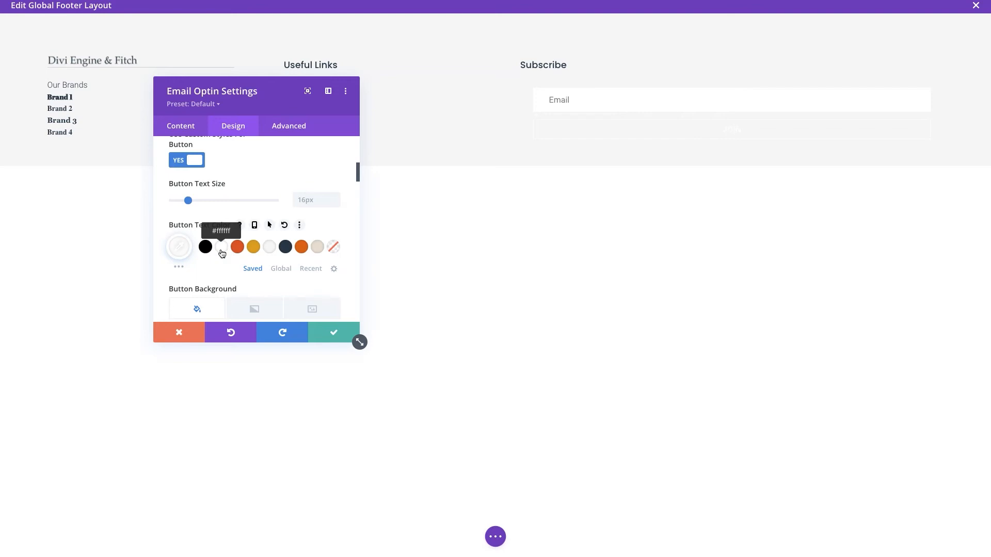
scroll(232, 257, "down", 5)
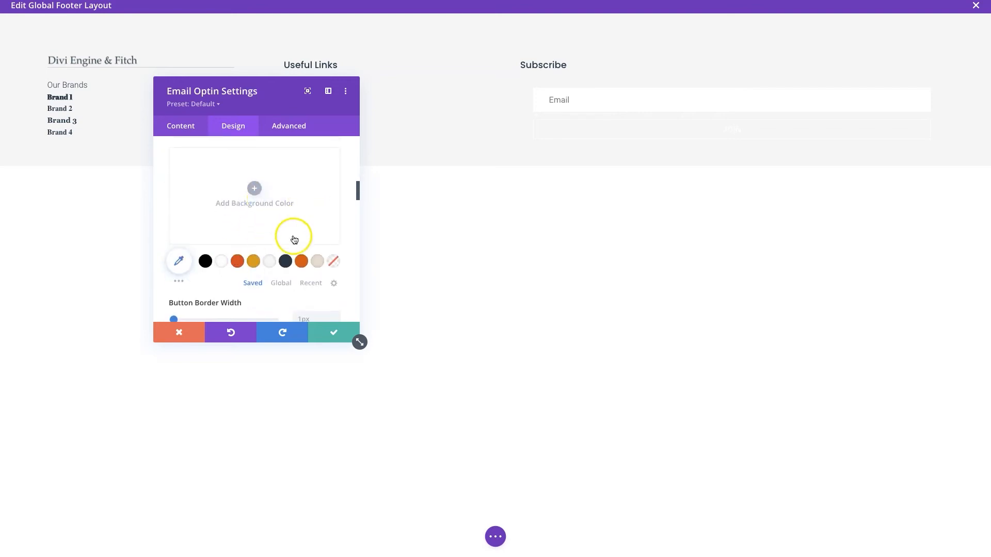
left_click(286, 261)
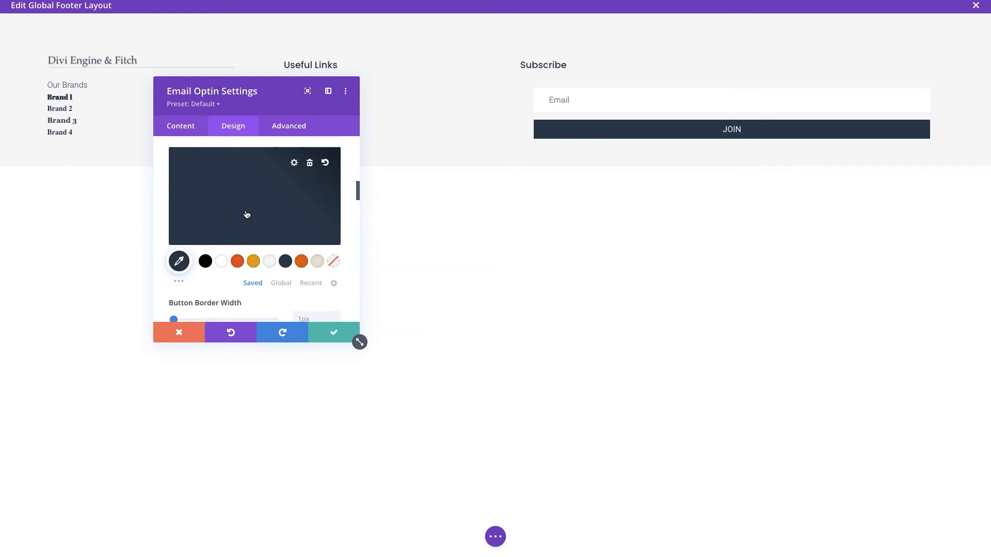
Turn off the icon on the optin button
scroll(247, 215, "down", 10)
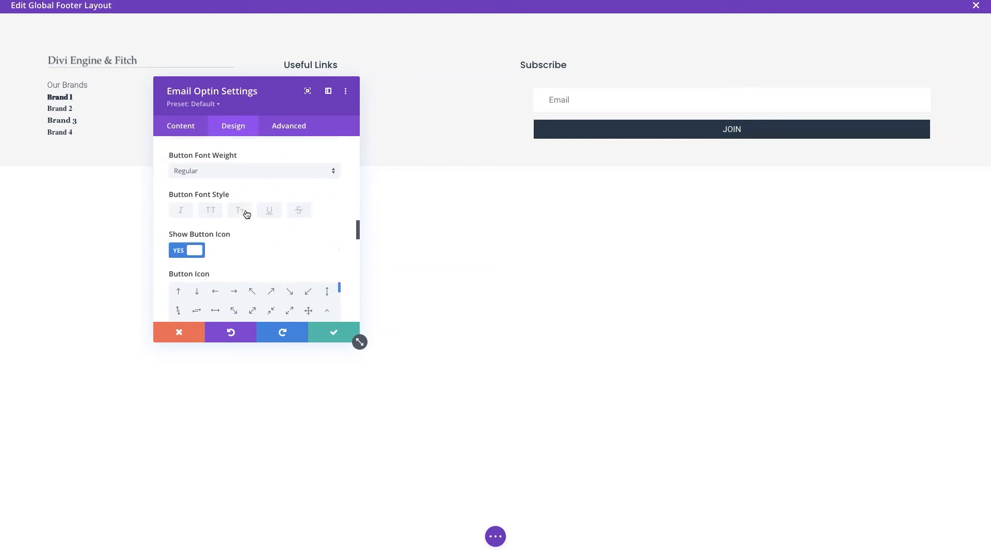
scroll(247, 215, "down", 3)
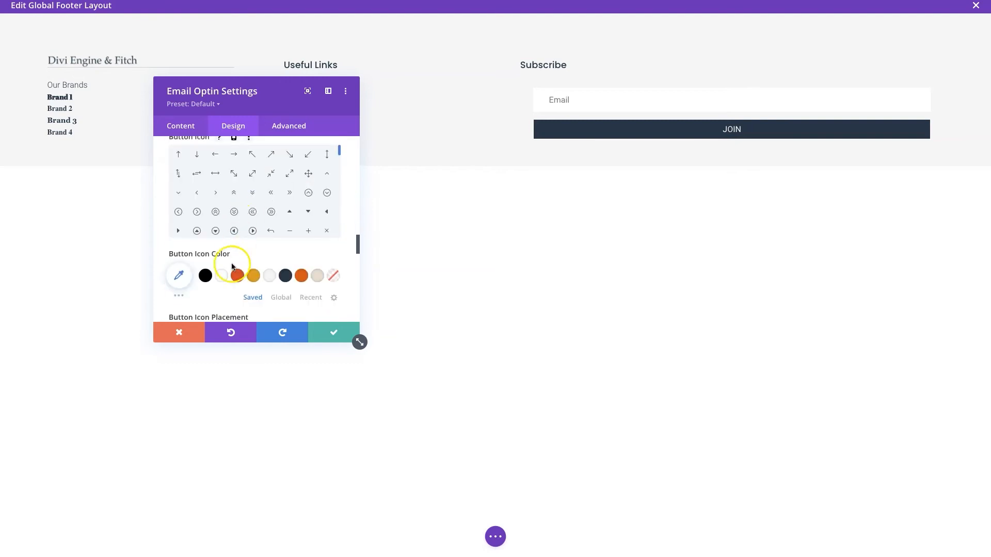
scroll(235, 268, "up", 3)
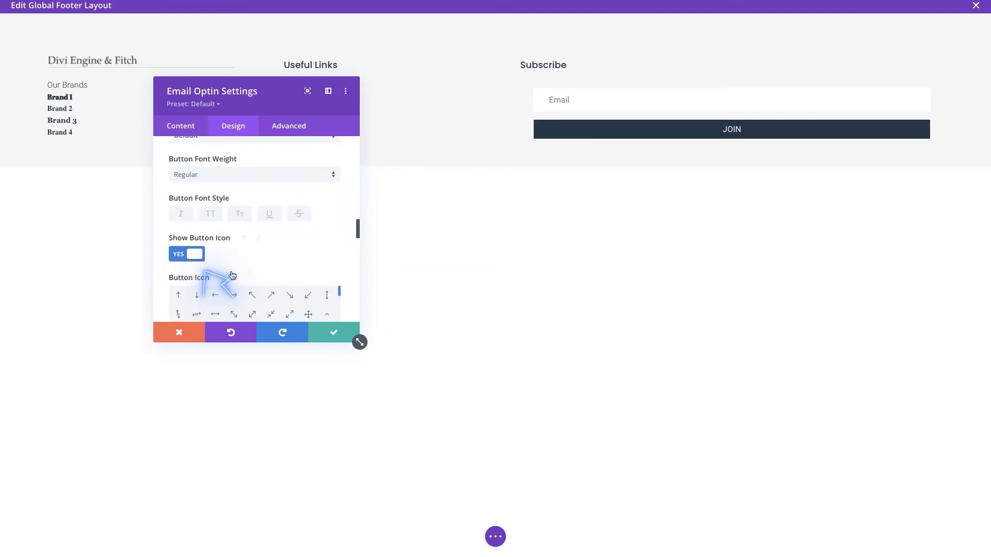
left_click(199, 254)
Set the optin button's top padding to 12px and link the bottom padding to the same value
scroll(161, 289, "down", 5)
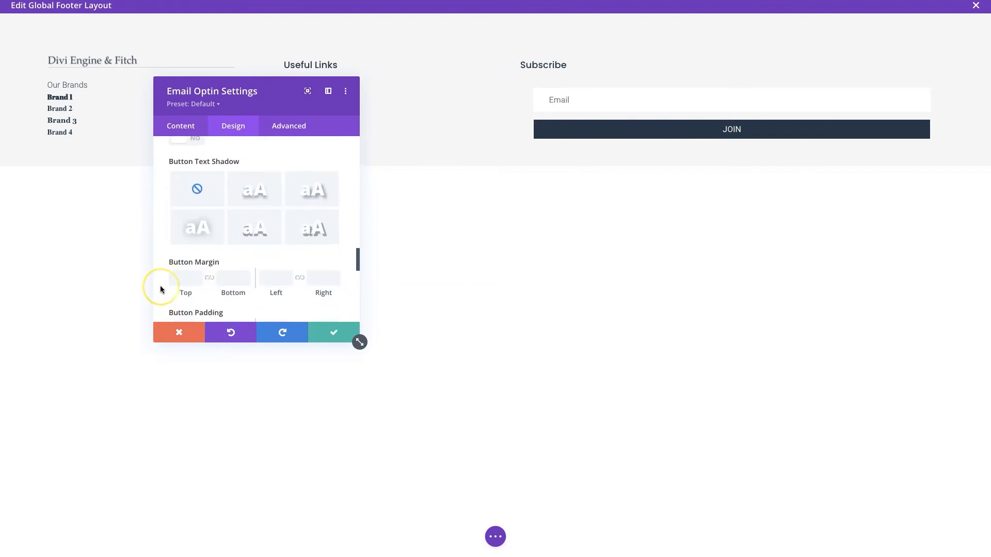
left_click(181, 223)
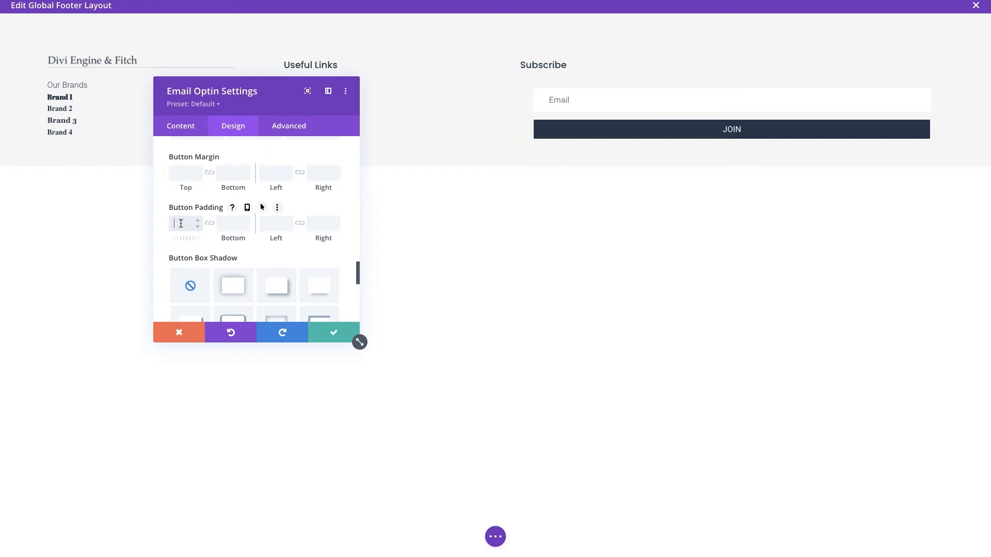
type("12")
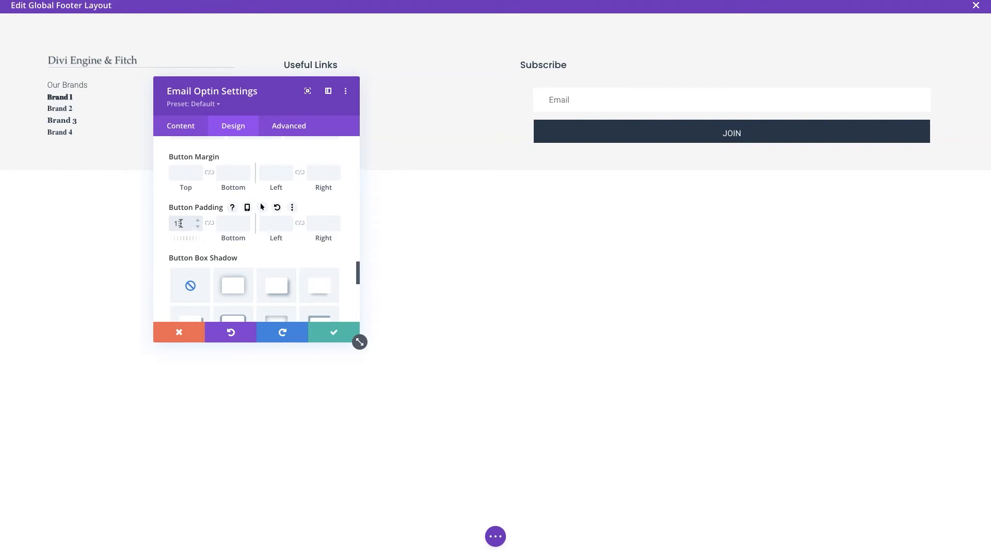
left_click(208, 223)
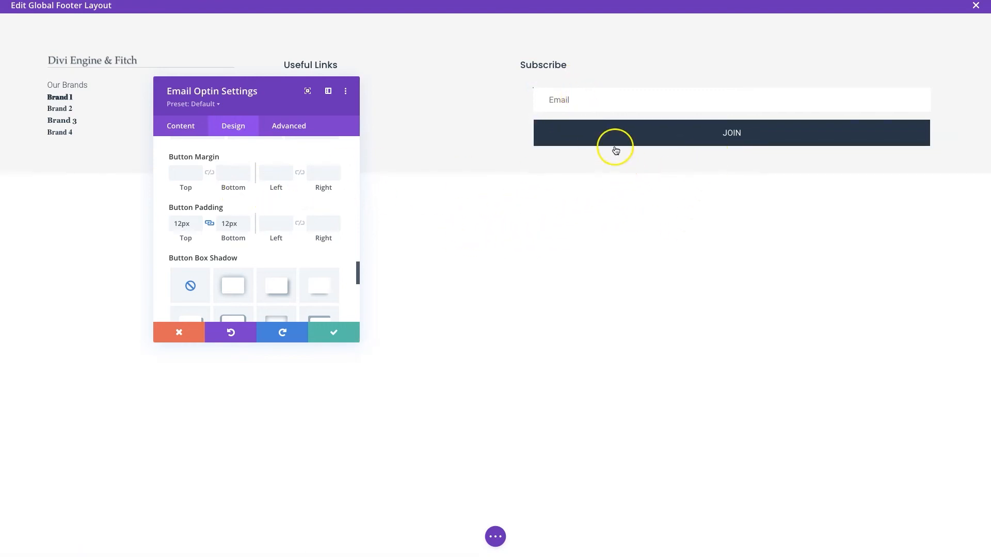
left_click(567, 101)
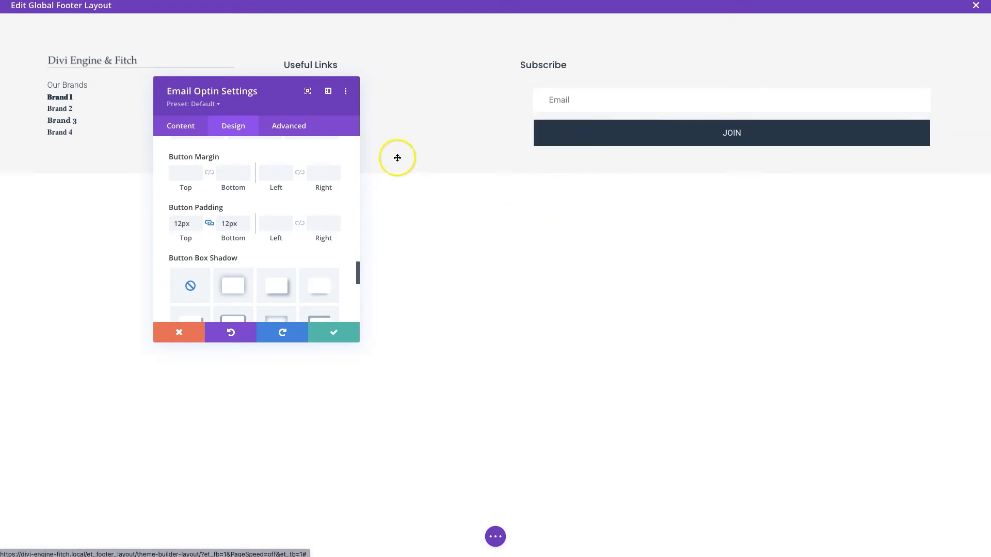
scroll(210, 222, "down", 5)
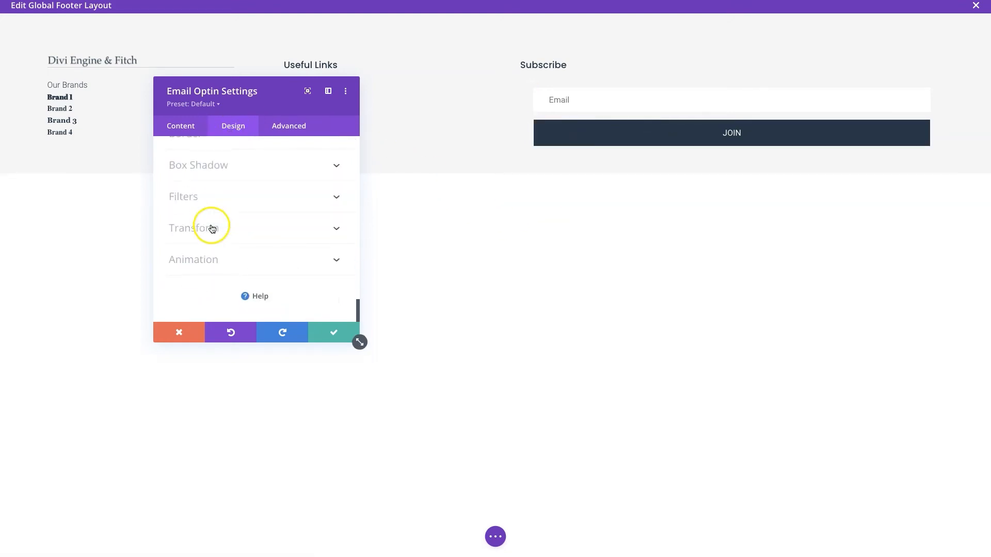
Set the email optin module's bottom margin to 0px and save its settings
scroll(201, 161, "up", 3)
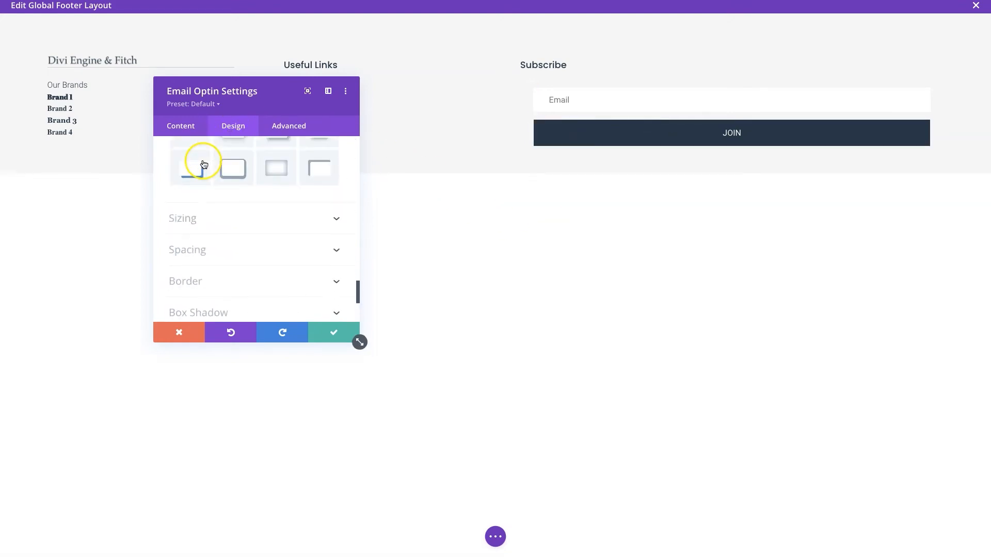
left_click(189, 247)
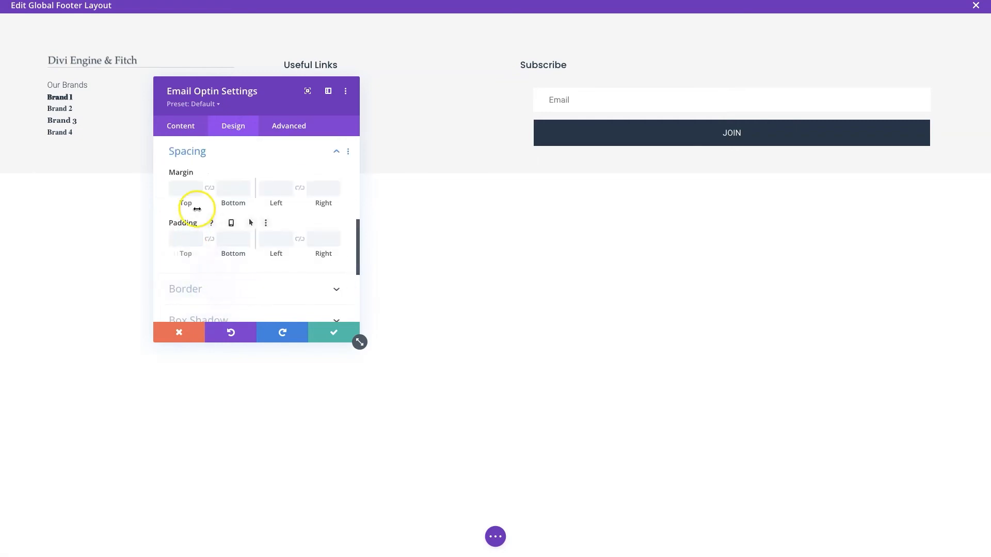
left_click(227, 187)
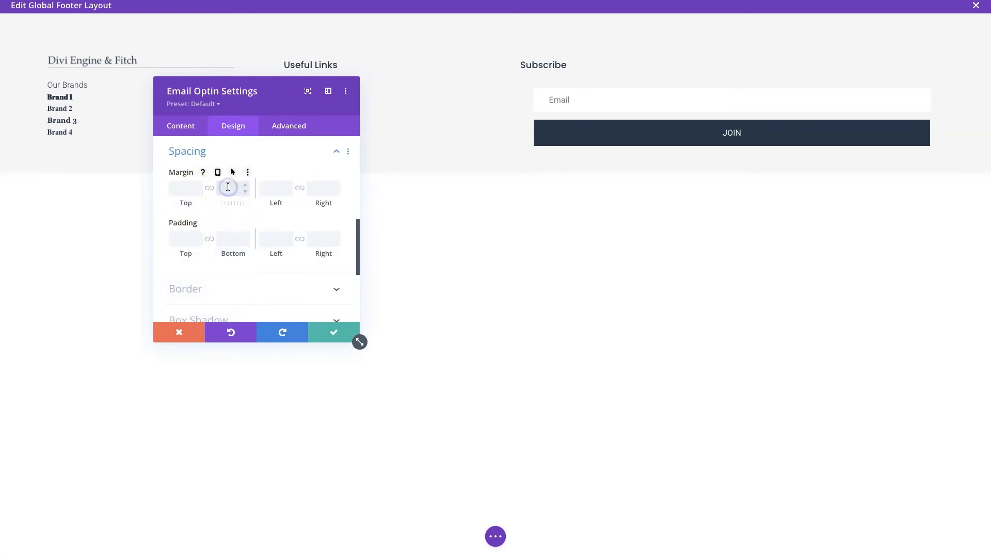
left_click(235, 205)
left_click(230, 316)
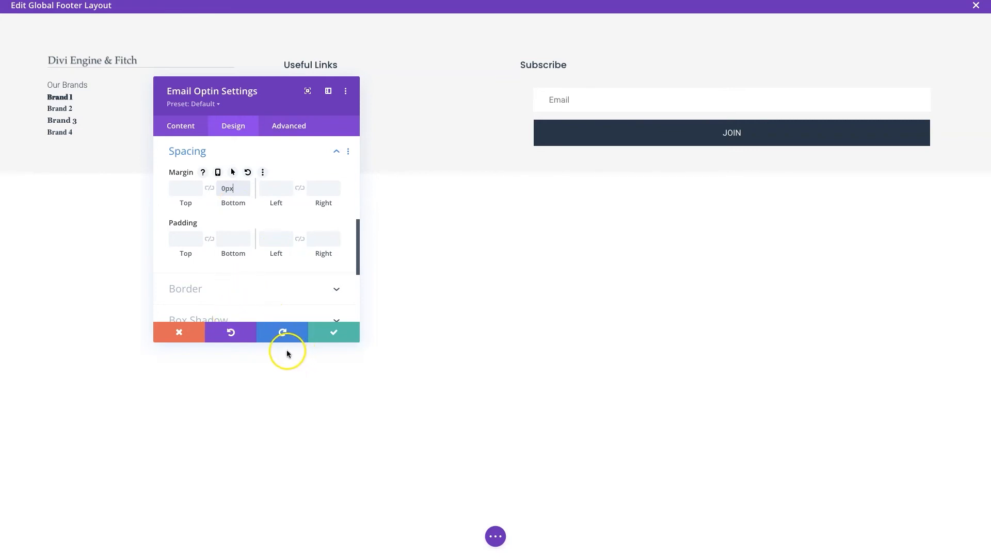
left_click(321, 332)
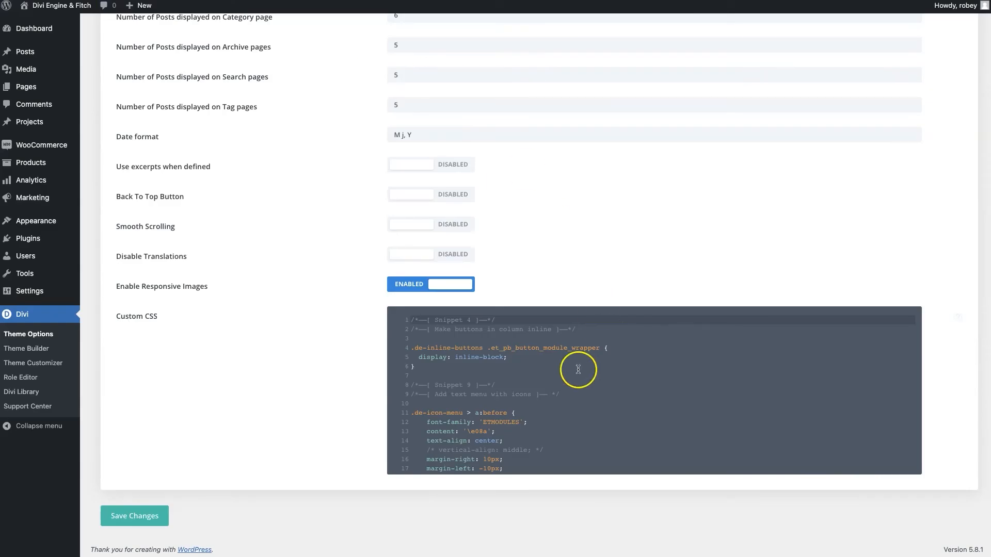
Append the Snippet 12 "Make Optin Form Inline" code, with its min-width 981px media query, after Snippet 9 in the Divi Theme Options custom CSS
scroll(578, 369, "down", 2)
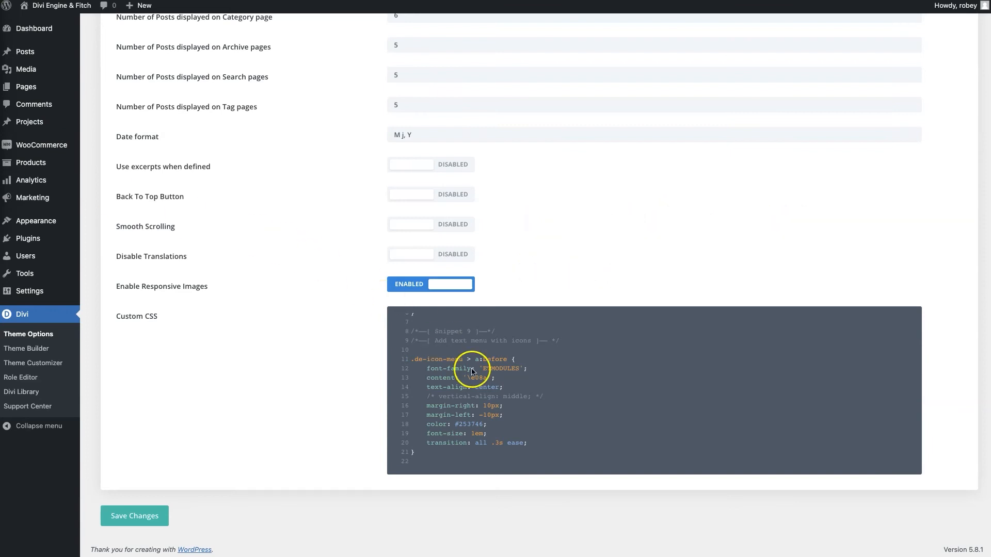
left_click(428, 456)
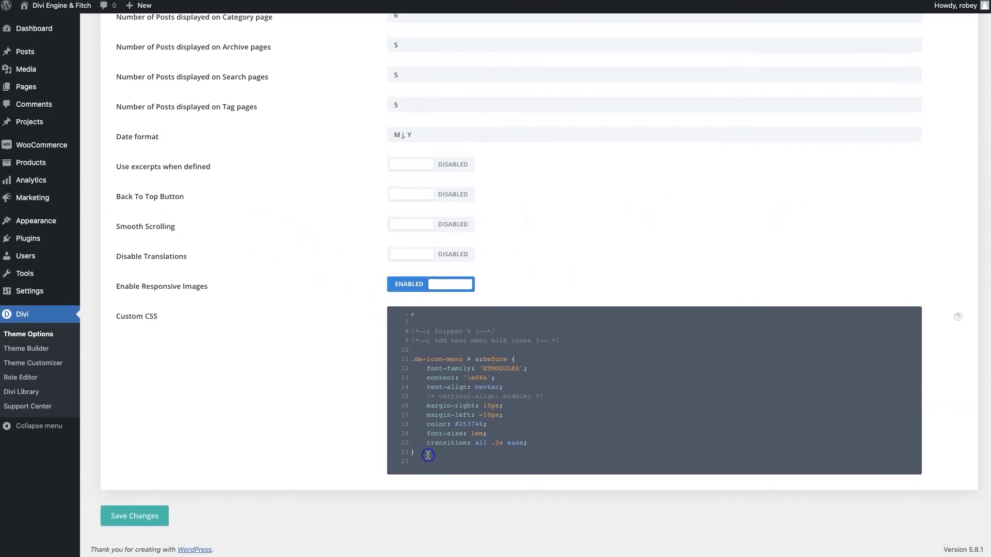
key("Return")
key("Return")
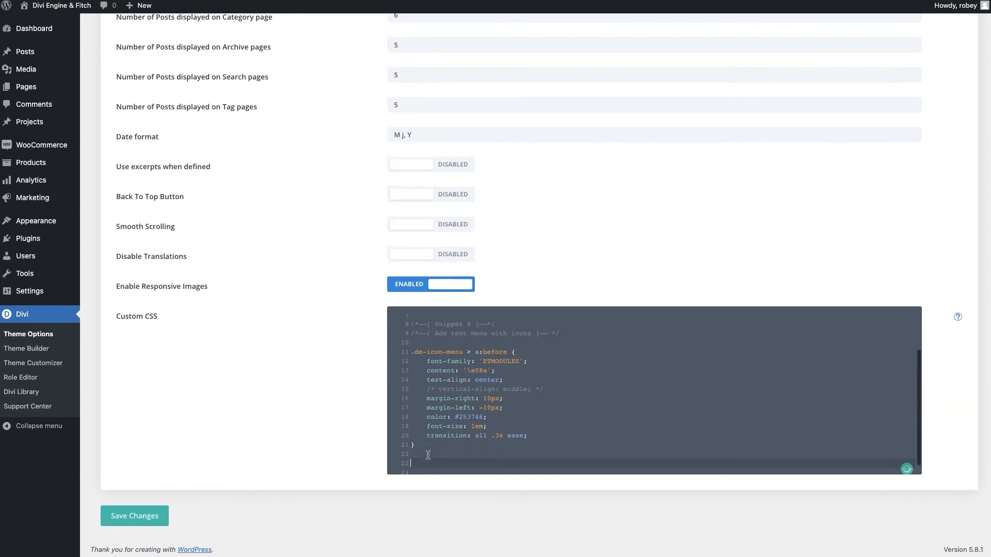
type("/*——[ Snippet 12 ]——*/ /*——[ Make Optin Form Inline ]——*/  @media only screen and (min-width: 981px) {    .et_pb_subscribe .et_pb_newsletter_fields > p {         flex: auto !important;     }     .et_pb_subscribe .et_pb_newsletter_fields p.et_pb_newsletter_field {         margin-right: 2%;  }")
left_click(428, 455)
key("Down")
key("Down")
key("BackSpace")
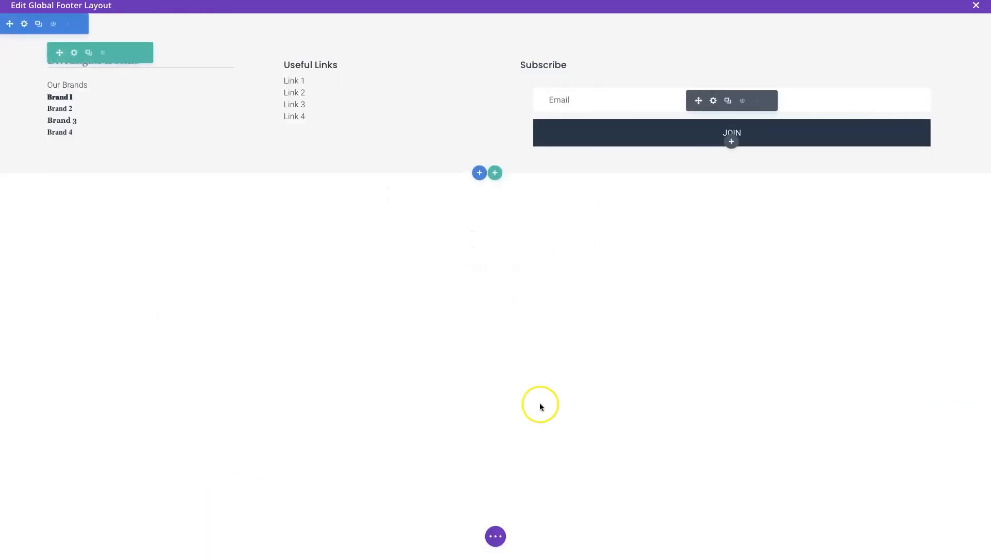
Reopen the Global Footer layout from the Theme Builder and set the optin button's linked top and bottom padding to 10px
left_click(496, 534)
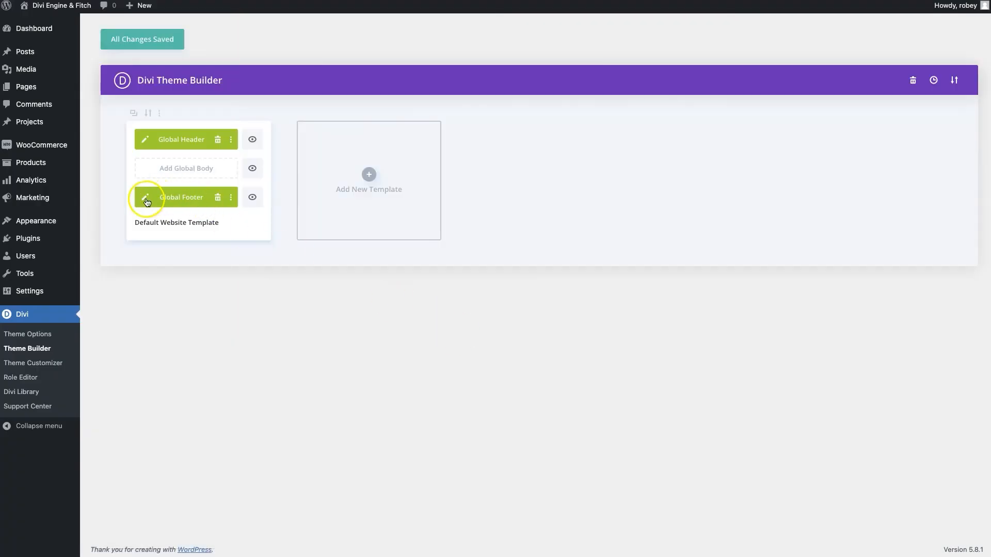
left_click(146, 199)
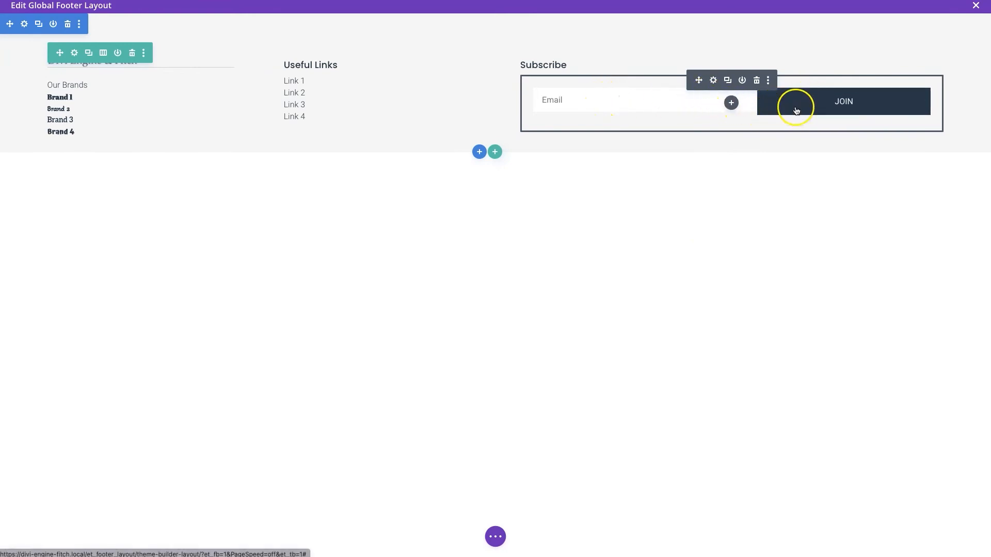
left_click(714, 81)
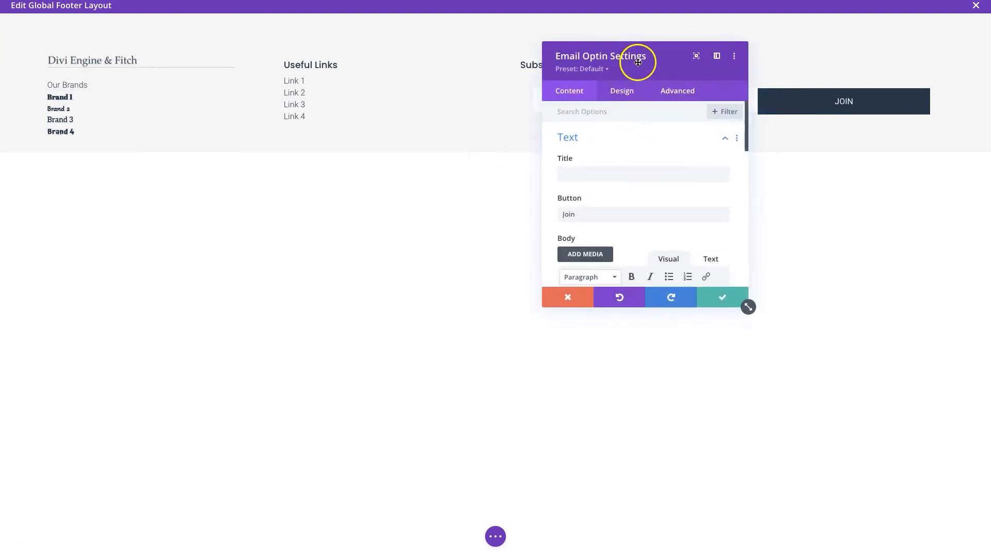
left_click_drag(637, 60, 478, 61)
left_click(456, 94)
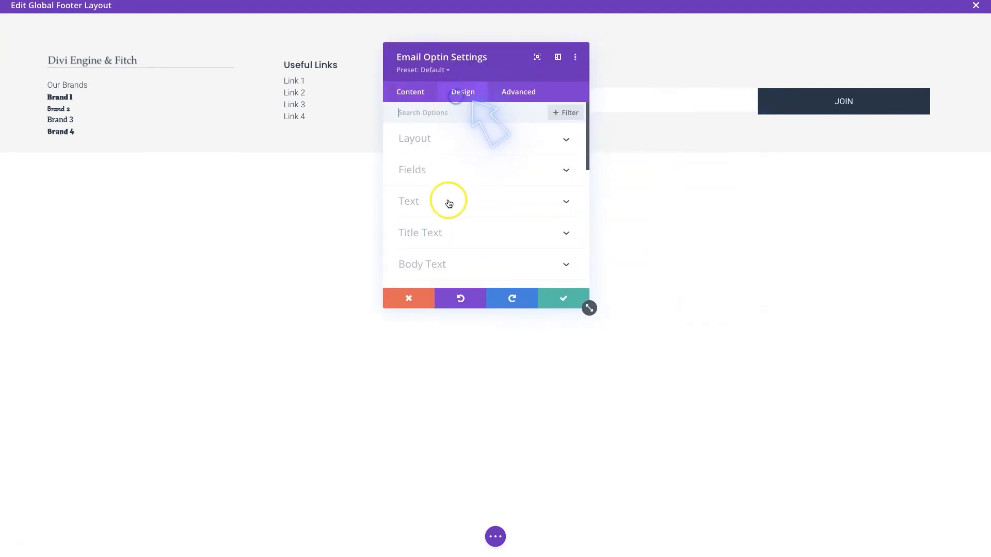
scroll(446, 209, "down", 5)
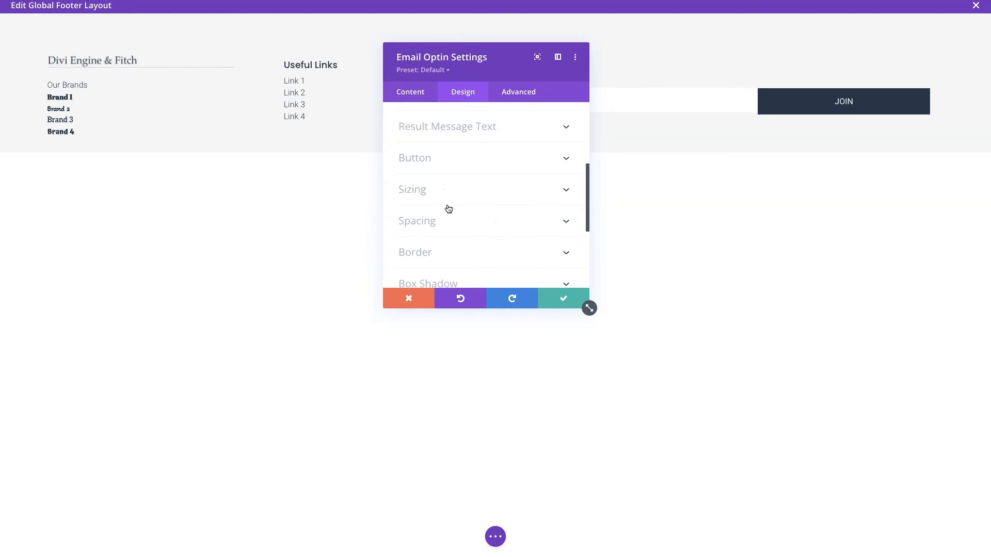
left_click(433, 155)
scroll(445, 195, "down", 3)
scroll(446, 198, "down", 6)
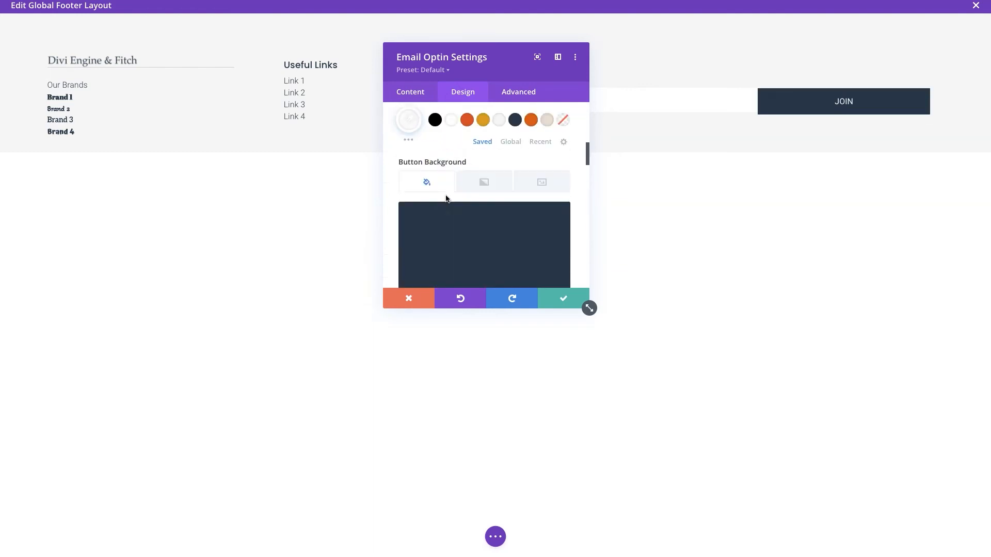
scroll(446, 198, "down", 5)
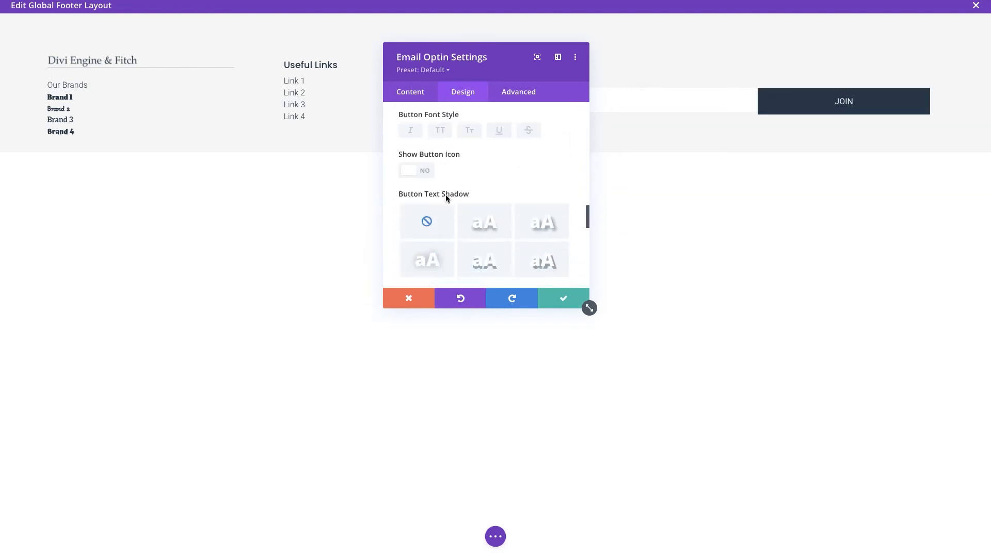
left_click(411, 181)
double_click(412, 182)
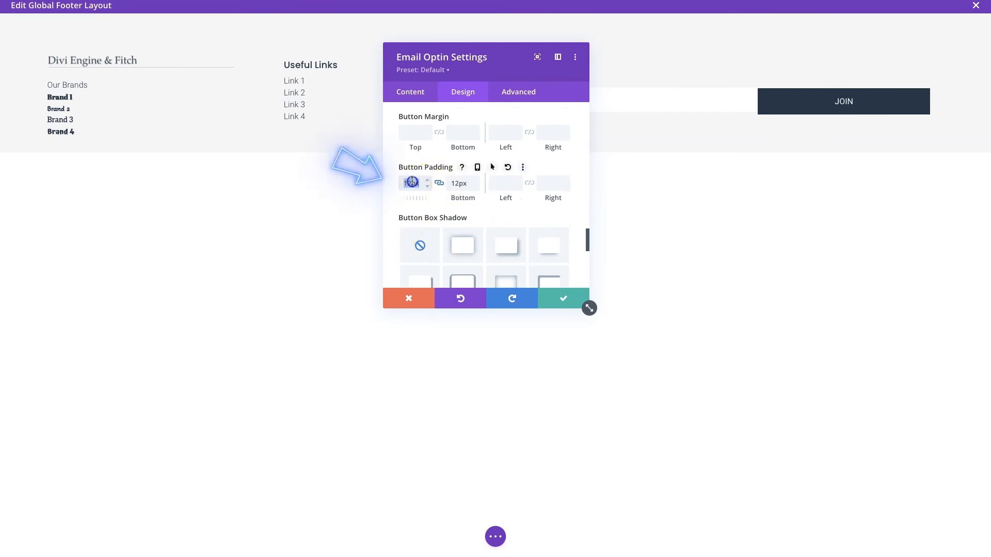
type("1")
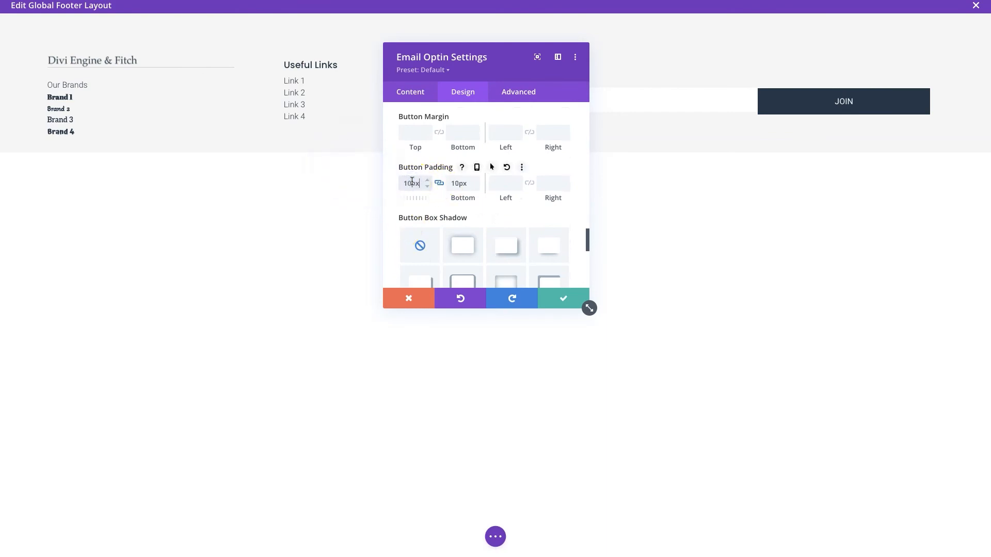
left_click(565, 298)
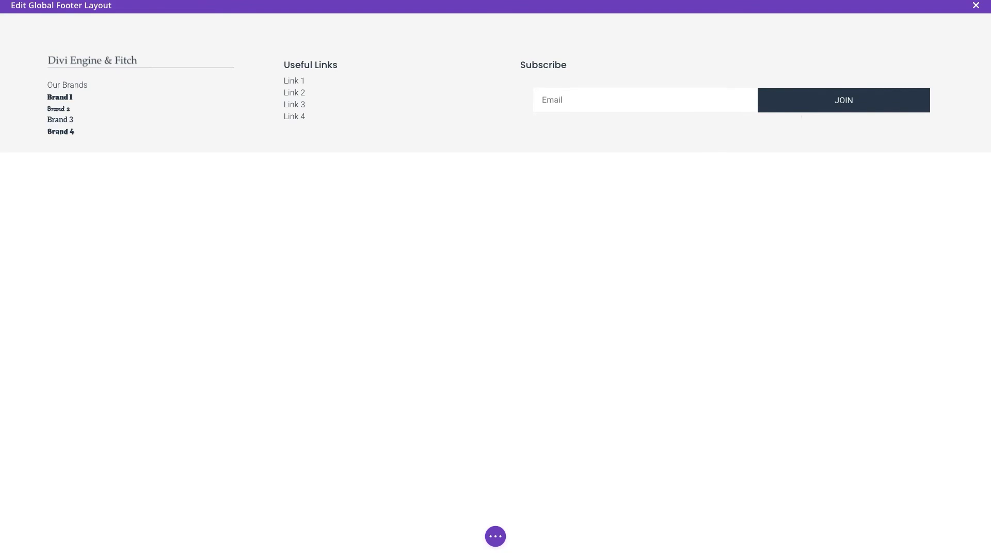
Examine the email service providers offered for the optin form, and reload the live page to check the footer
left_click(715, 82)
left_click(466, 179)
scroll(466, 179, "down", 6)
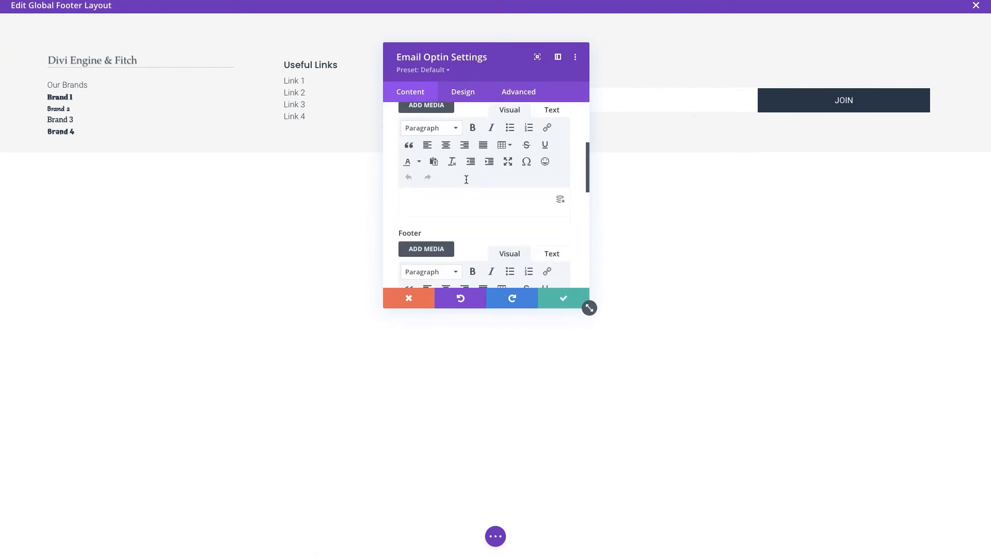
scroll(465, 179, "down", 1)
left_click(418, 93)
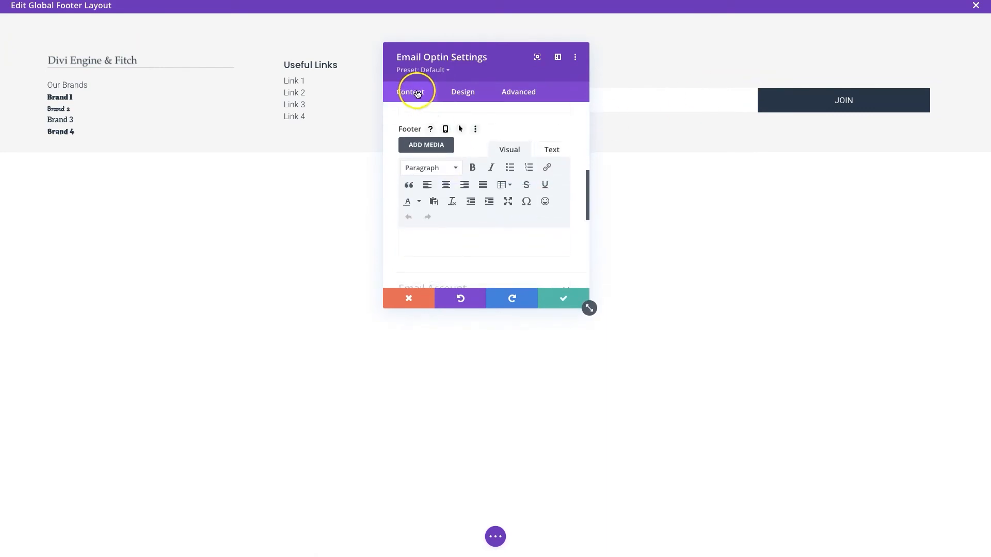
scroll(442, 215, "down", 5)
scroll(442, 215, "up", 2)
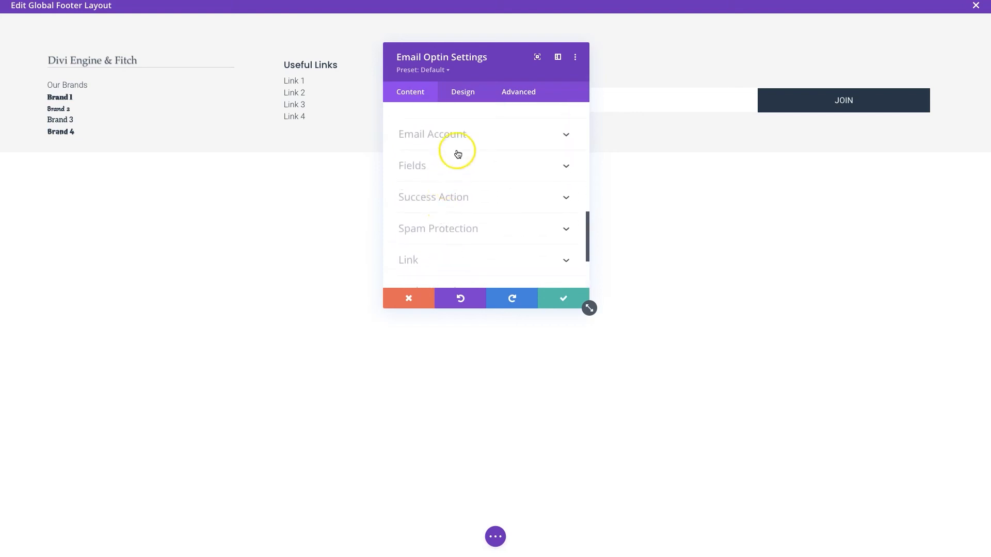
left_click(461, 147)
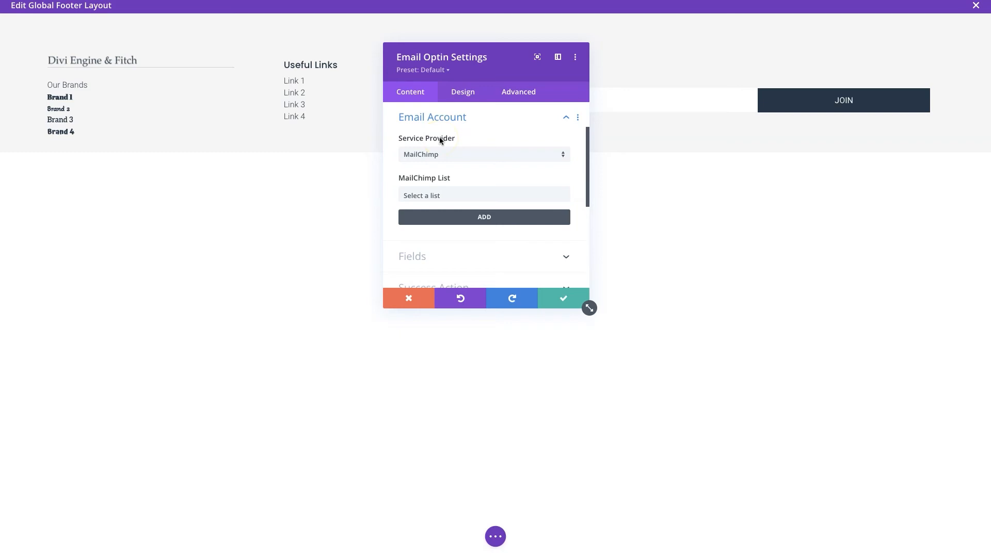
left_click(439, 156)
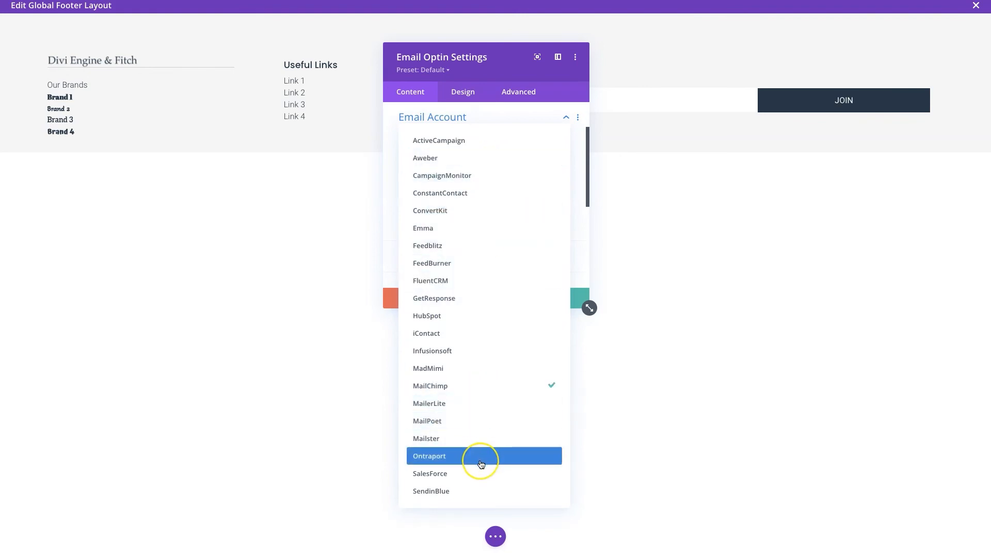
left_click(389, 110)
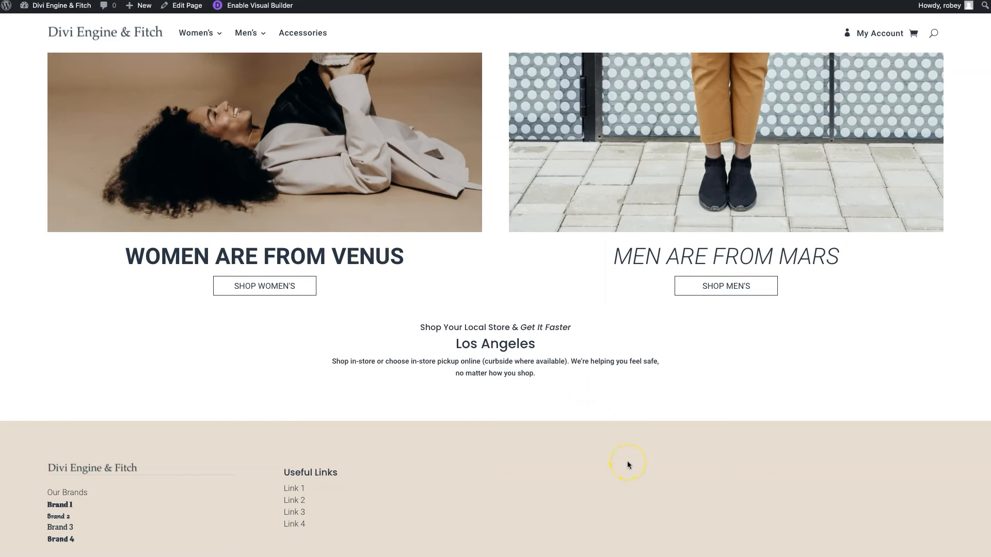
key("super+r")
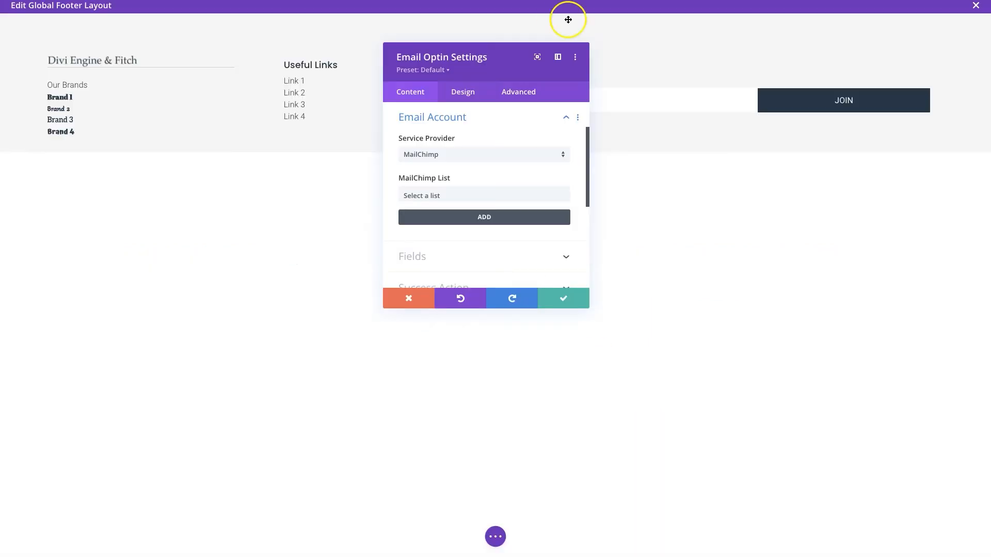
left_click(561, 297)
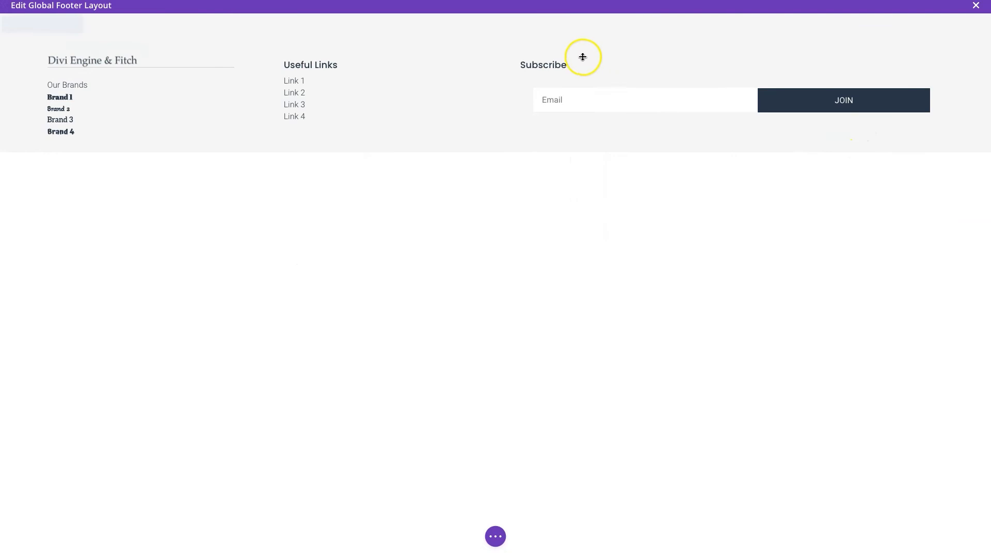
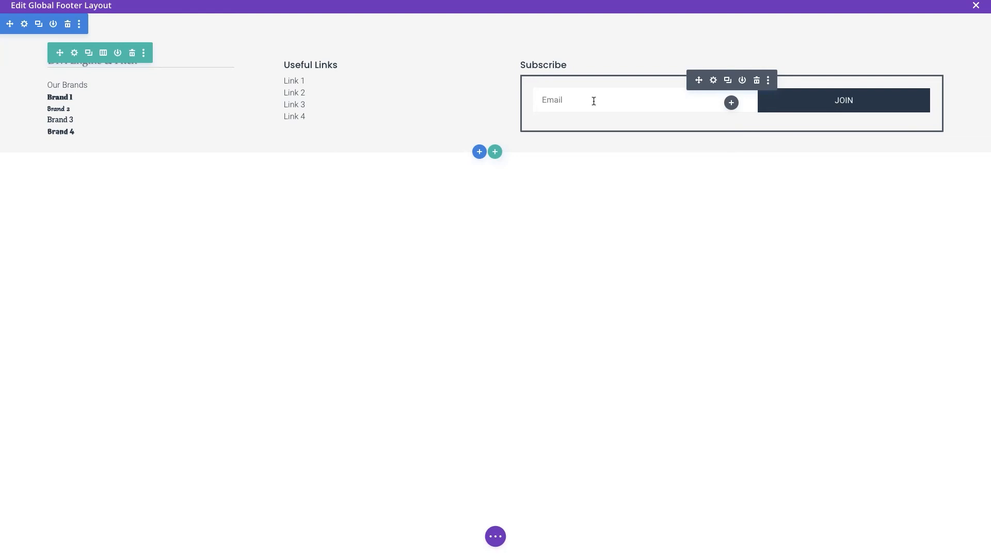
Add a Social Media Follow module below the email optin form
left_click(732, 104)
type("social")
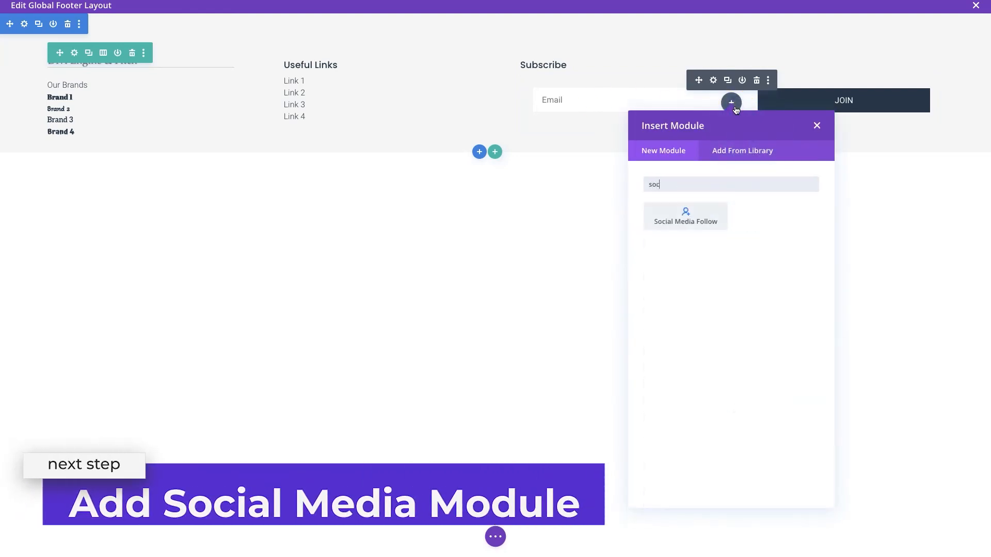
left_click(685, 213)
left_click_drag(463, 51, 276, 94)
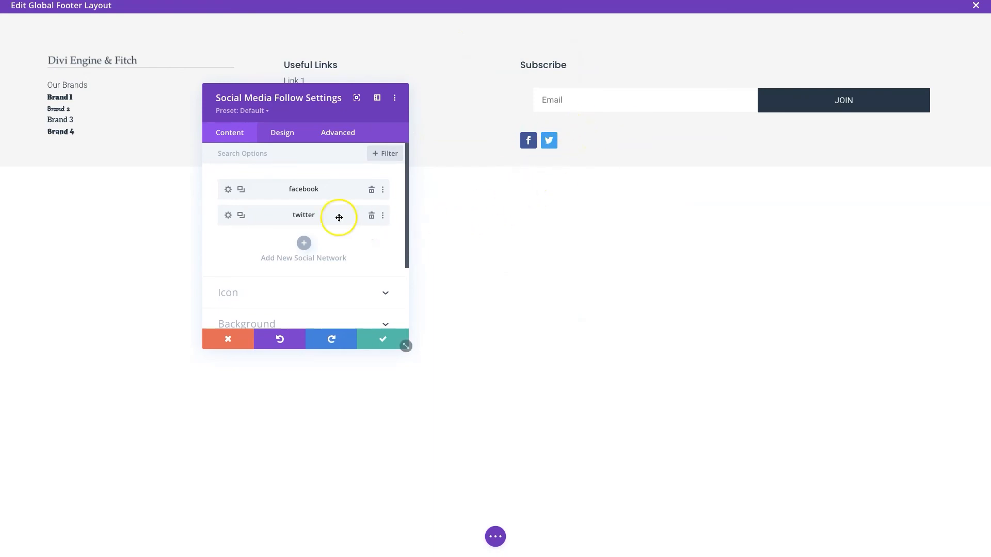
left_click(240, 215)
left_click(240, 215)
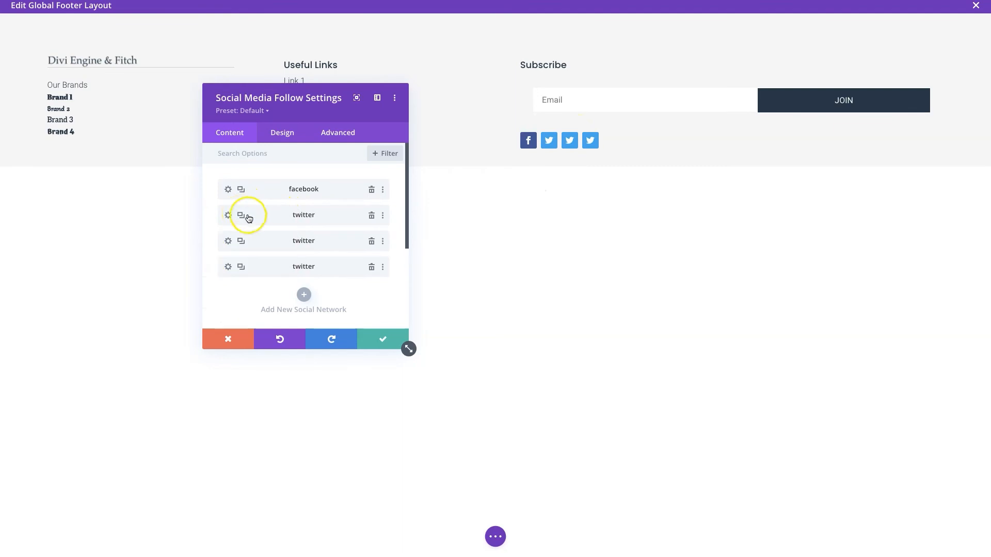
left_click(371, 268)
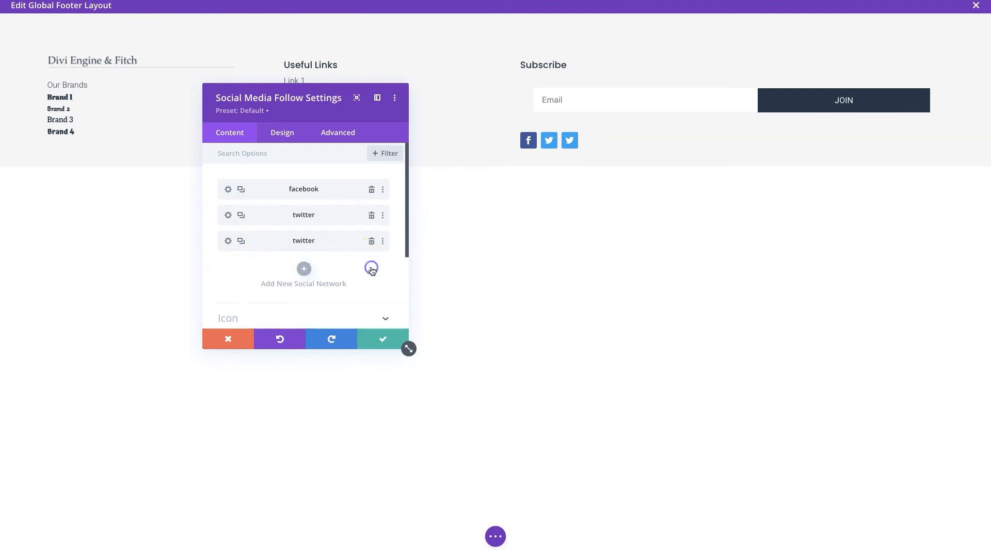
left_click(372, 247)
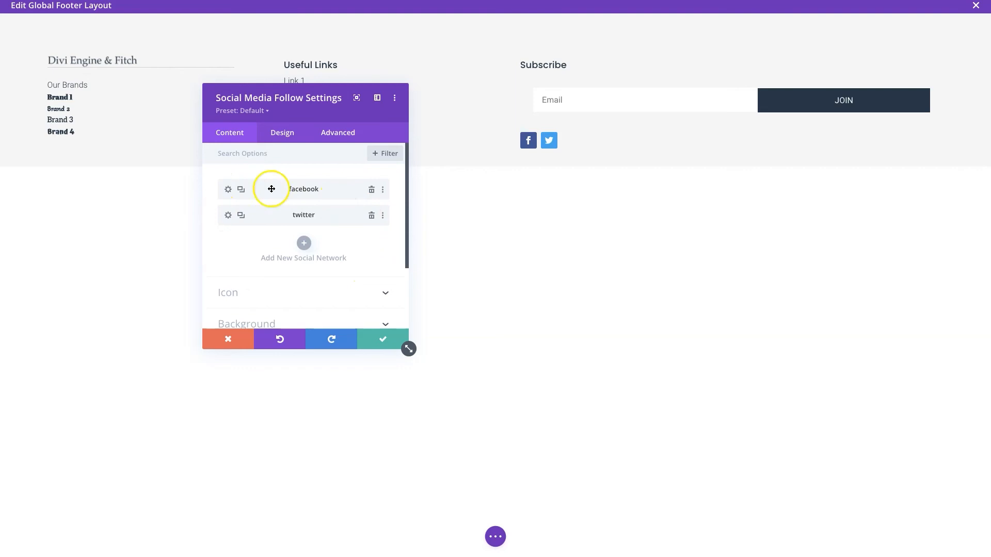
Delete the Twitter network from the Social Media Follow module and set the Facebook icon color to the dark navy swatch
left_click(371, 215)
left_click(228, 190)
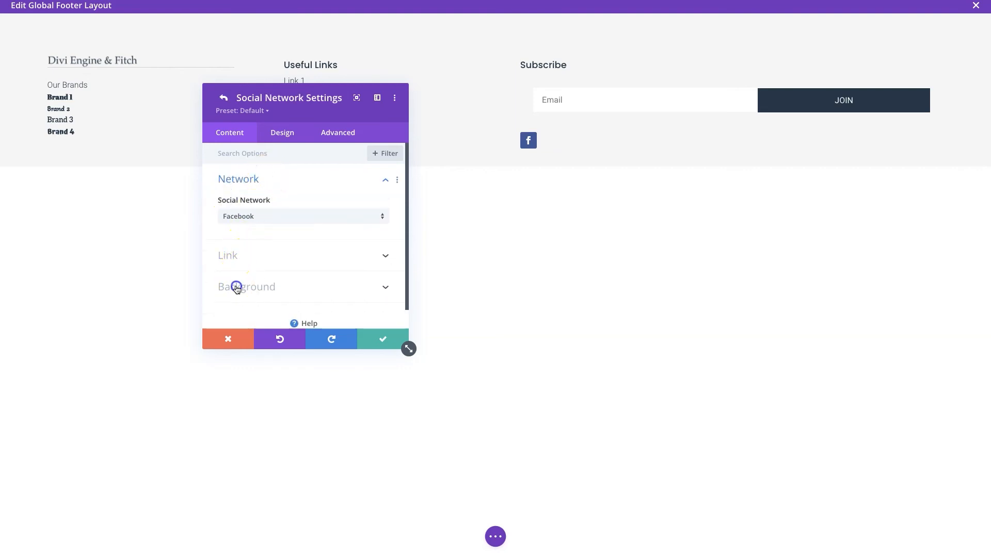
left_click(279, 132)
left_click(239, 180)
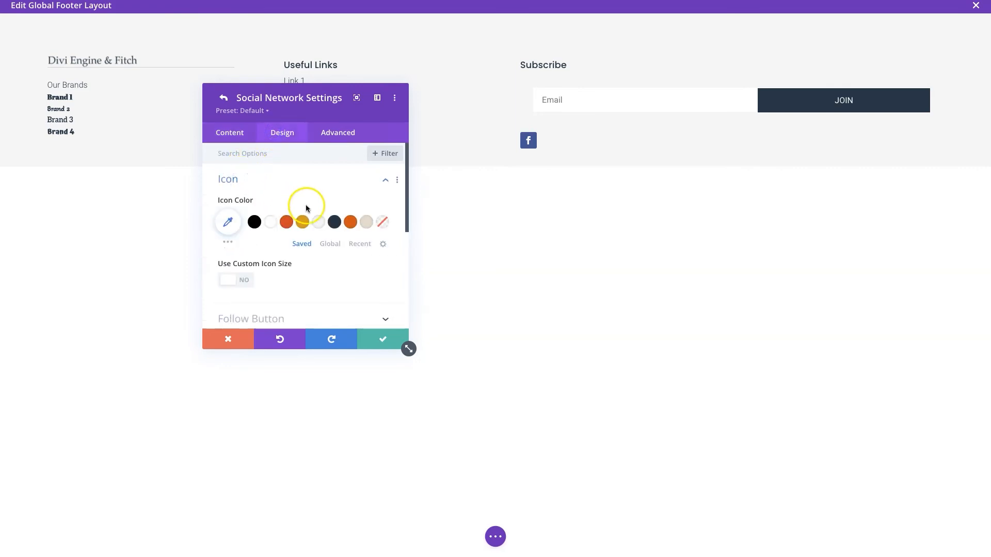
left_click(333, 222)
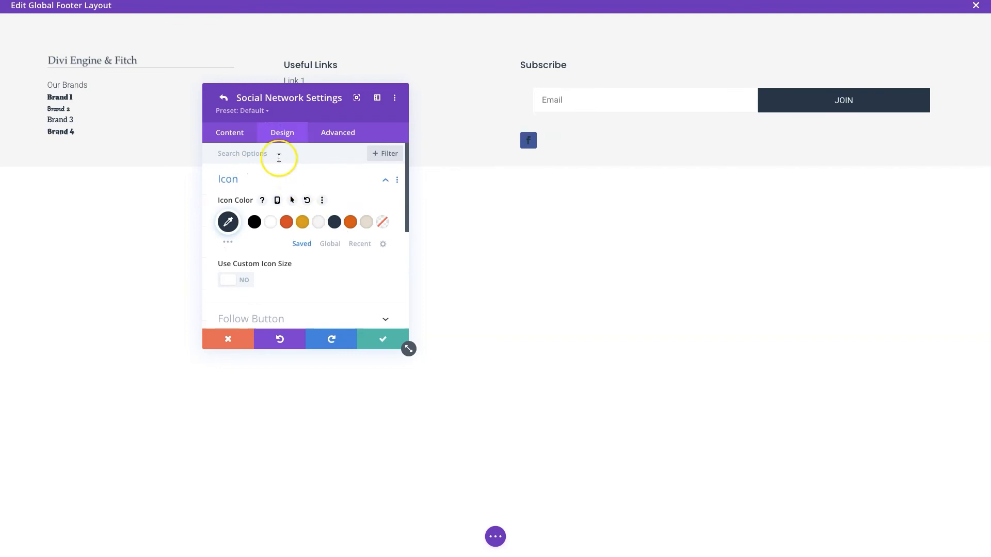
Remove the Facebook icon's background color and check its account link and design options
left_click(230, 133)
left_click(256, 239)
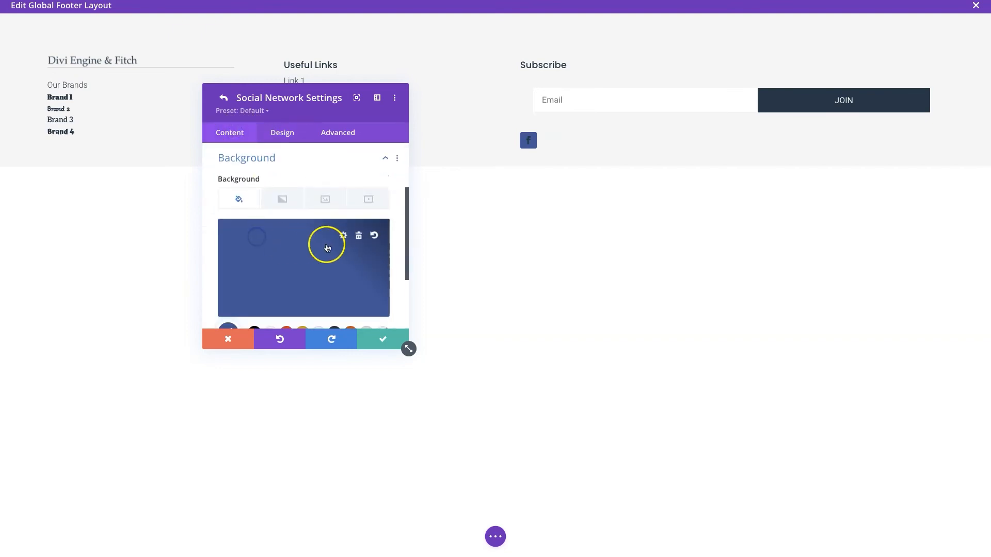
left_click(361, 236)
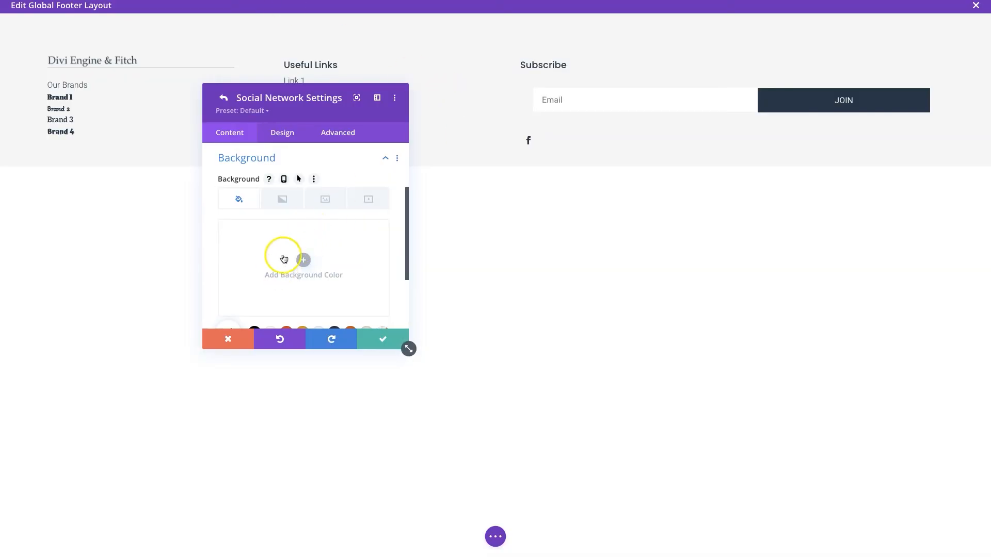
left_click(286, 255)
scroll(274, 248, "up", 5)
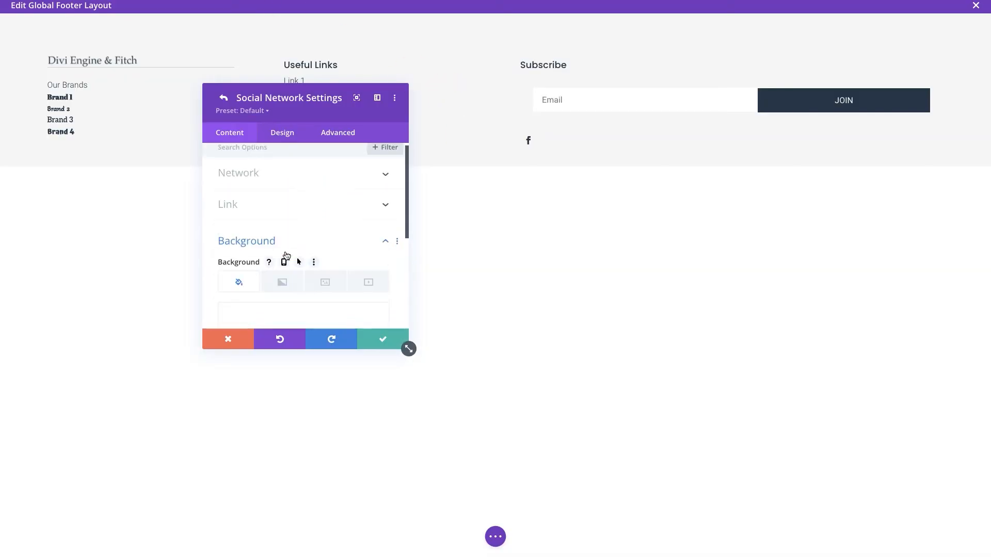
left_click(255, 211)
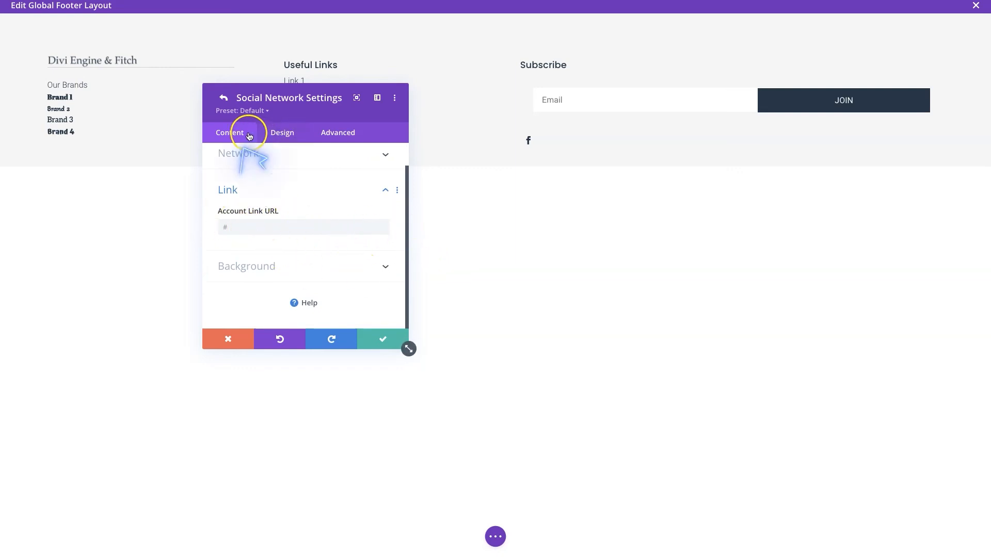
left_click(281, 136)
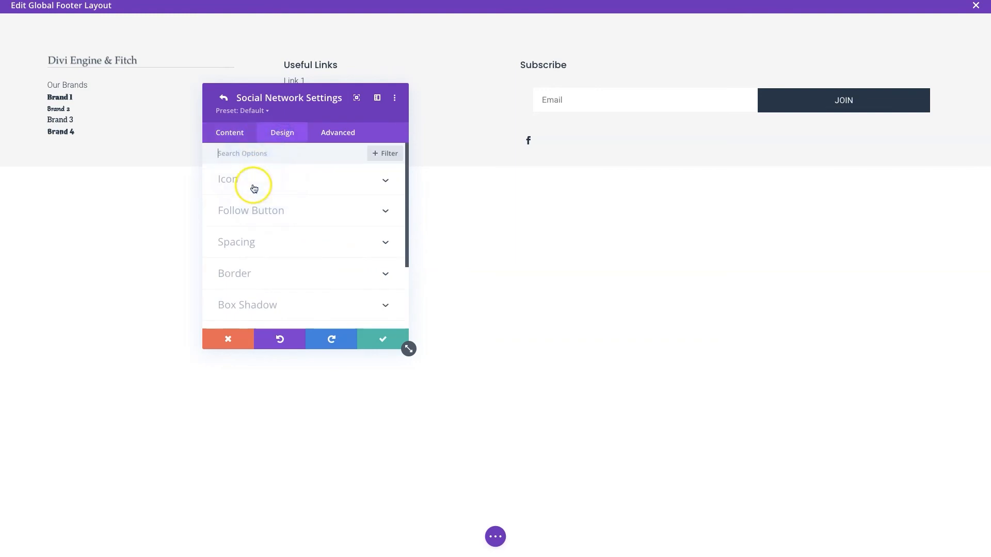
left_click(233, 141)
left_click(221, 98)
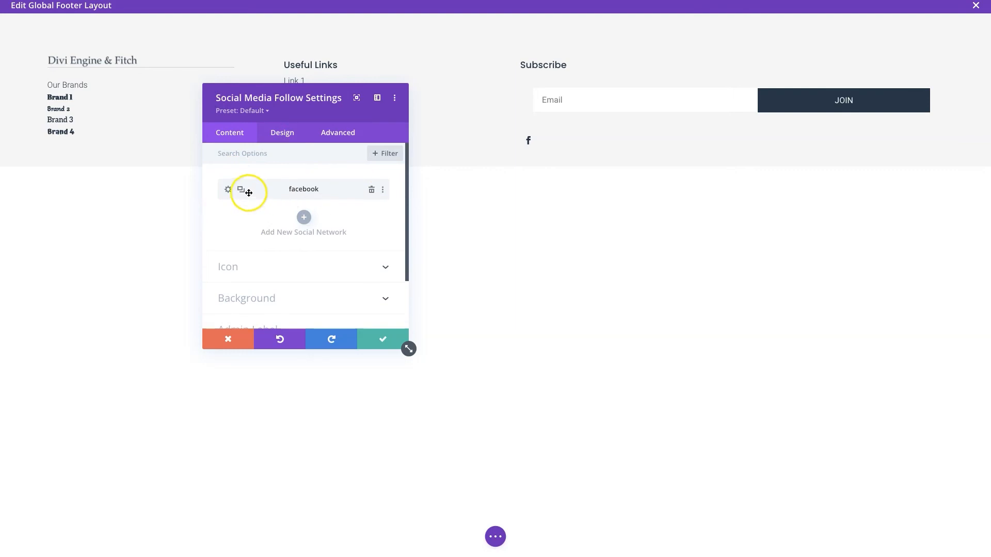
Duplicate the Facebook network four times so the module holds five icons
left_click(241, 189)
left_click(241, 190)
left_click(241, 190)
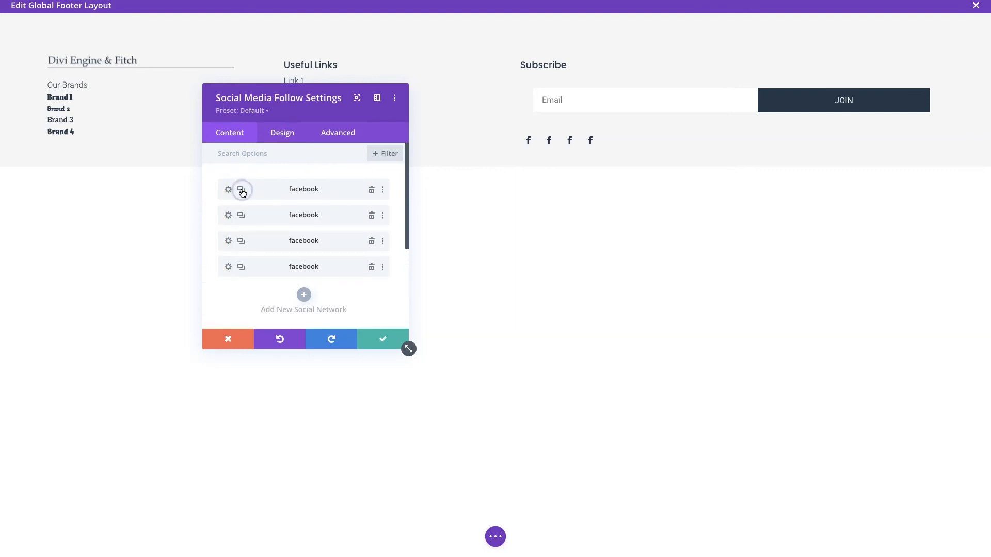
left_click(241, 190)
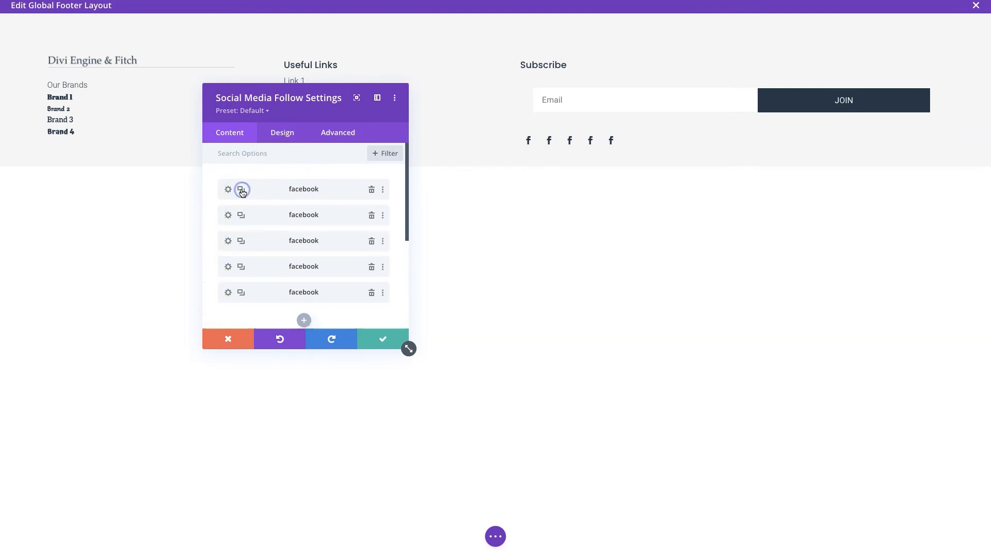
Change the second social network to Twitter and the third to Instagram
left_click(231, 217)
left_click(270, 217)
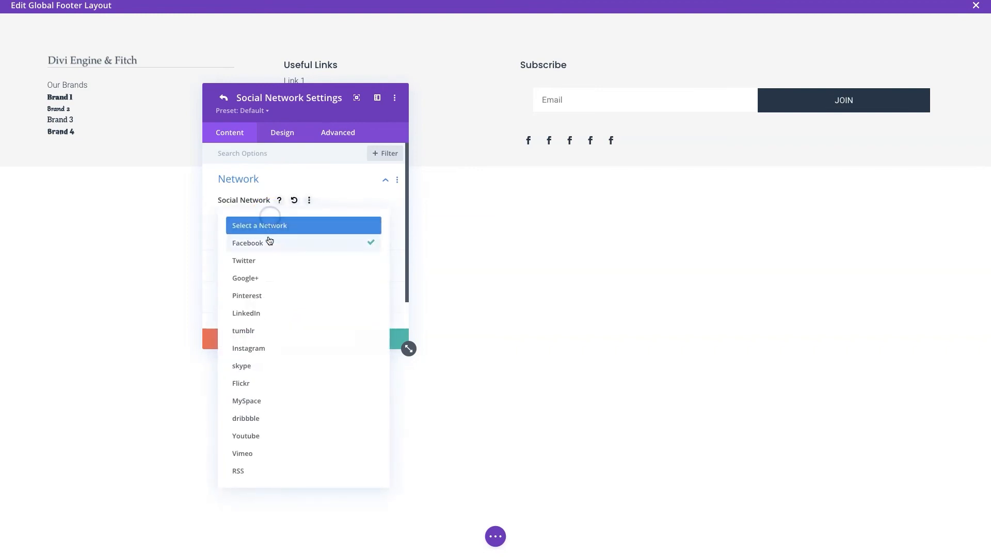
left_click(266, 257)
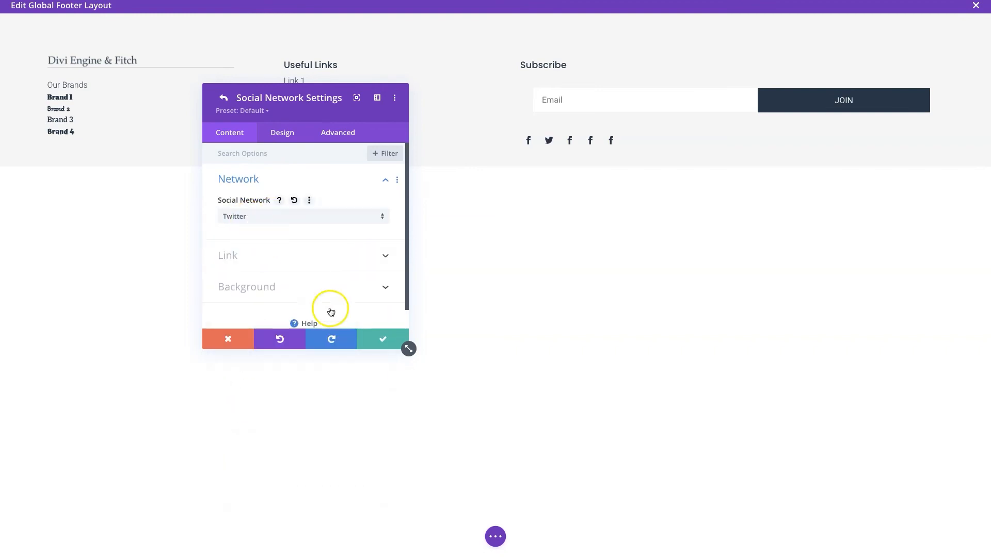
left_click(224, 98)
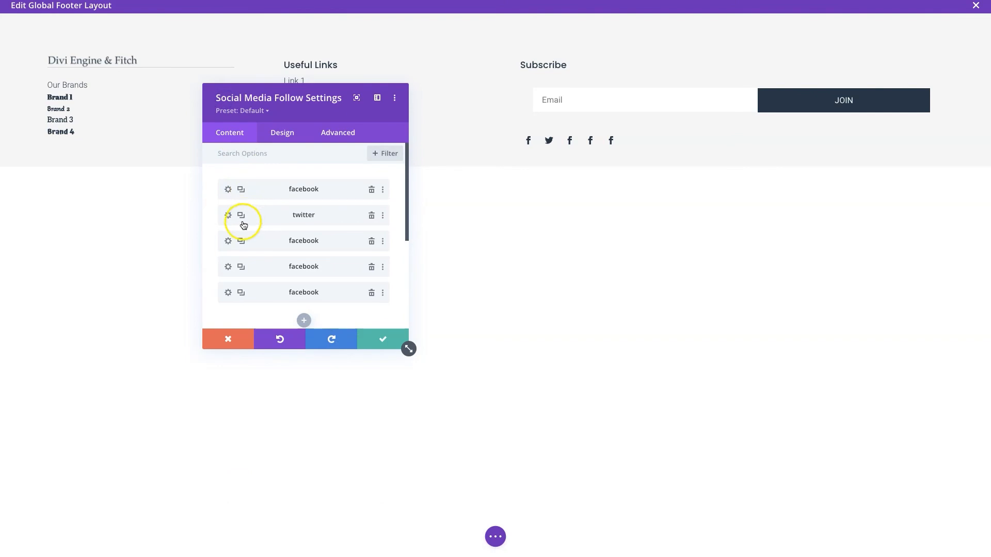
left_click(229, 241)
left_click(261, 217)
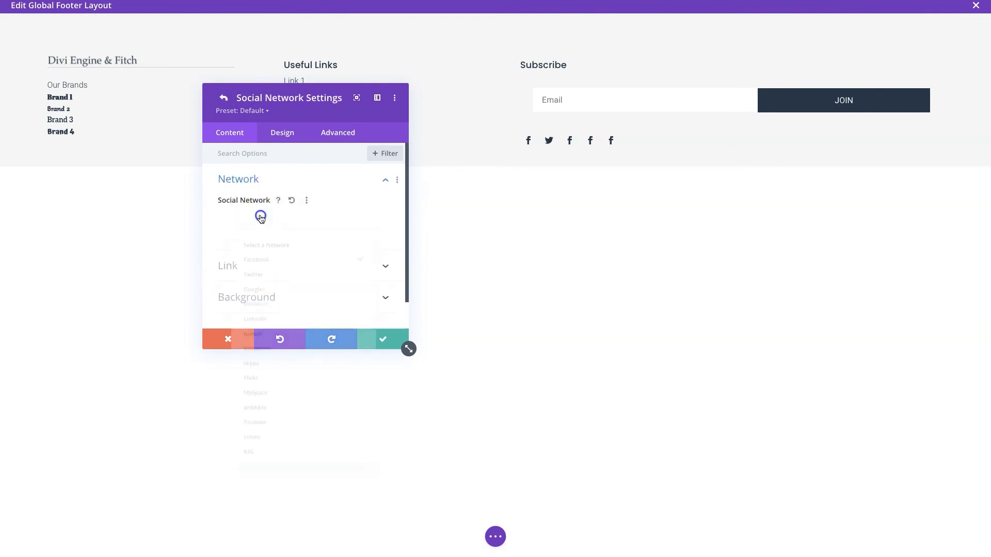
left_click(253, 347)
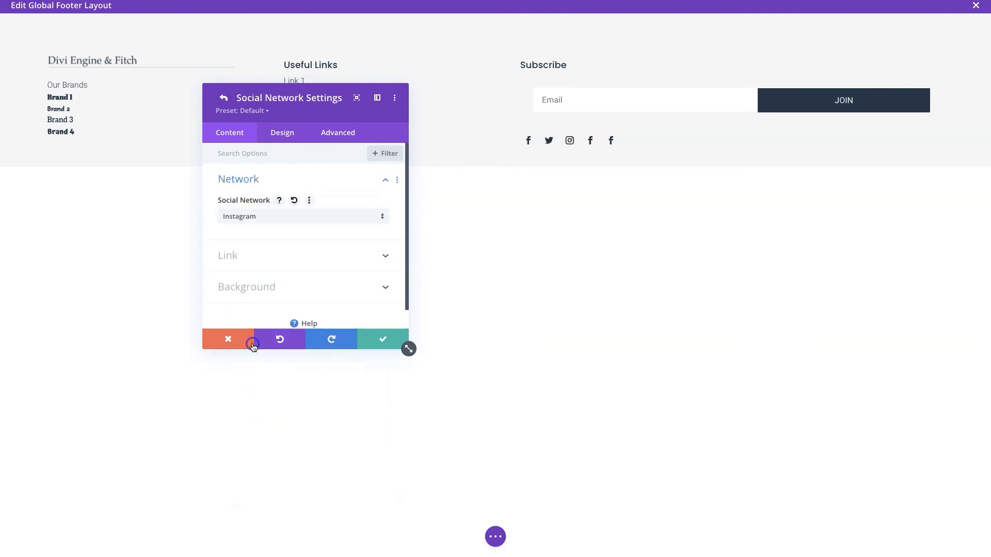
left_click(217, 99)
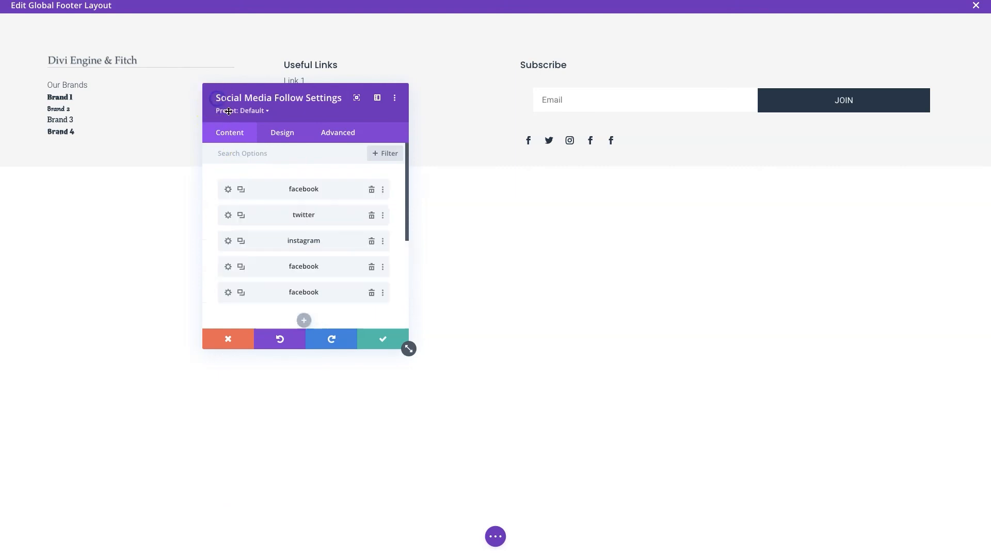
Change the fourth social network to MySpace and the fifth to Youtube
left_click(225, 267)
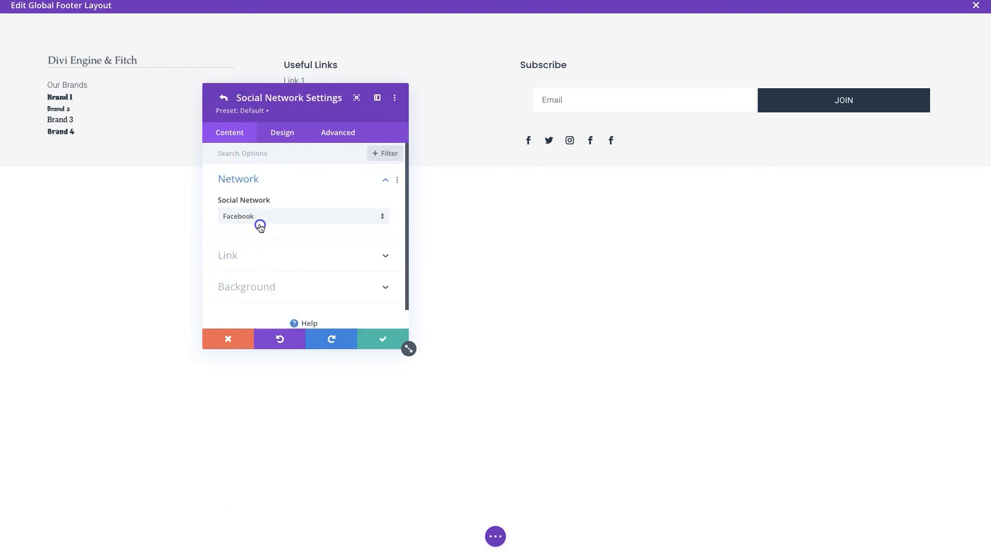
left_click(258, 219)
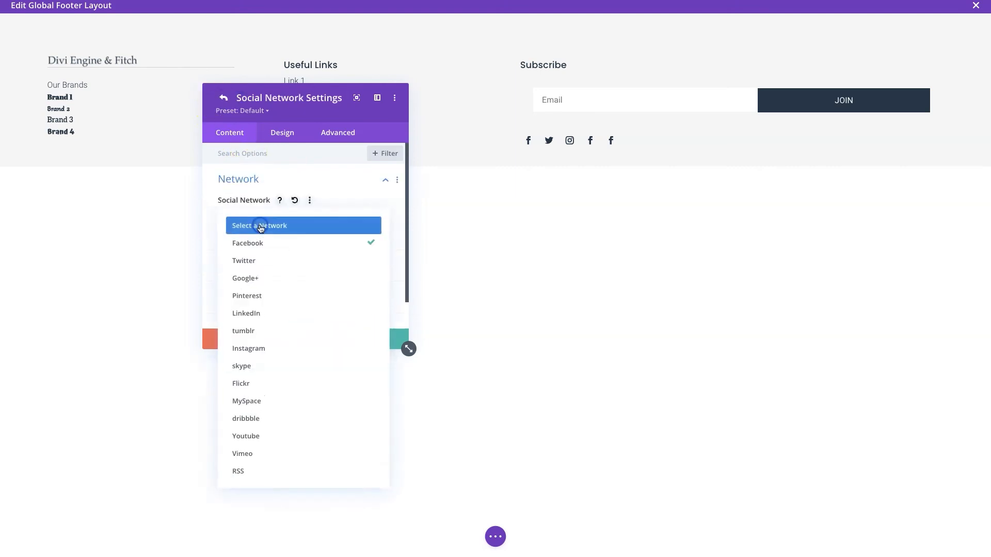
left_click(268, 398)
left_click(219, 99)
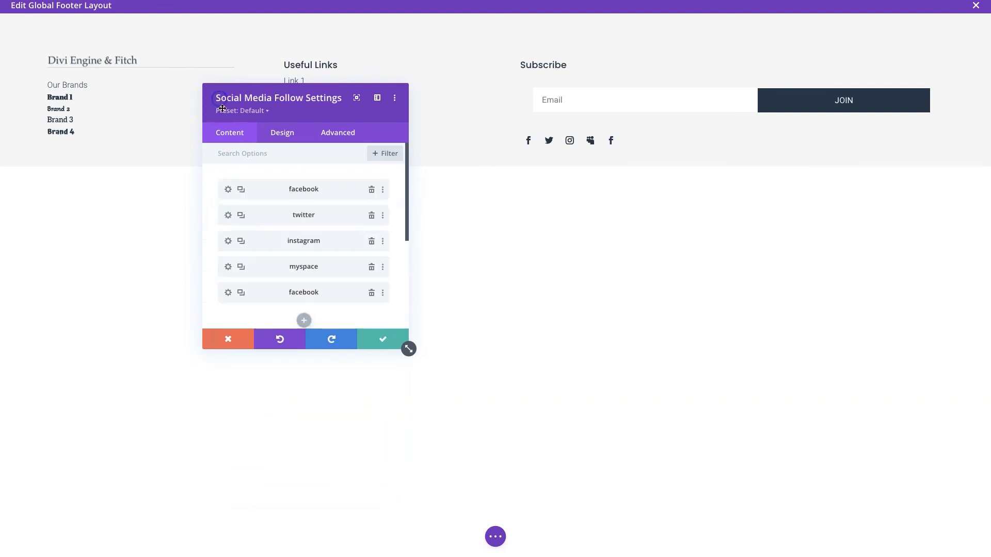
left_click(227, 292)
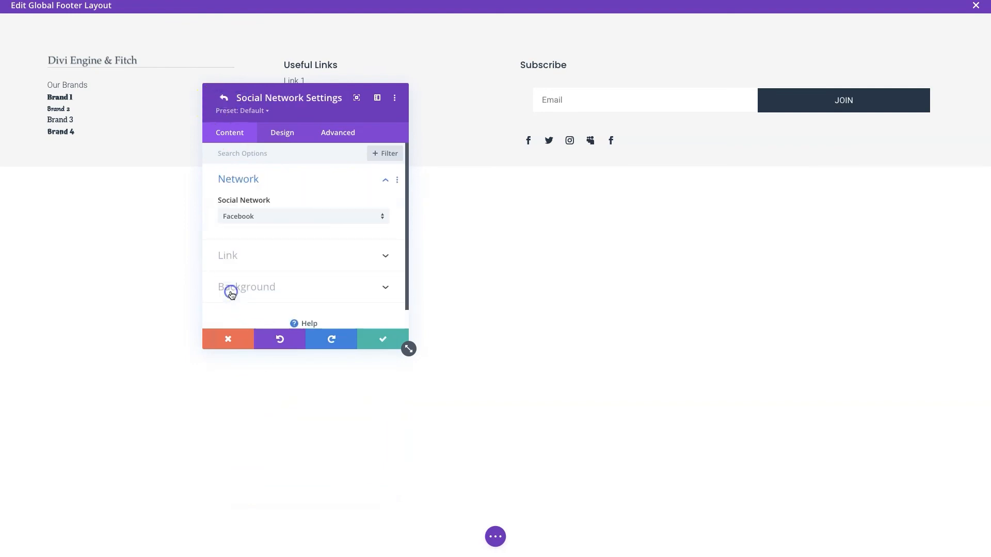
left_click(276, 216)
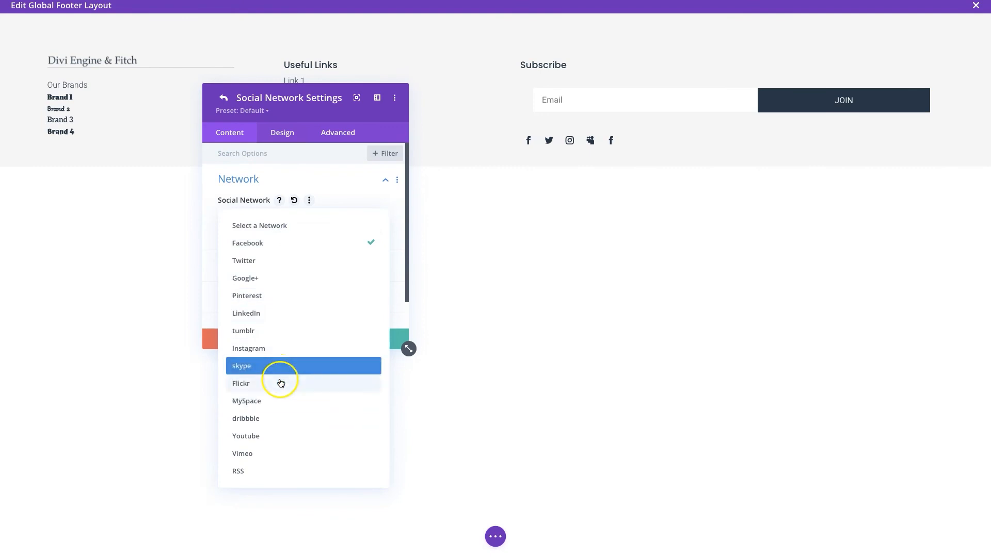
left_click(269, 437)
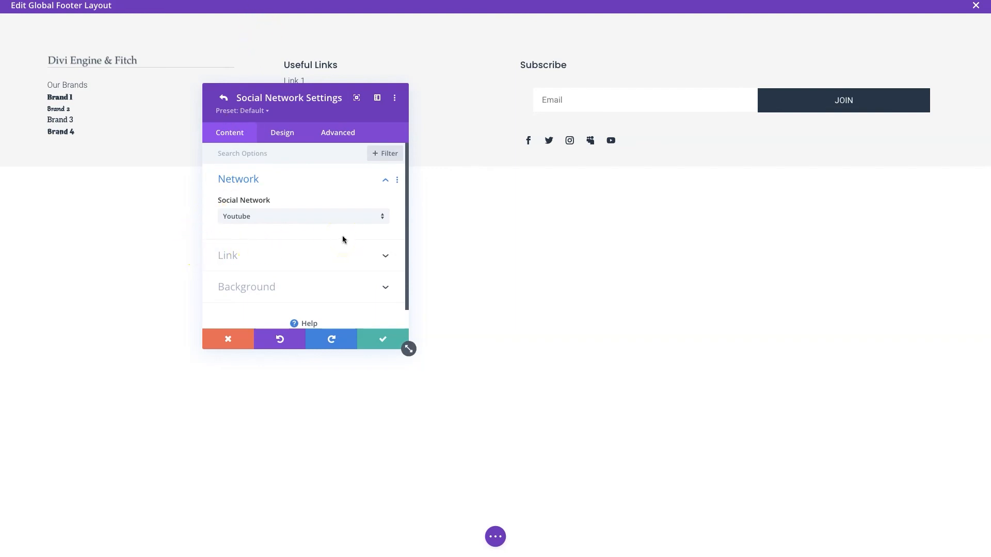
Add the Snippet 13 "Width: 20%;" custom CSS to the Facebook network's main element
left_click(343, 133)
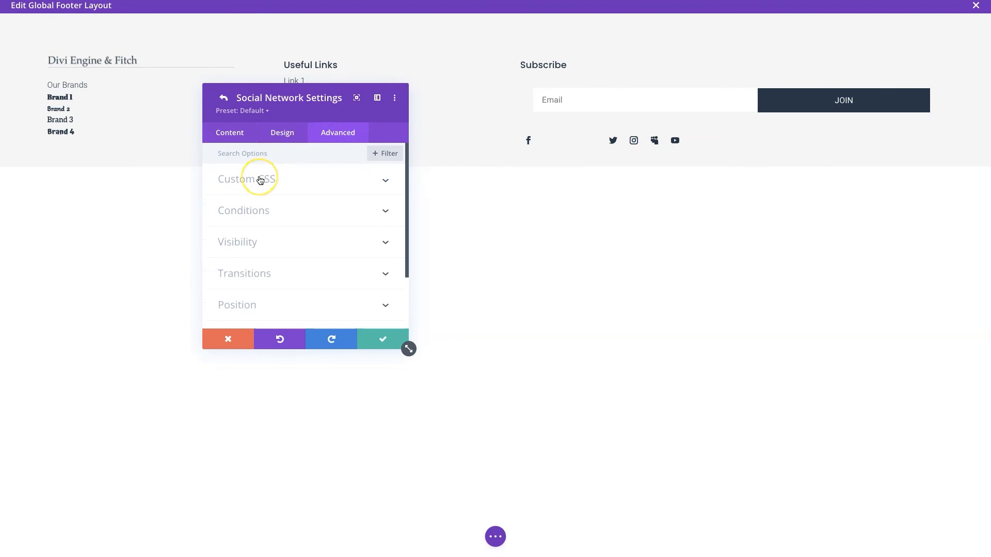
left_click(261, 179)
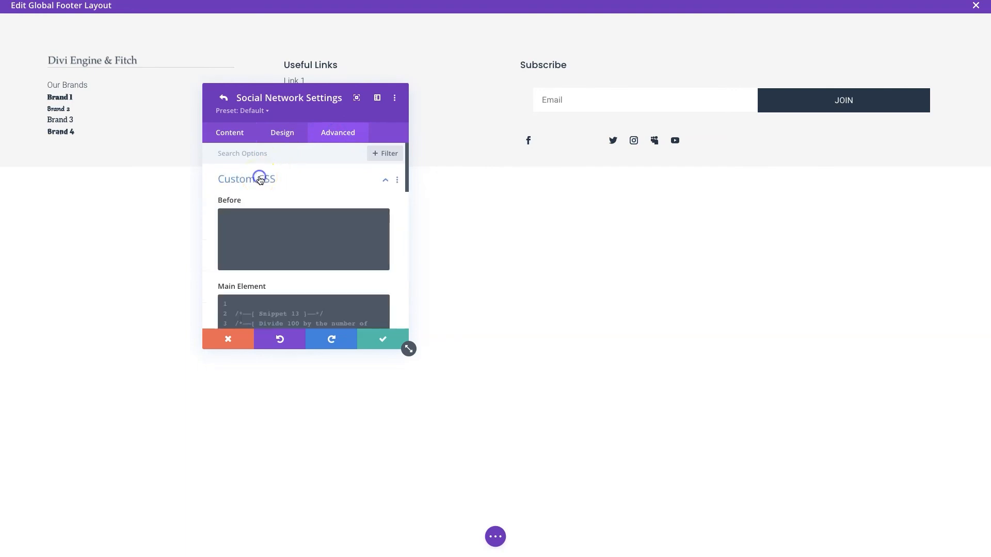
scroll(254, 286, "down", 2)
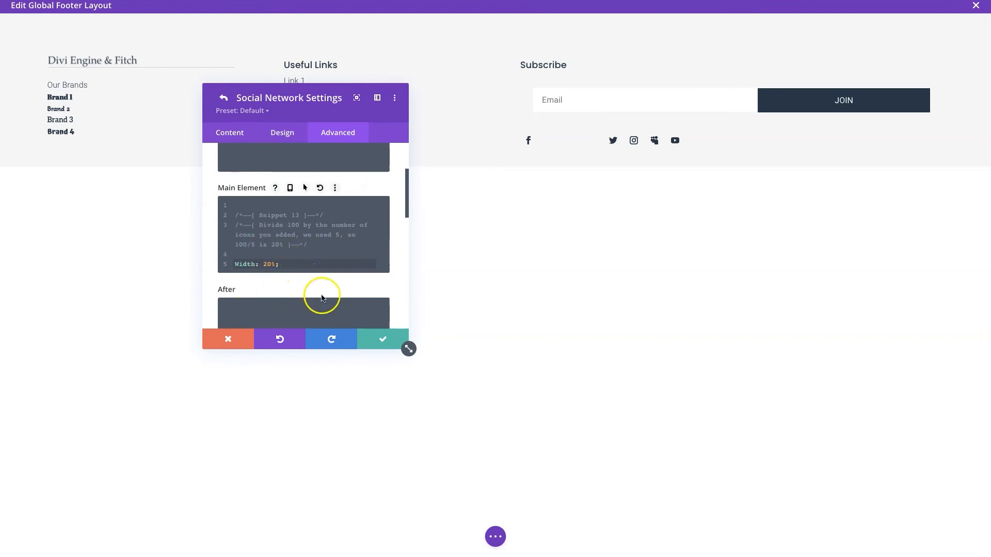
left_click(223, 97)
Paste the Snippet 13 width CSS into the Twitter network's main element custom CSS
left_click(226, 216)
left_click(338, 132)
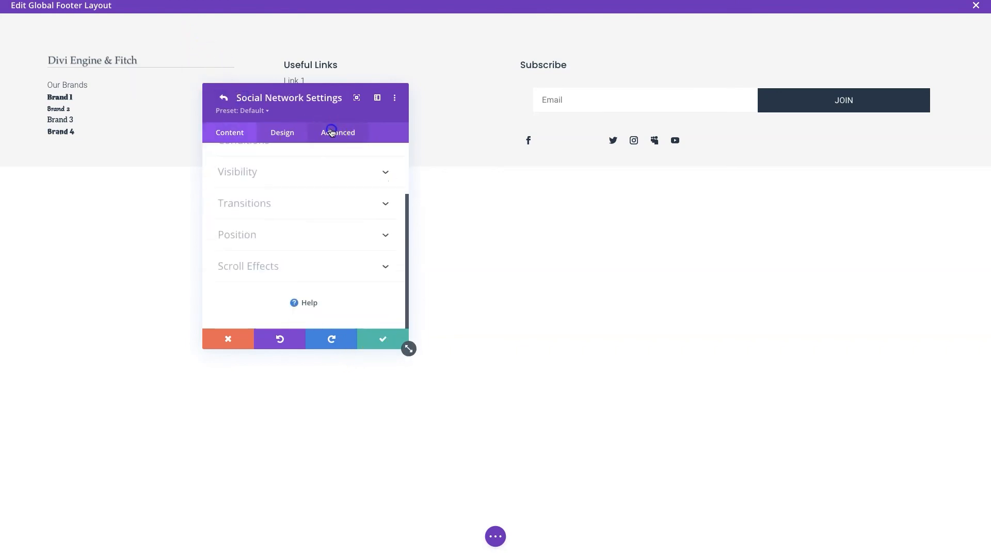
scroll(265, 183, "up", 2)
left_click(264, 183)
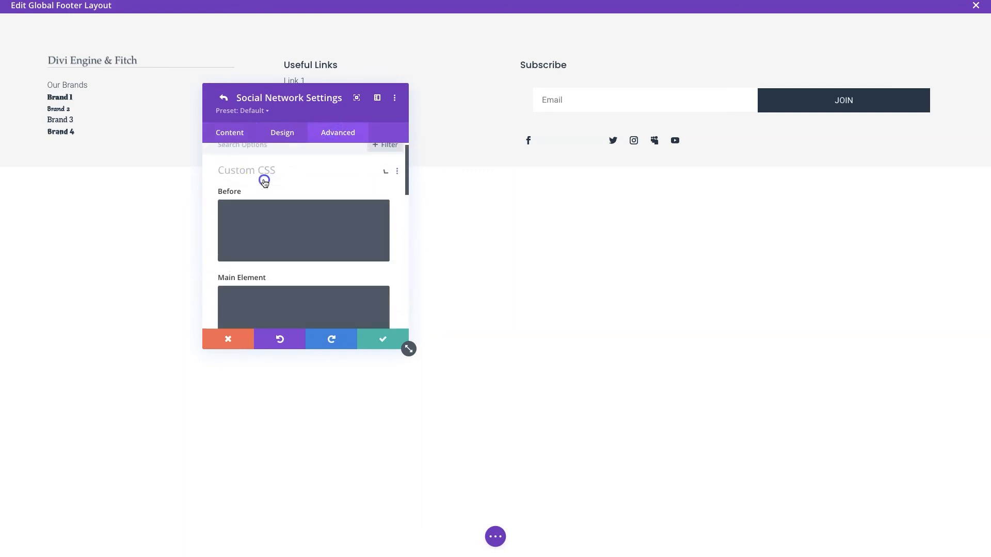
left_click(246, 307)
key("ctrl+v")
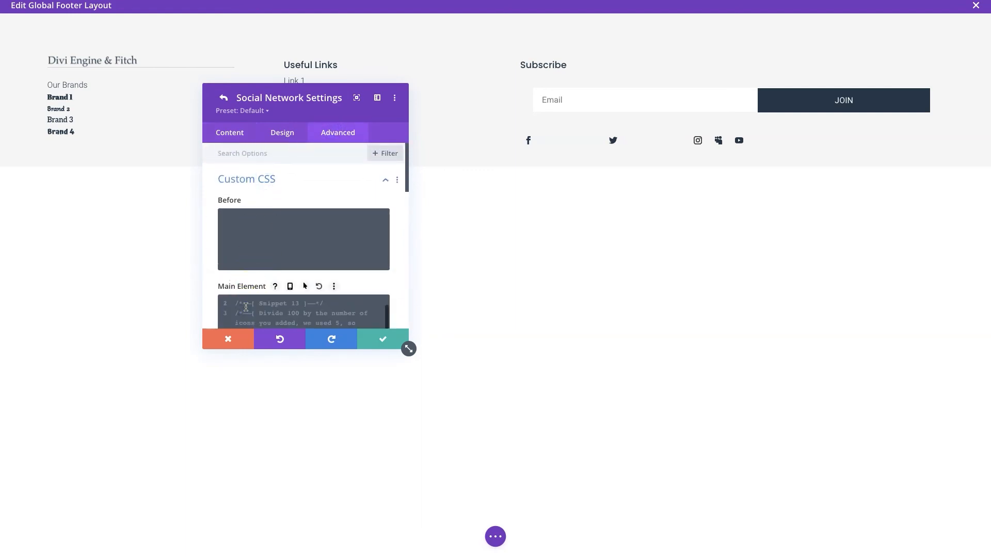
left_click(223, 97)
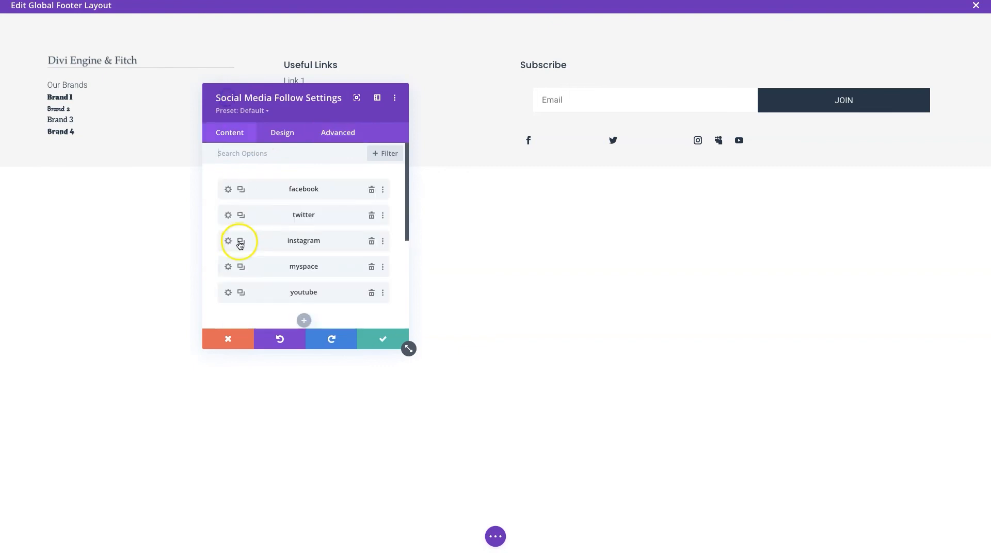
Paste the Snippet 13 width CSS into the Instagram network's main element custom CSS
left_click(230, 206)
left_click(342, 132)
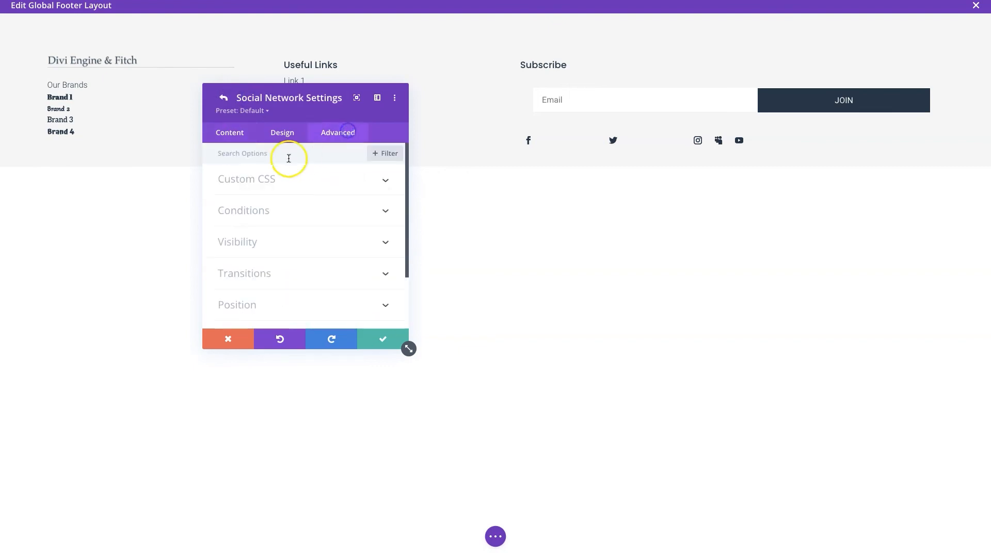
left_click(258, 178)
left_click(243, 313)
key("ctrl+v")
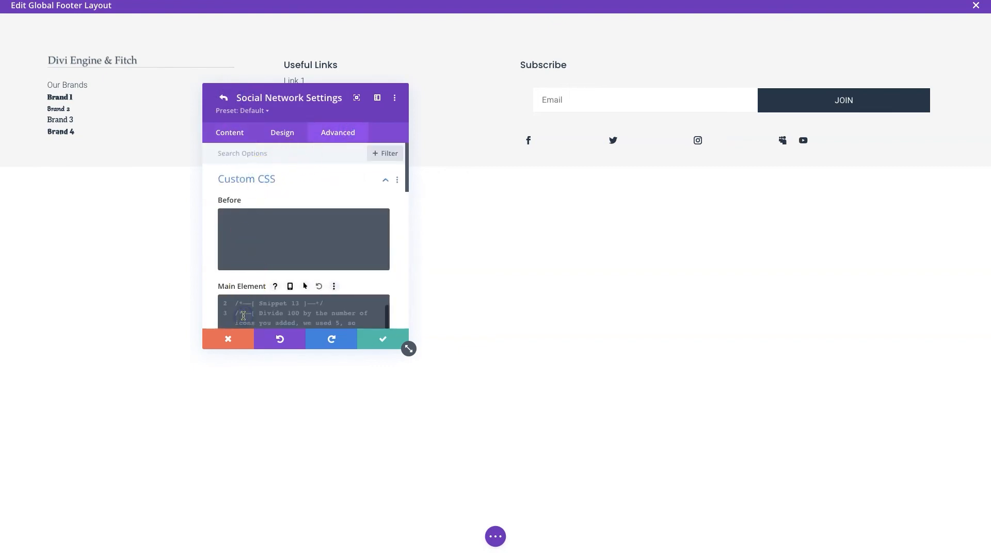
left_click(223, 98)
Paste the Snippet 13 width CSS into the MySpace network's main element custom CSS
scroll(248, 186, "down", 2)
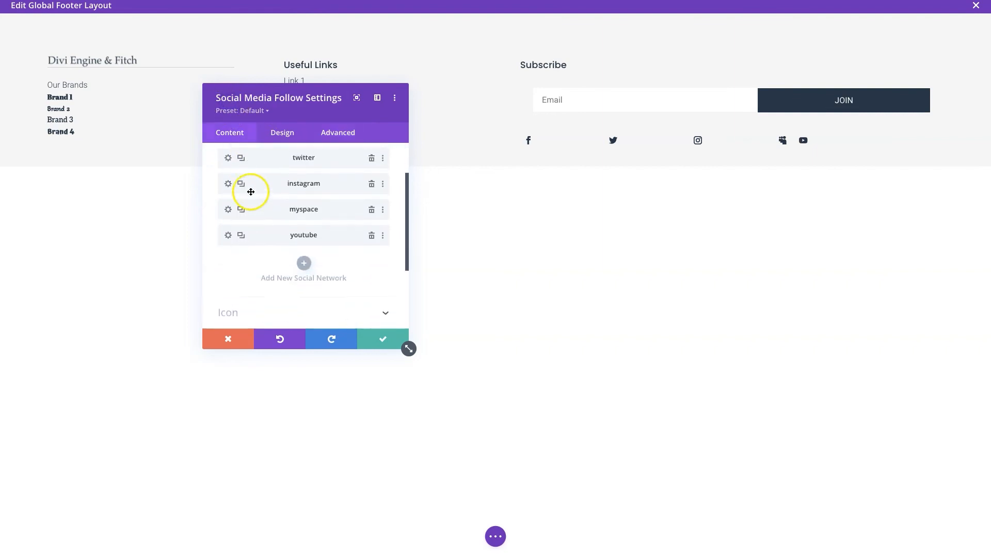
left_click(230, 205)
left_click(340, 133)
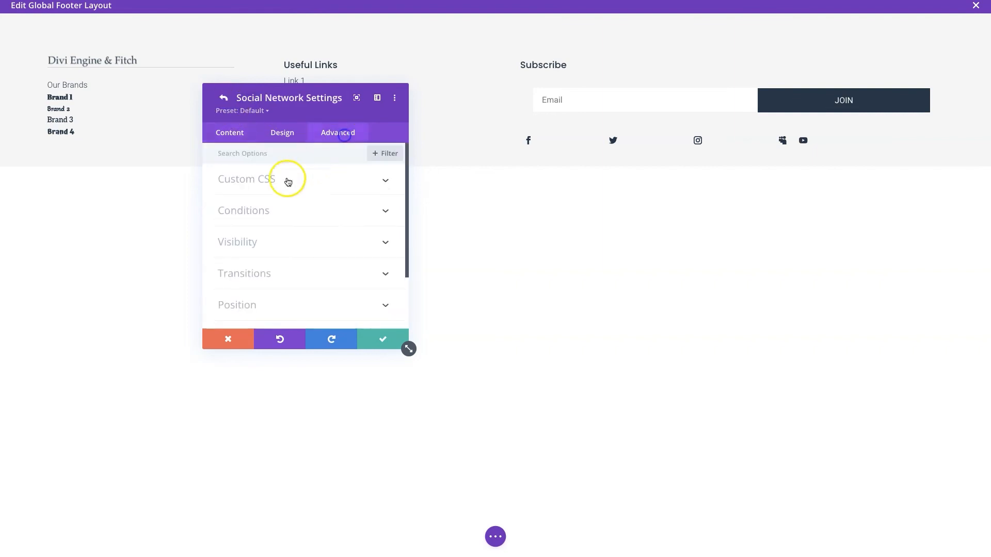
left_click(264, 186)
left_click(255, 305)
key("ctrl+v")
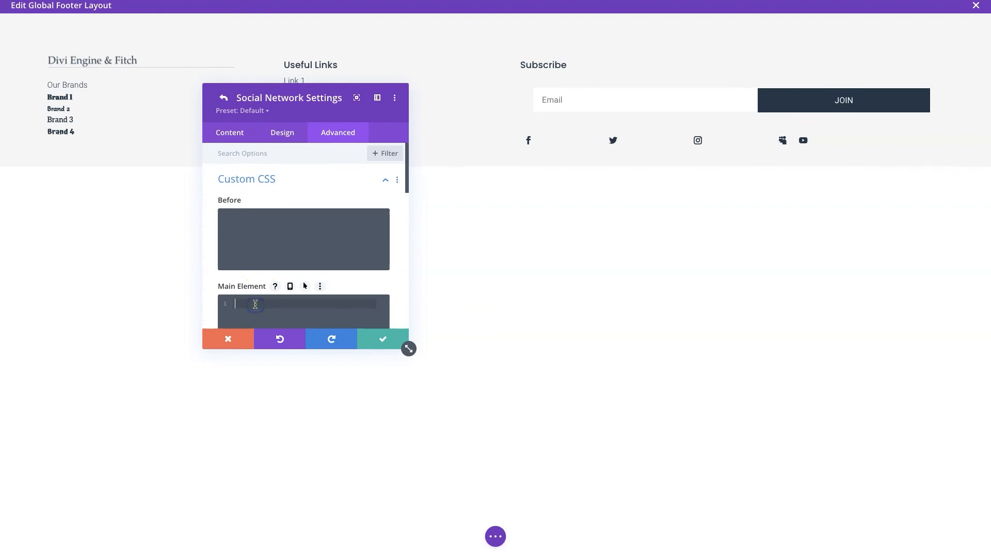
Paste the Snippet 13 width CSS into the YouTube network's main element custom CSS and save the Social Media Follow module
left_click(223, 97)
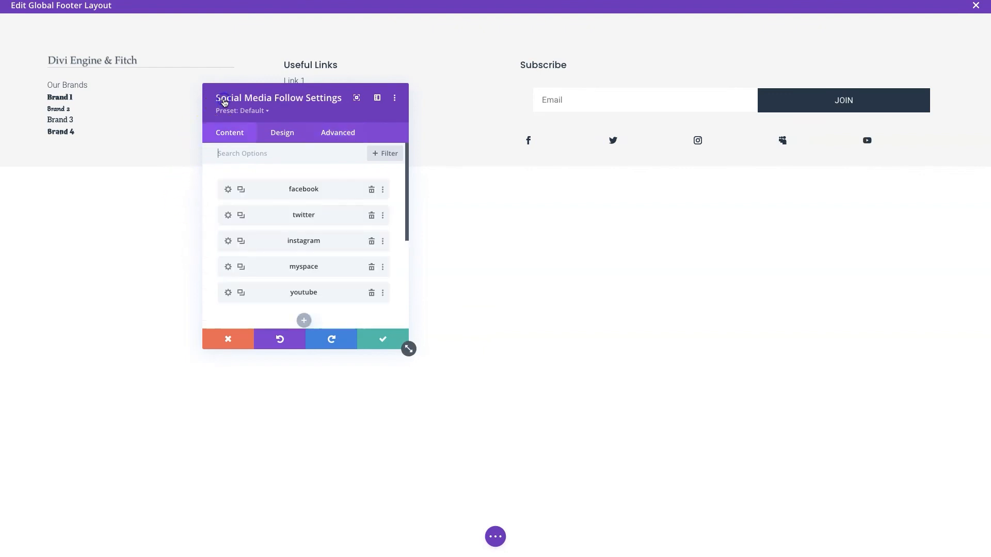
left_click(229, 293)
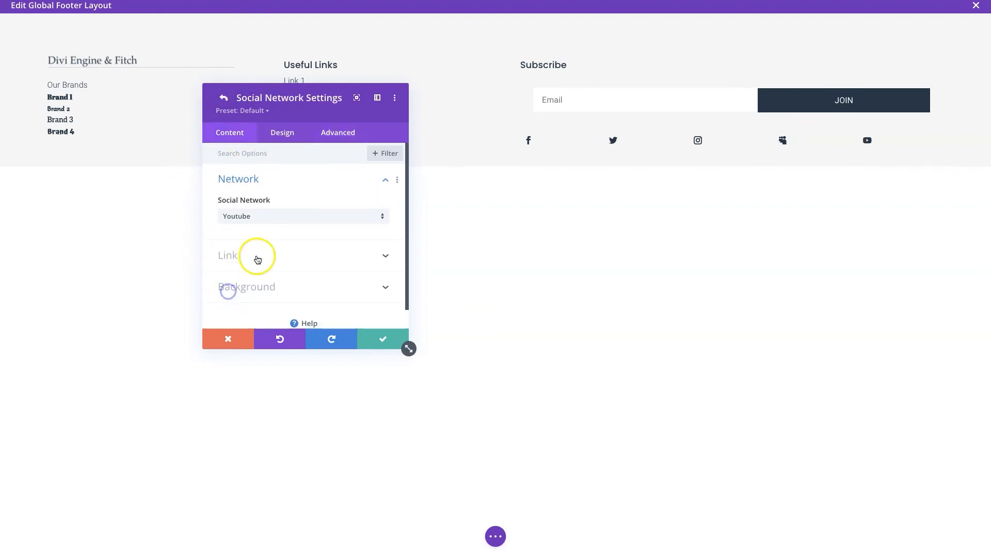
left_click(330, 133)
left_click(271, 181)
left_click(239, 307)
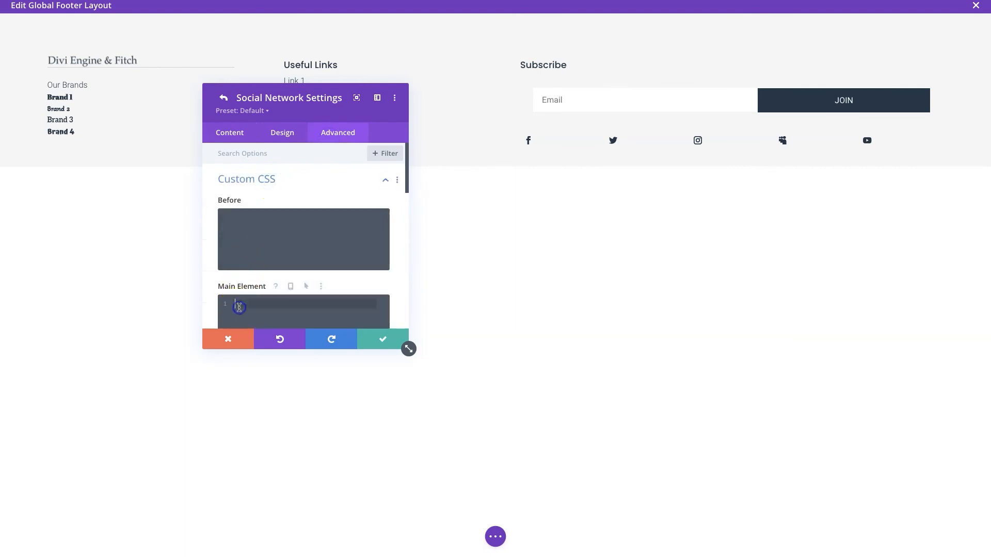
key("ctrl+v")
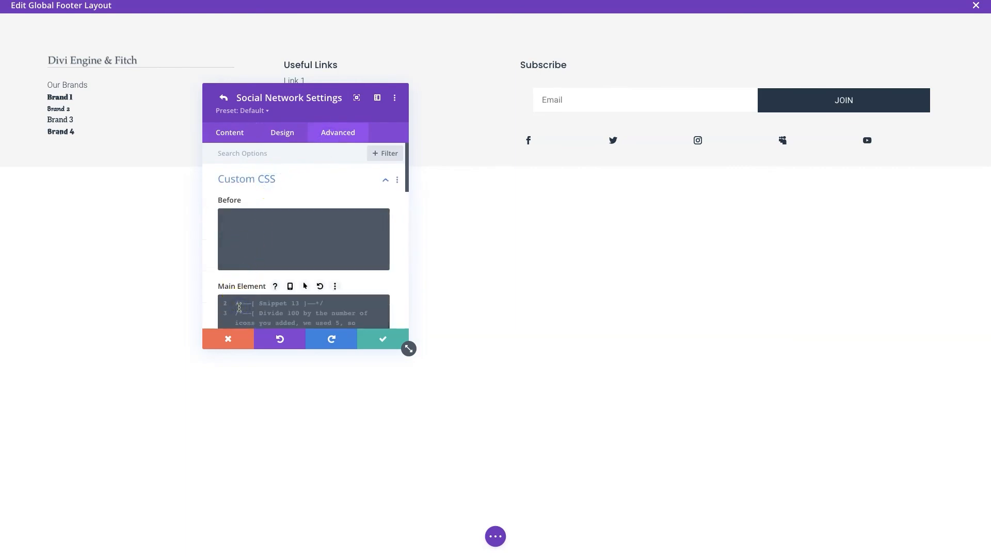
scroll(267, 308, "down", 1)
left_click(366, 340)
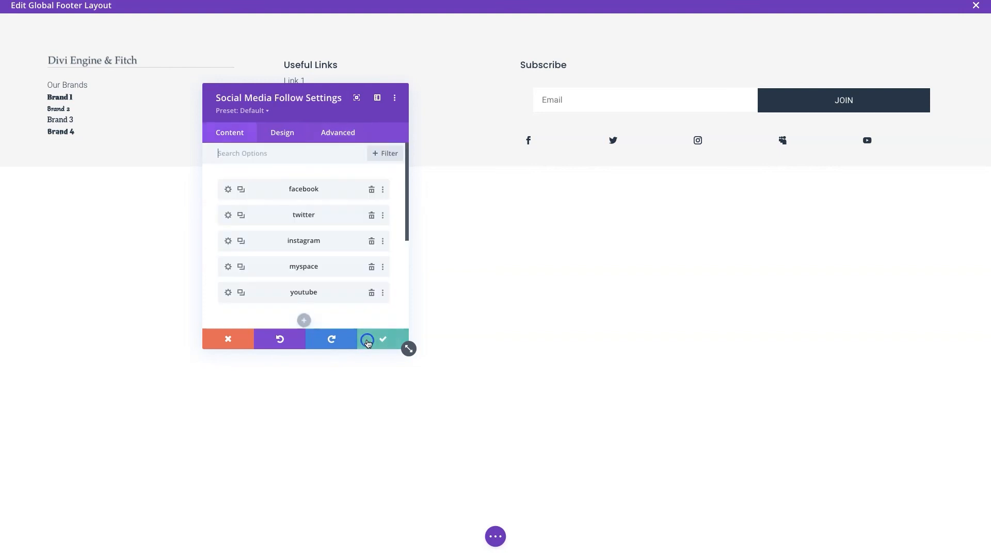
left_click(376, 336)
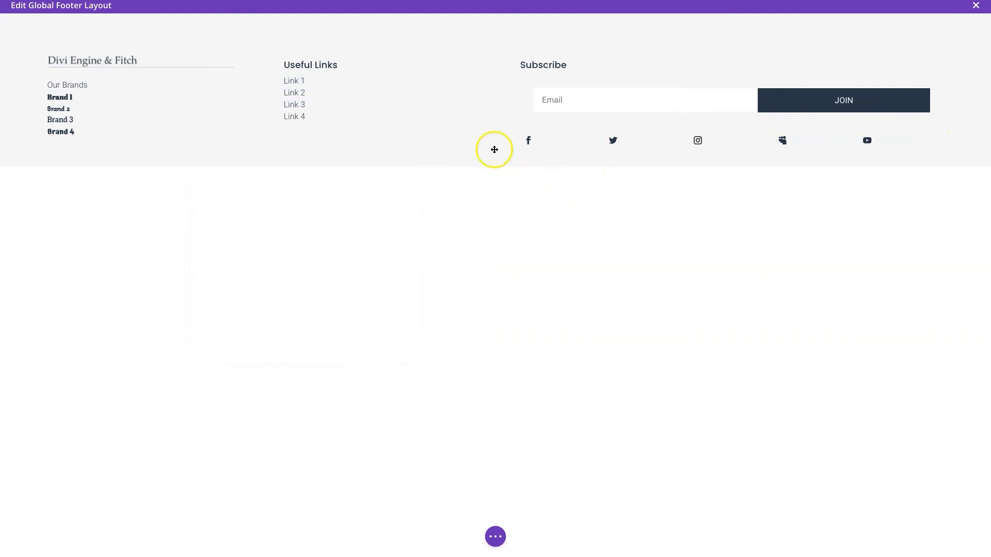
Center the module alignment of the Social Media Follow icons and save the module
mouse_move(647, 141)
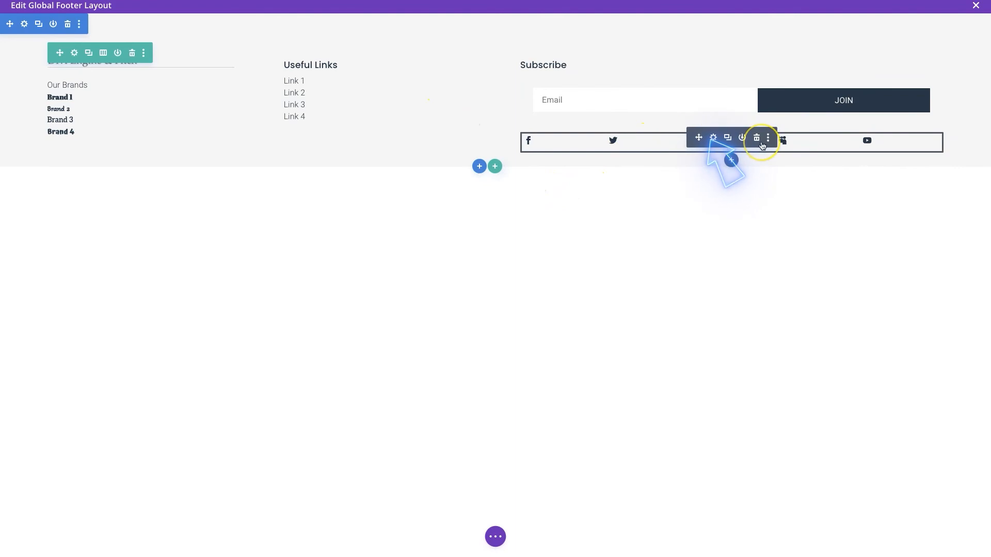
left_click(712, 137)
left_click(283, 134)
left_click(282, 178)
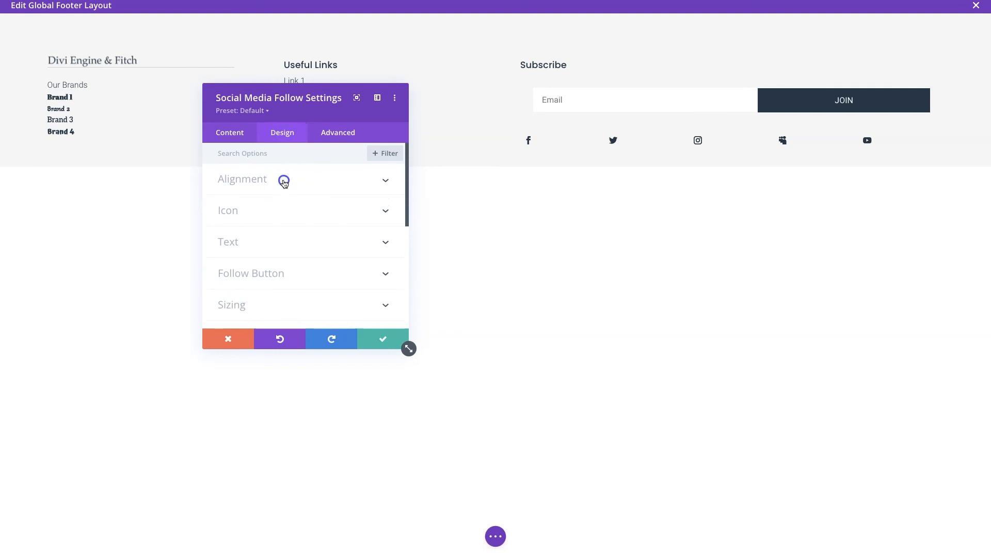
left_click(313, 219)
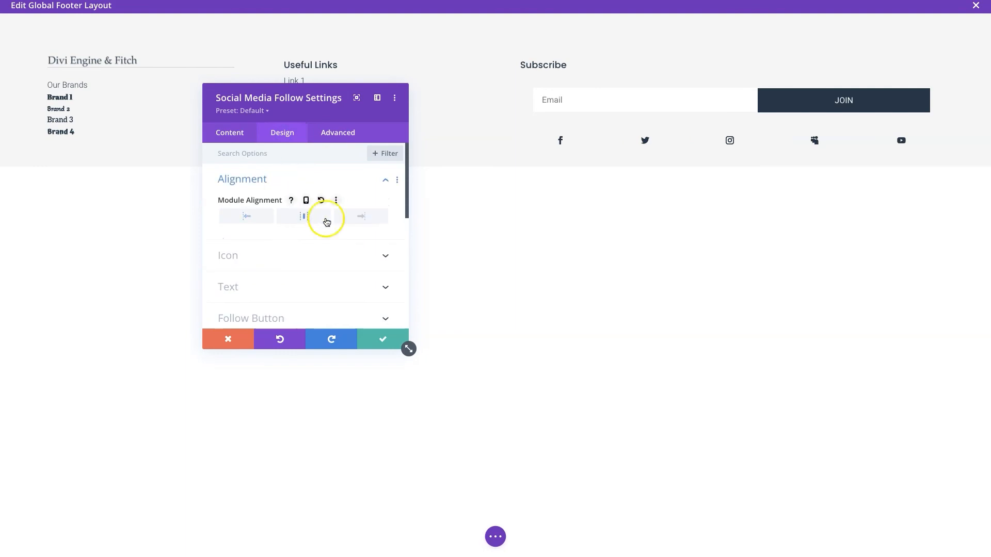
left_click(377, 338)
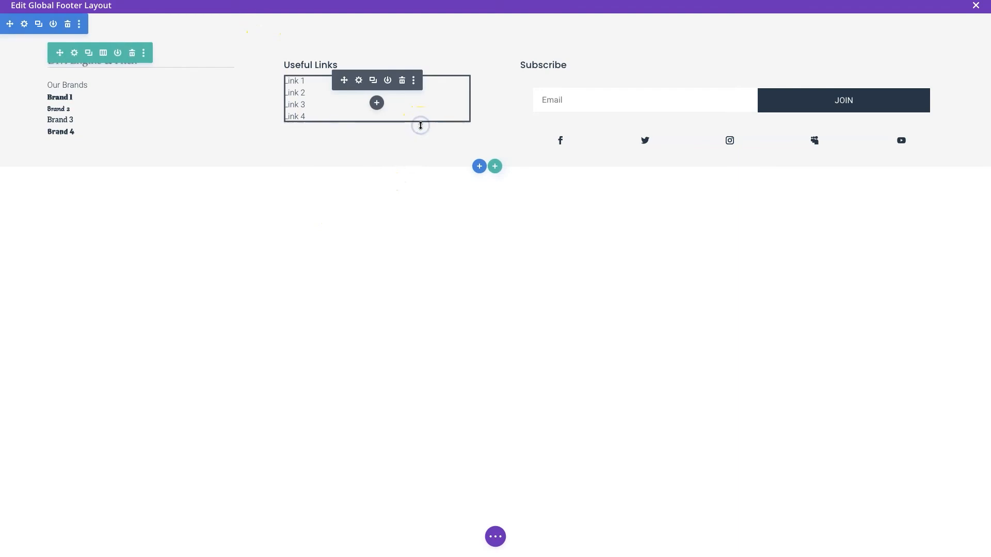
Add a new single-column row below the footer columns and insert a Divider module in it
left_click(495, 165)
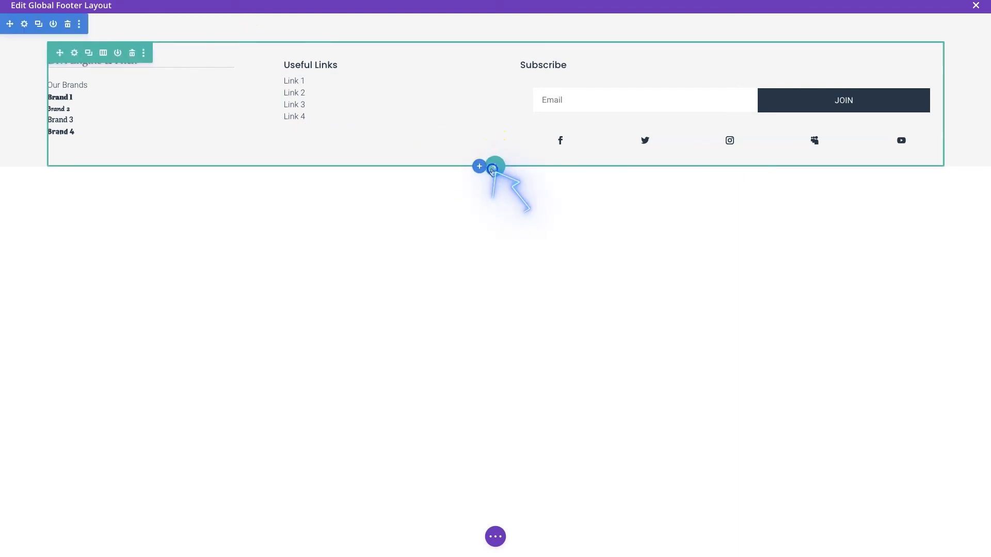
left_click(463, 245)
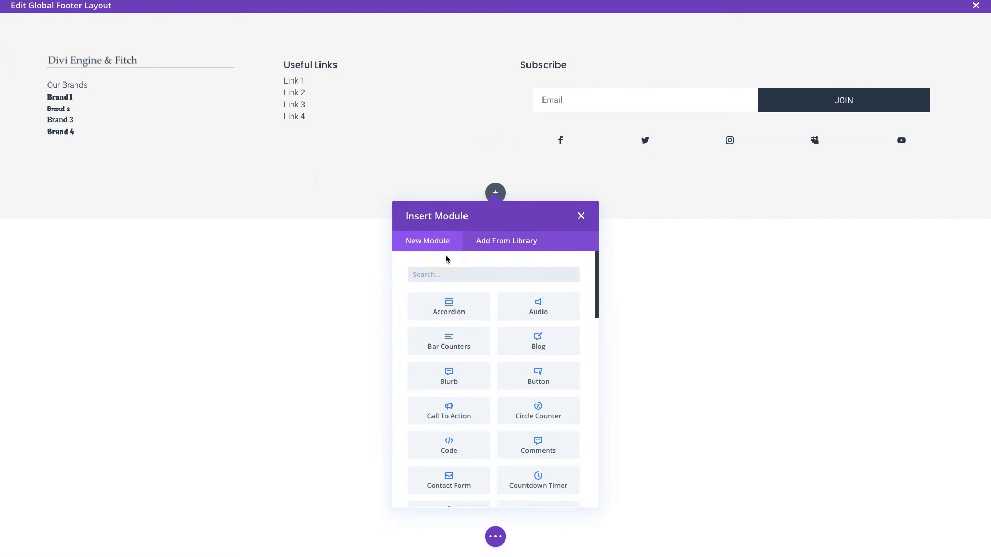
left_click(494, 276)
type("d")
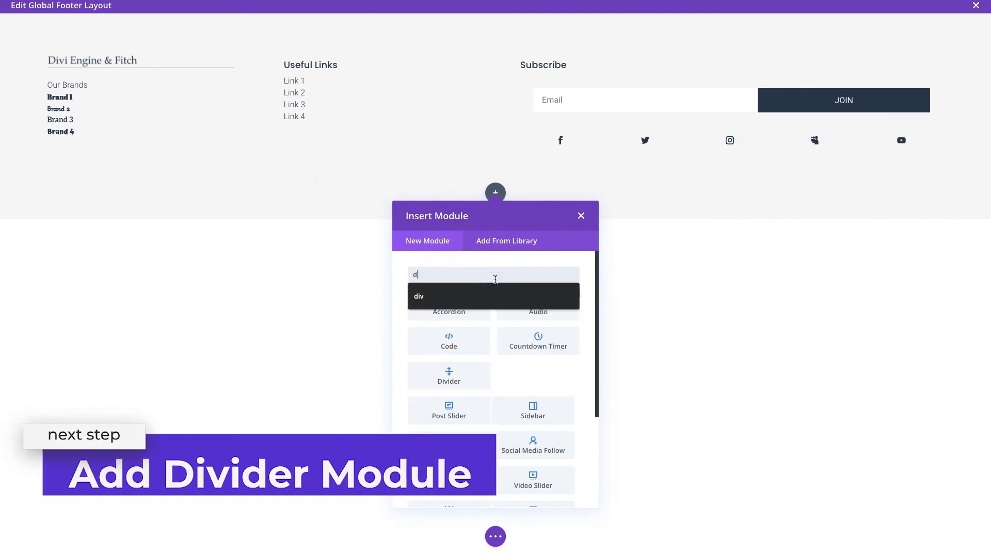
type("iv")
left_click(446, 310)
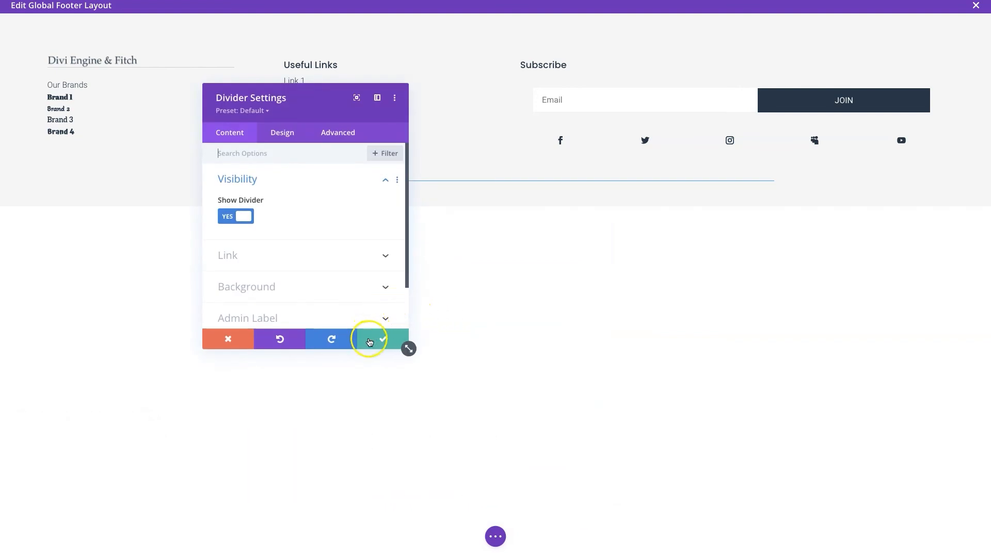
Set the new divider's line color to light gray #cccccc and save the module
left_click_drag(297, 114, 155, 267)
left_click(129, 299)
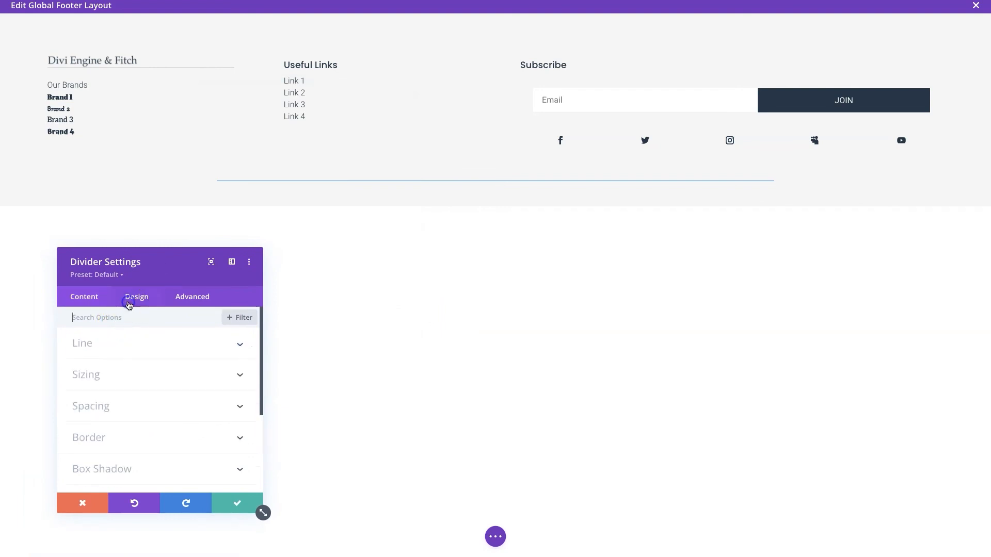
left_click(91, 346)
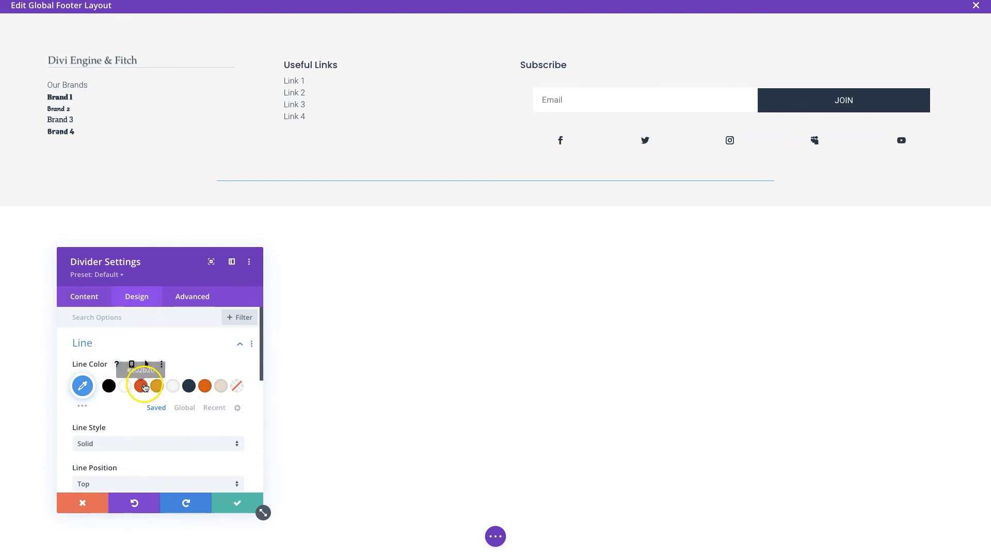
left_click(172, 388)
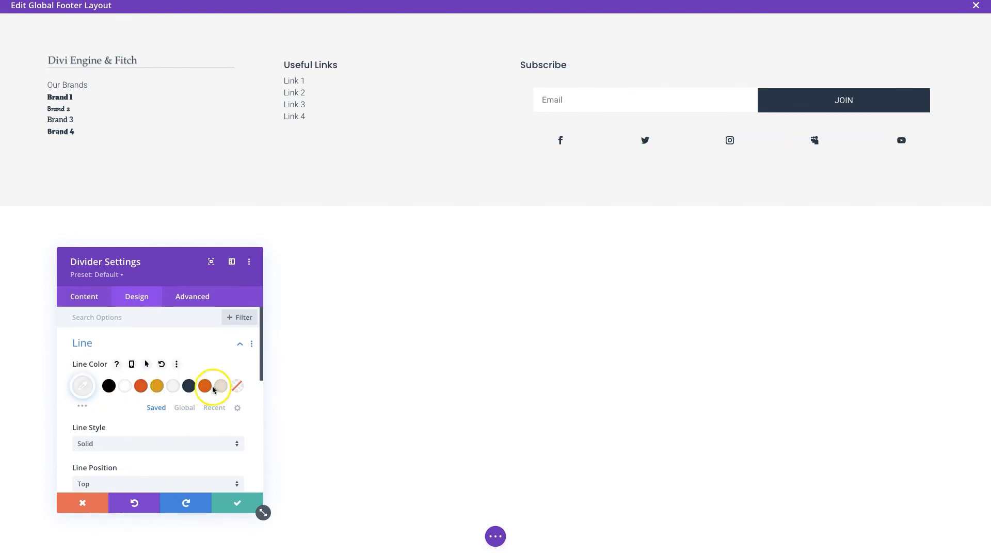
left_click(81, 389)
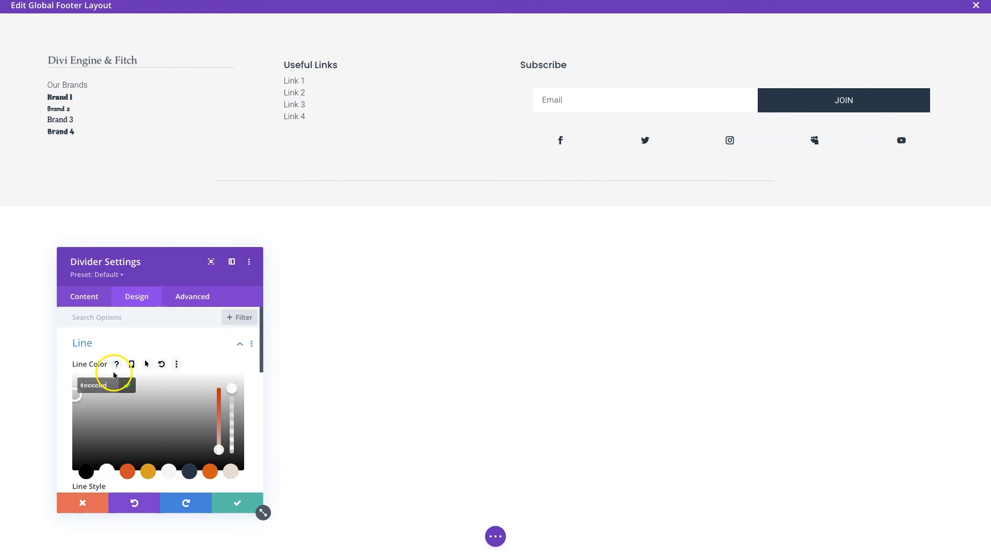
left_click(213, 343)
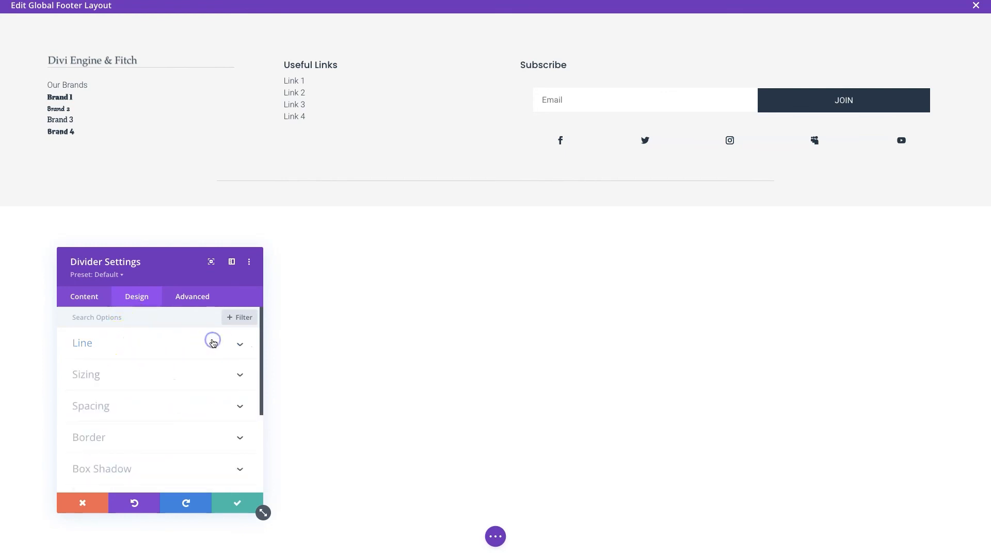
left_click(235, 501)
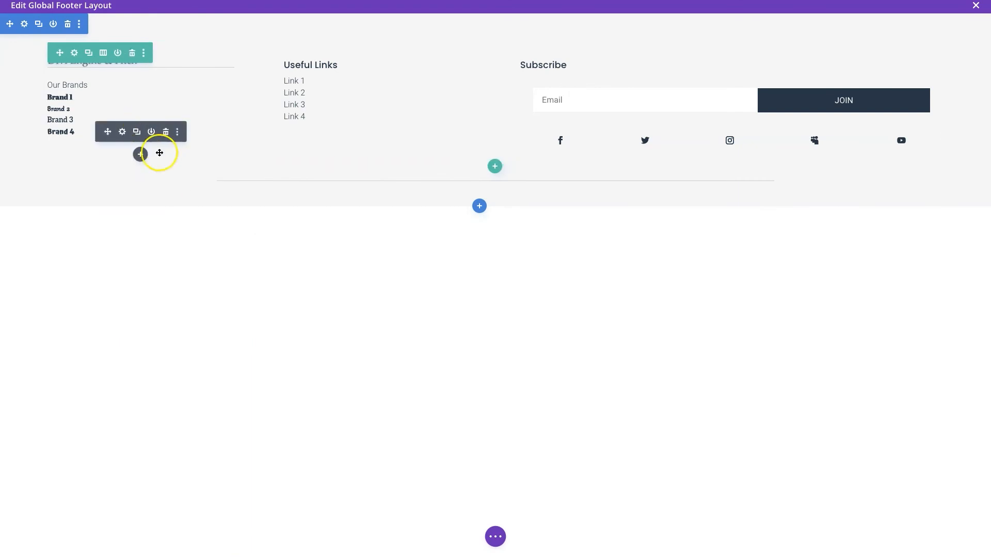
Set the divider row's width to 90% and its max width to 2560px, and save the row
left_click(245, 159)
left_click(134, 295)
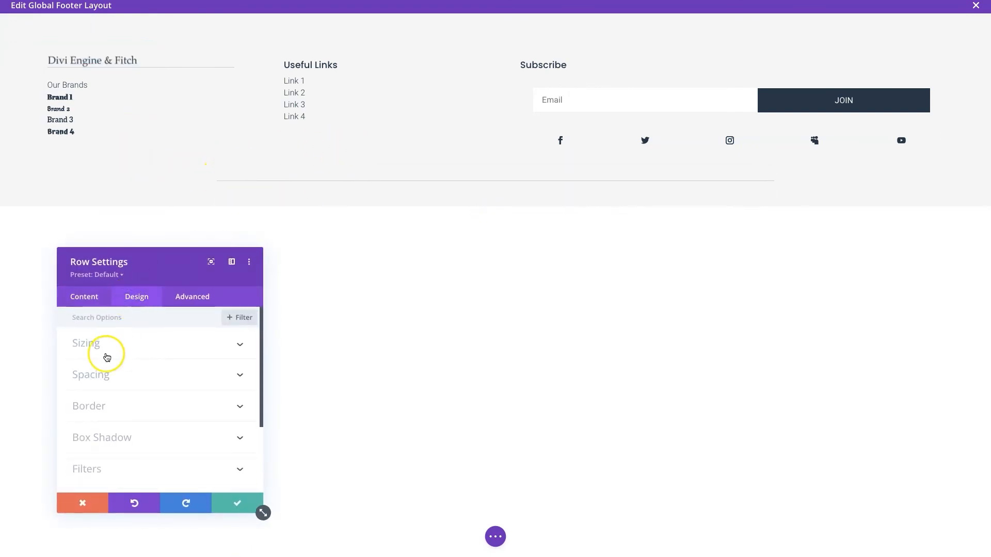
left_click(107, 358)
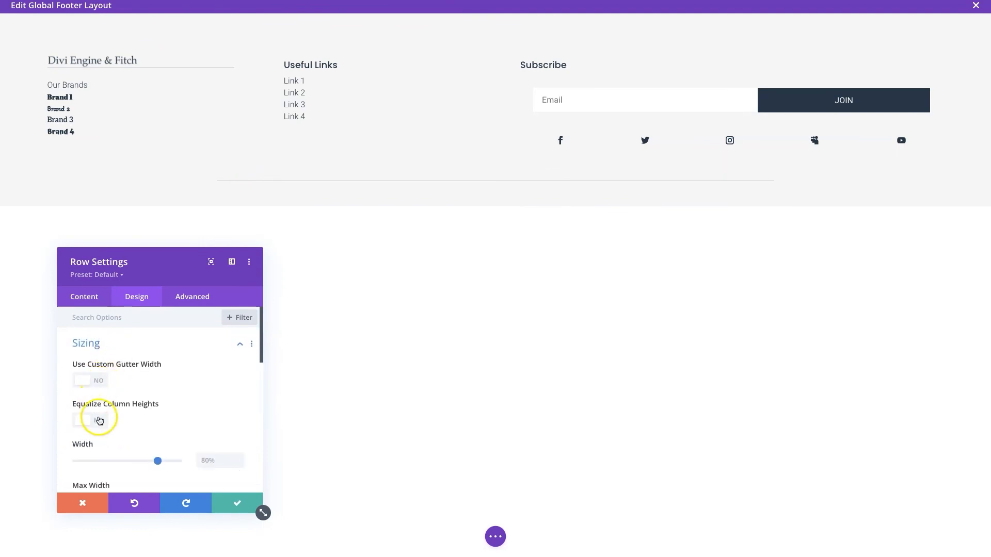
scroll(98, 418, "down", 2)
left_click_drag(158, 371, 190, 378)
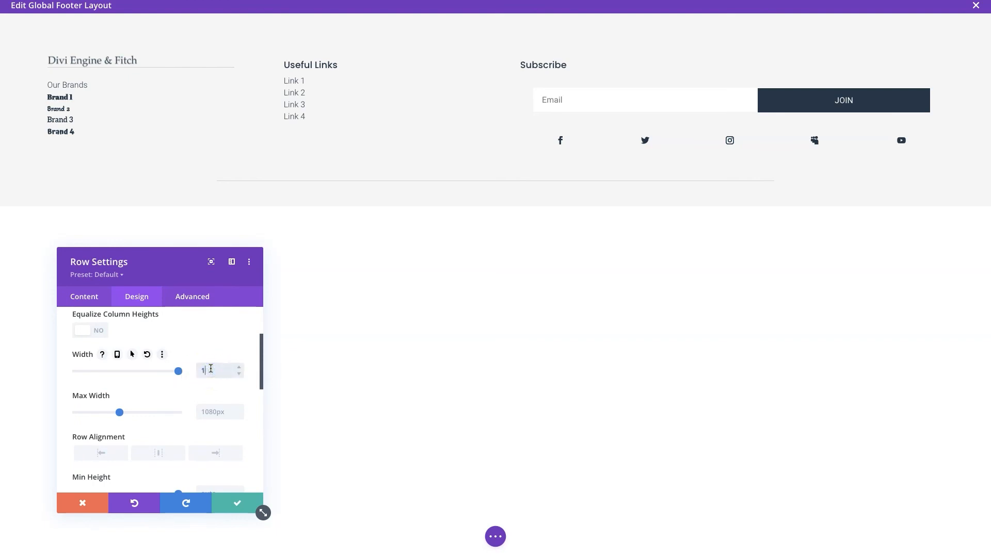
left_click(211, 368)
type("90")
left_click(148, 422)
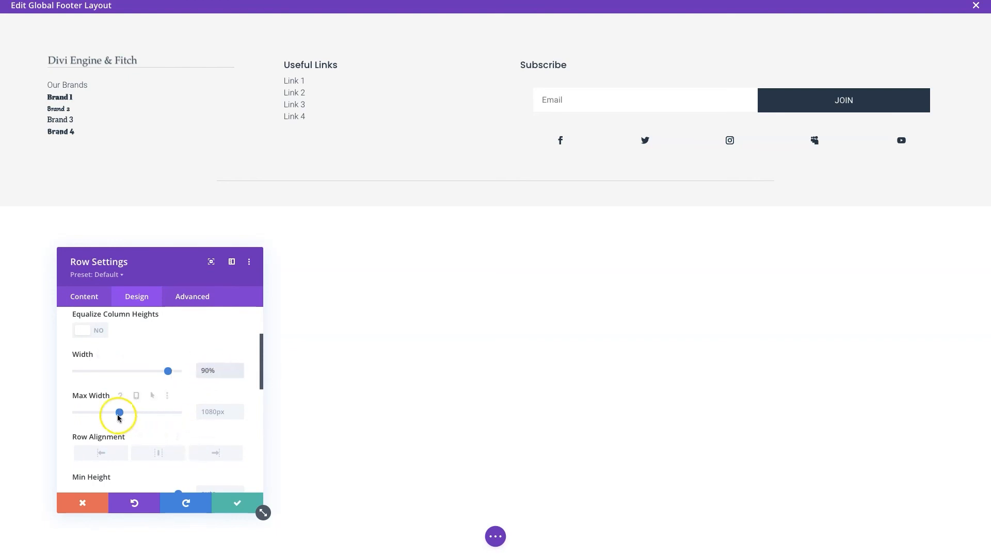
left_click_drag(119, 412, 174, 413)
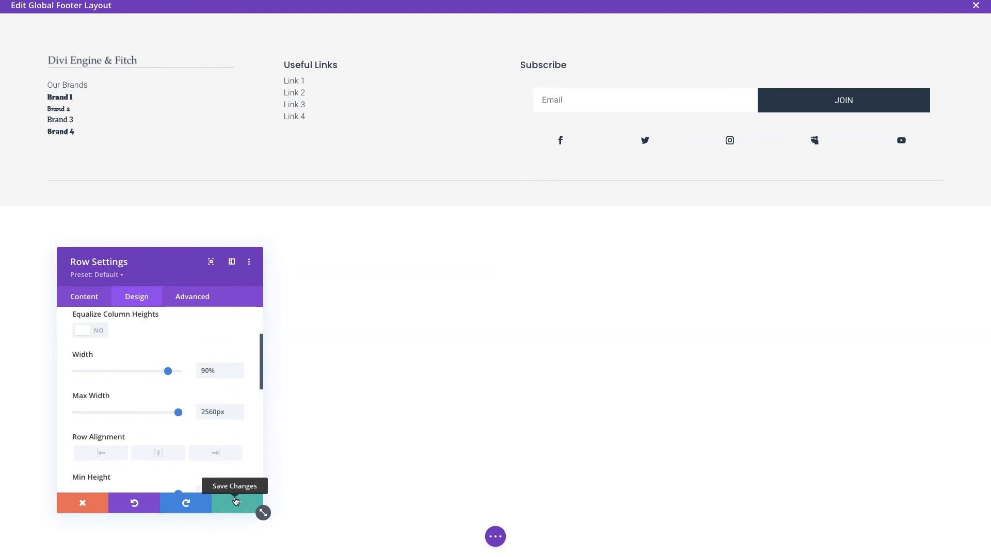
left_click(235, 500)
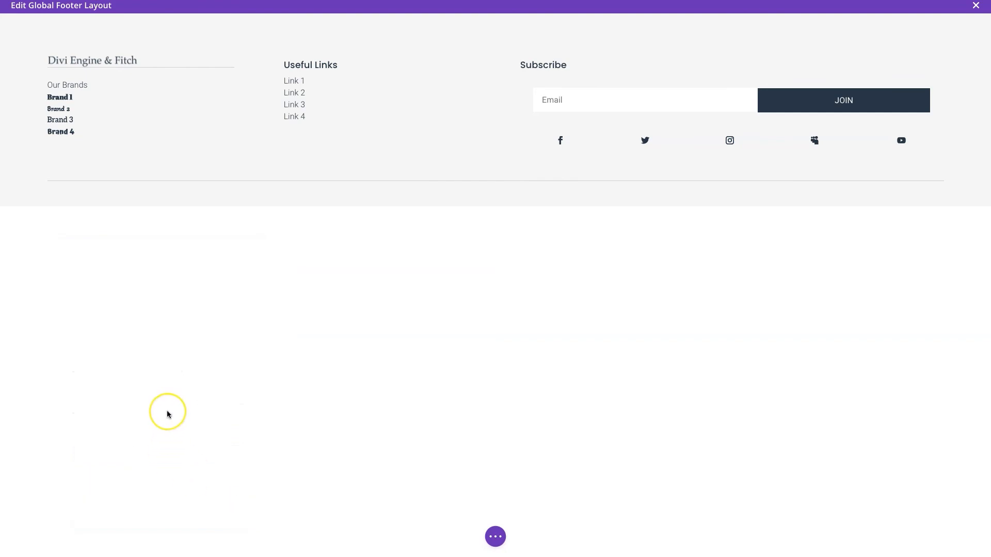
In wireframe view, insert a Text module below the divider in the second row
mouse_move(368, 171)
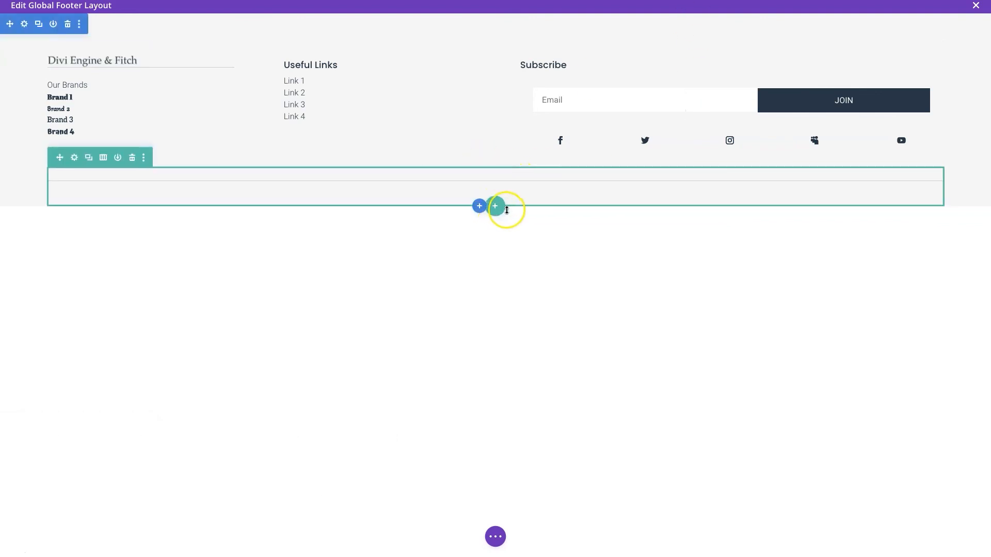
left_click(495, 537)
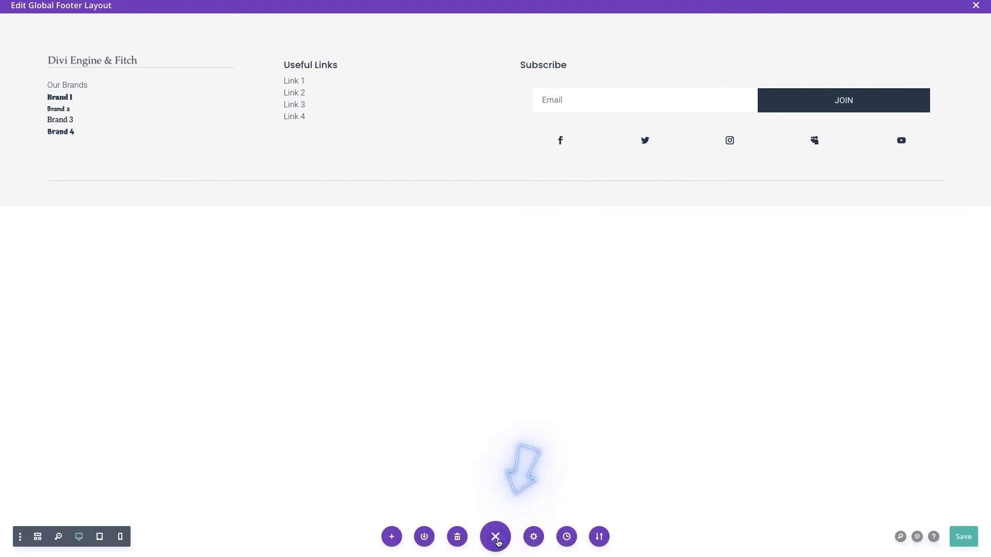
left_click(37, 536)
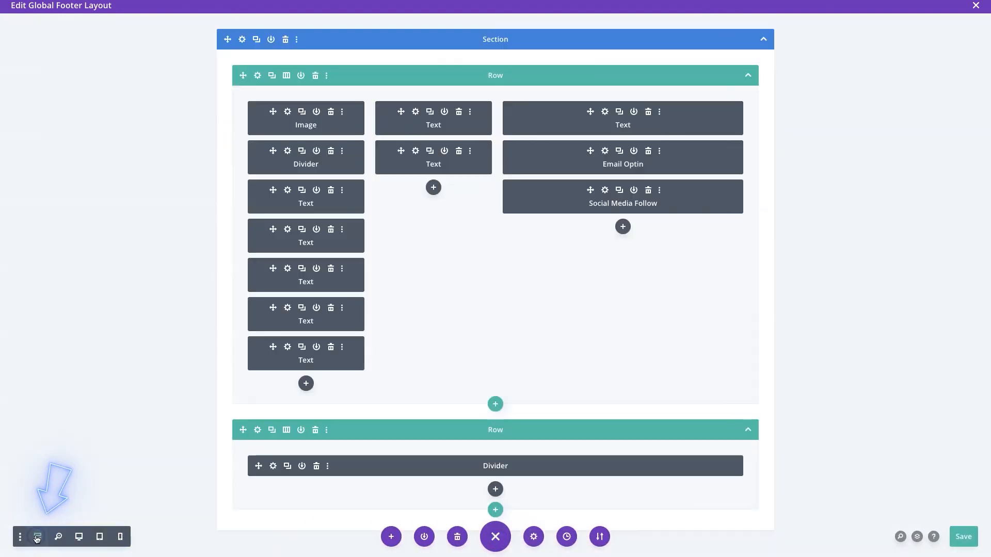
left_click(494, 489)
type("text")
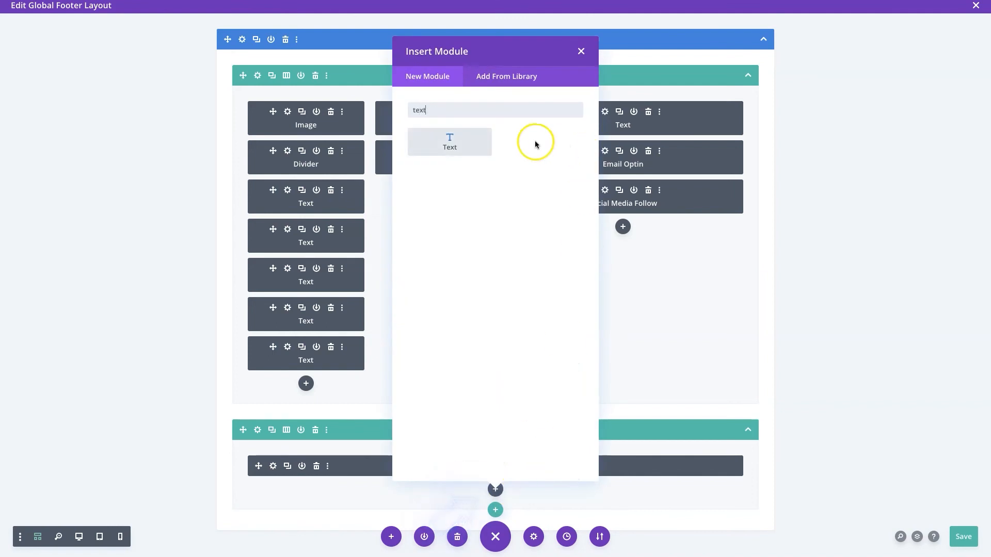
left_click(473, 145)
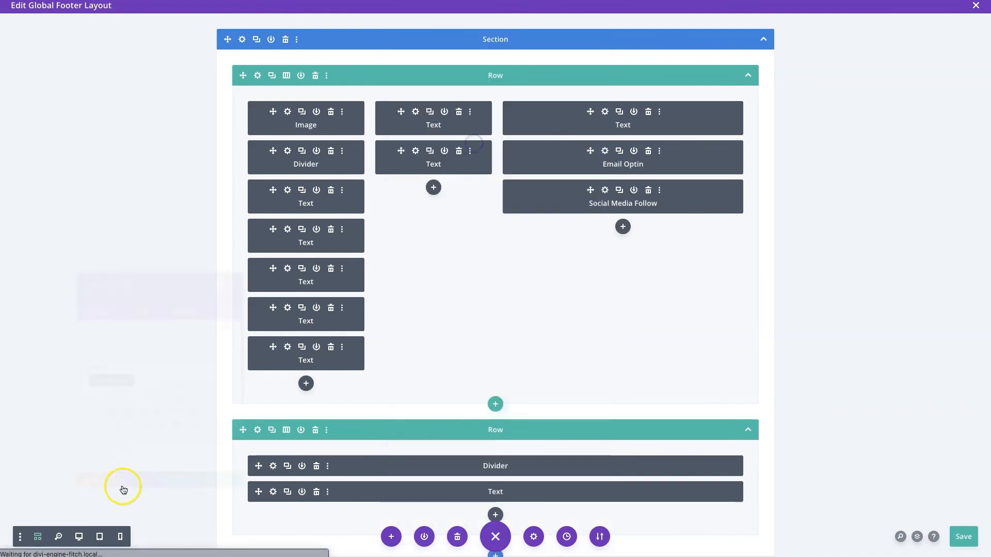
Return to desktop view and enter "Privacy | Sale Terms | Return Policy | Site Map" as the new Text module's body
left_click(79, 536)
left_click_drag(168, 258, 801, 235)
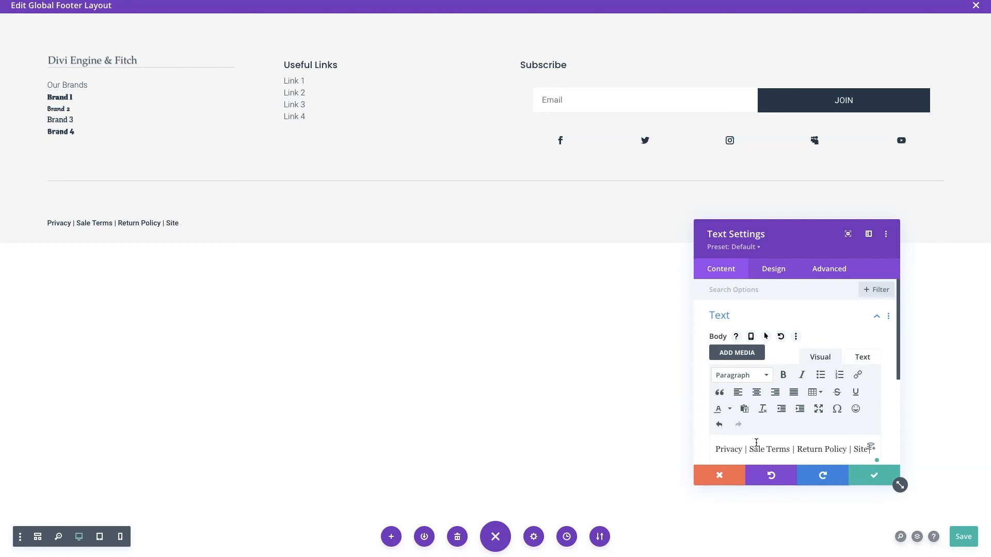
type("Map")
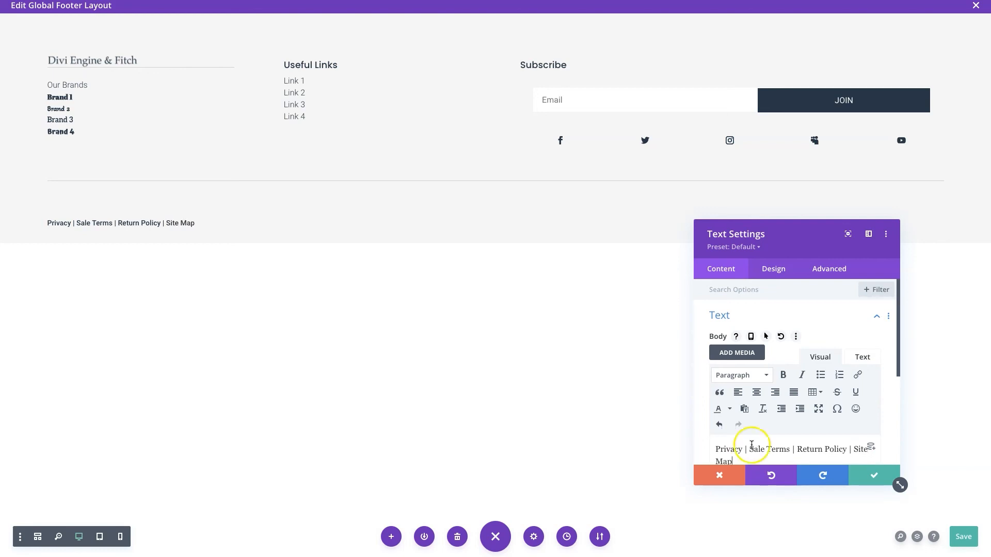
Set the legal links text's font weight to Light and save the Text module
left_click(765, 269)
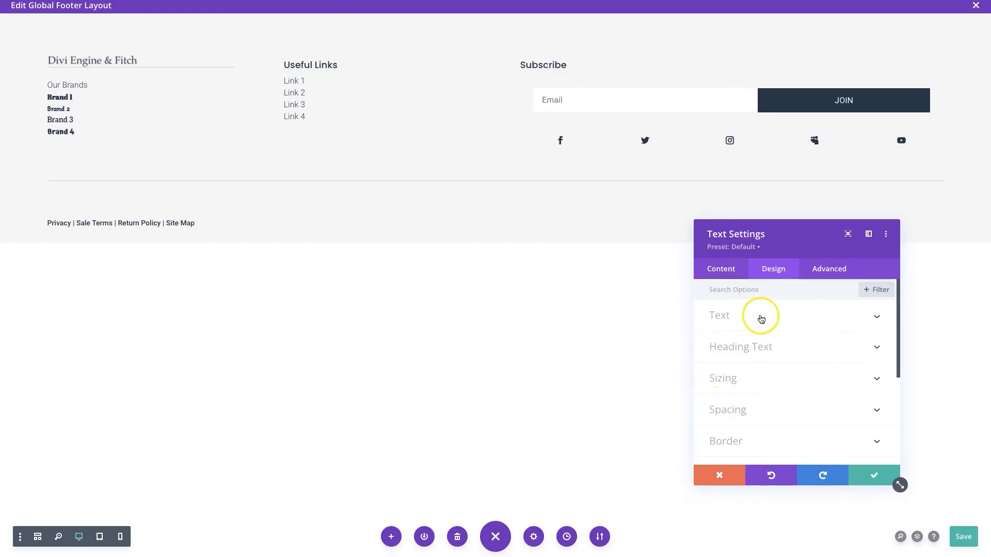
left_click(760, 315)
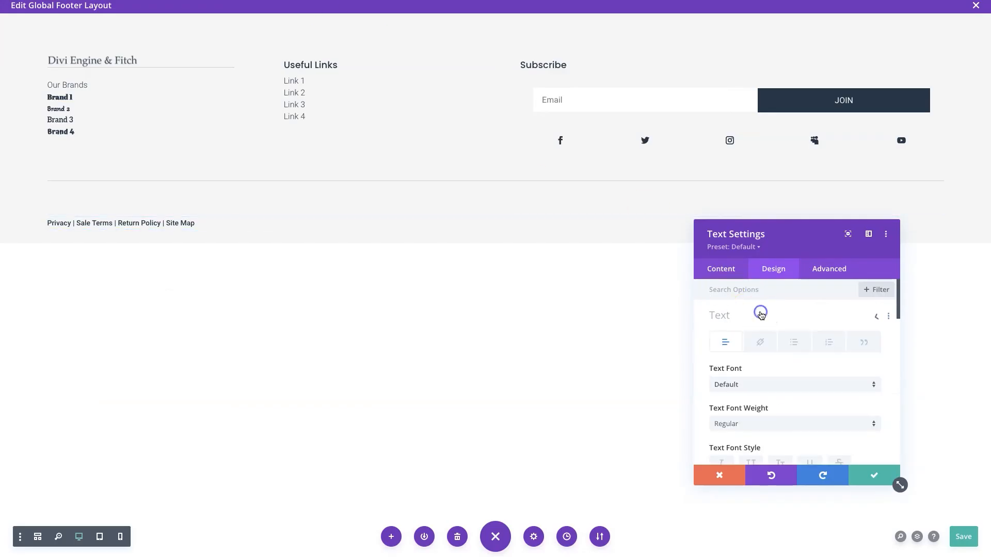
left_click(752, 424)
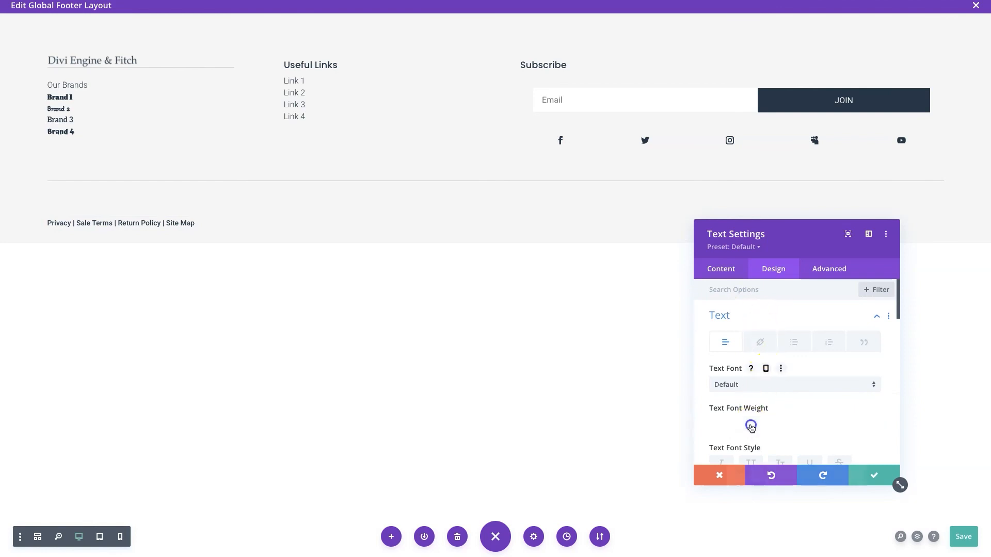
left_click(749, 428)
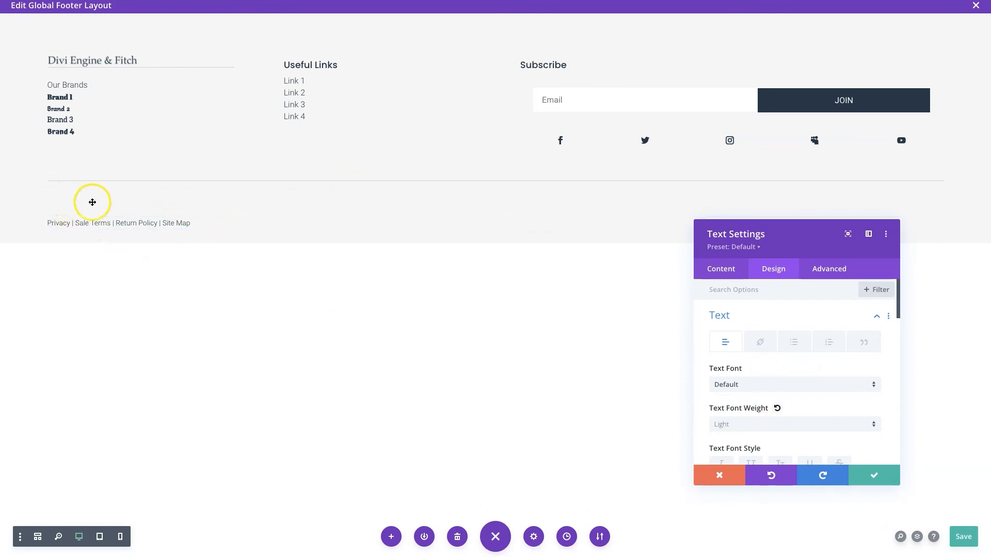
left_click(860, 472)
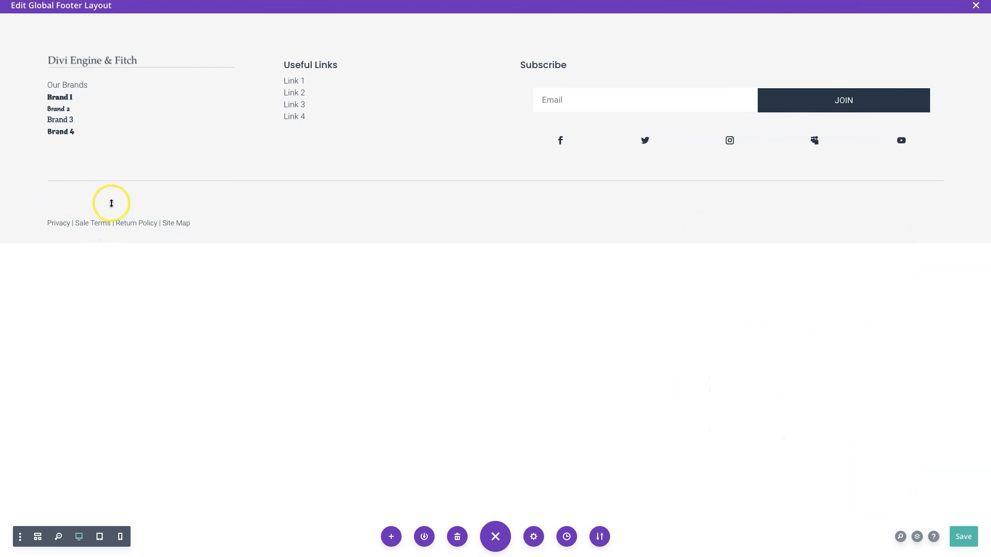
Set the bottom margin of the full-width divider above the legal links to 0px and save the module
left_click(477, 185)
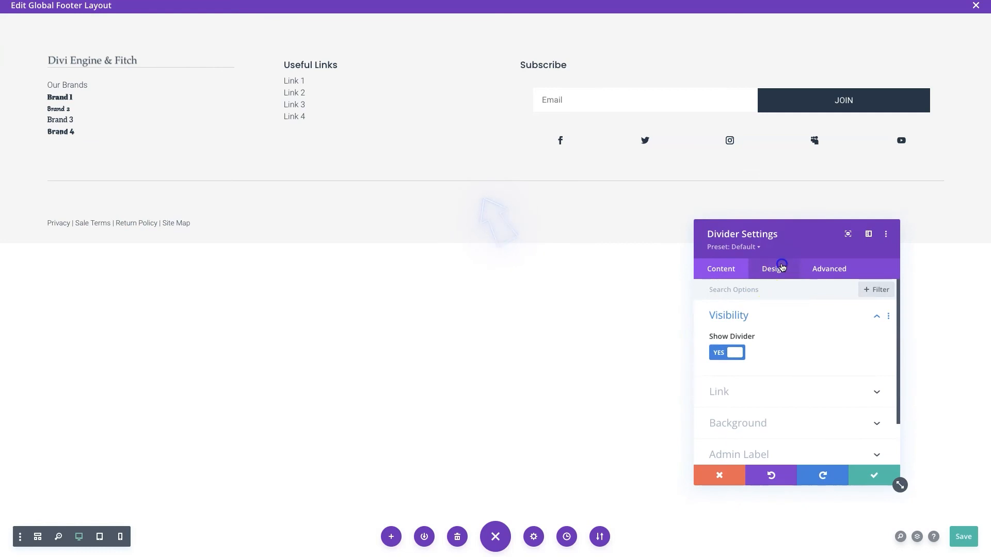
left_click(777, 267)
left_click(735, 369)
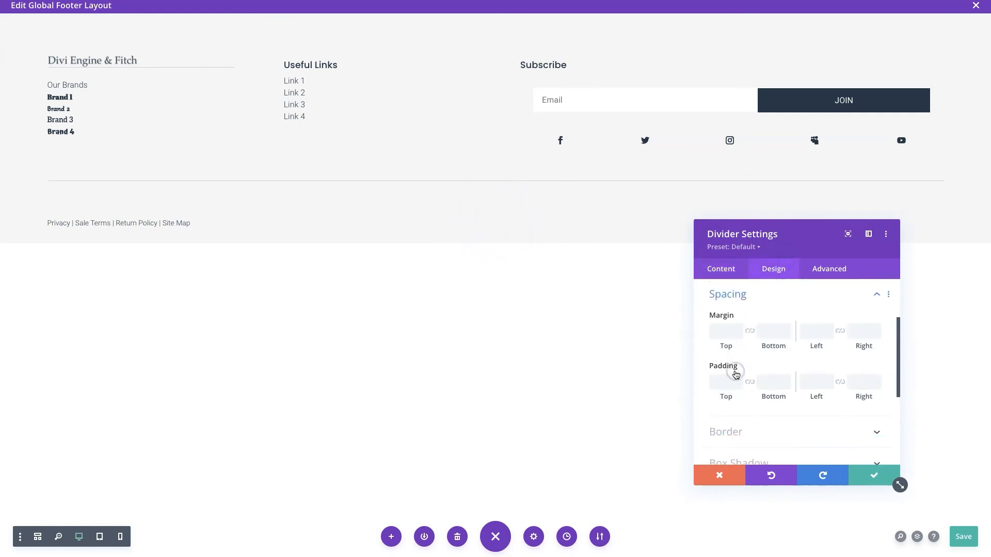
left_click(770, 333)
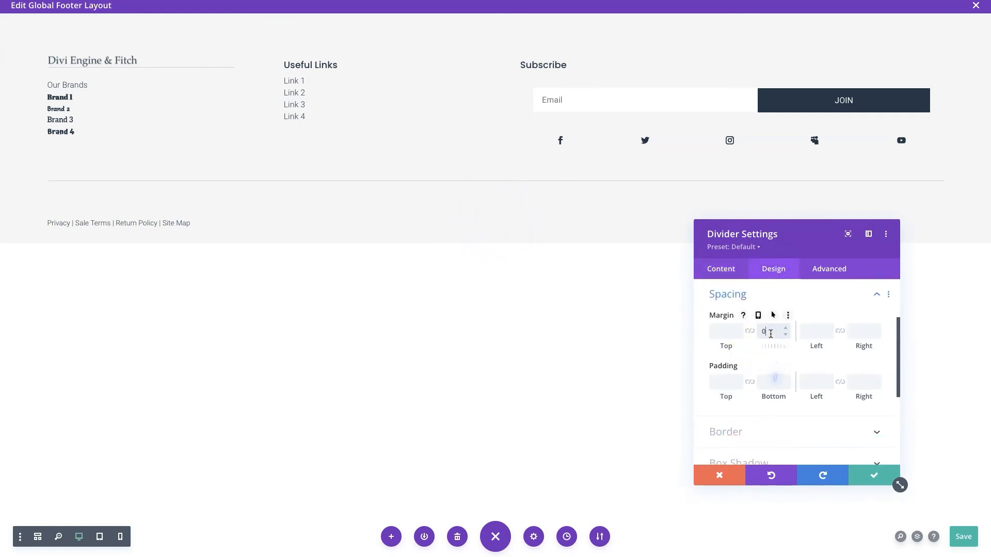
type("0")
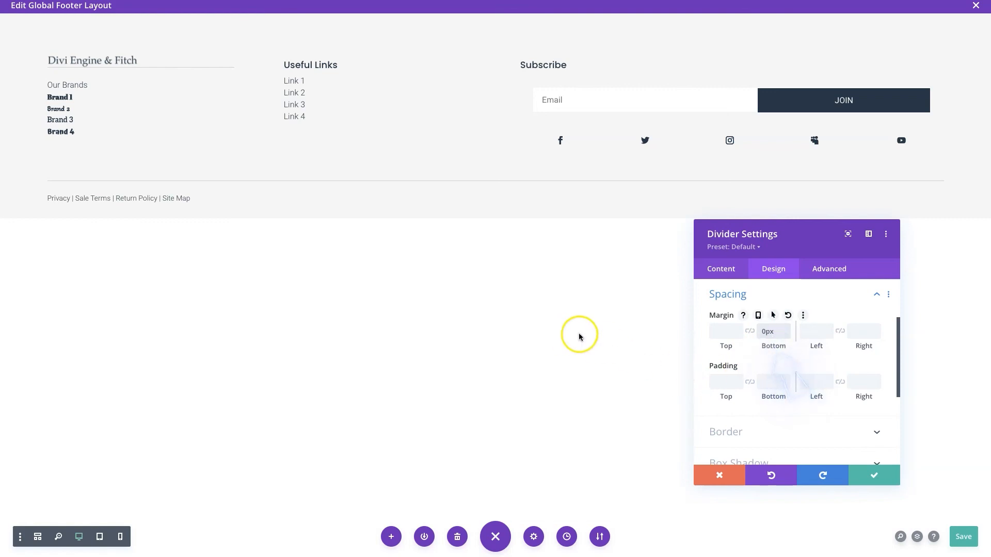
left_click(874, 474)
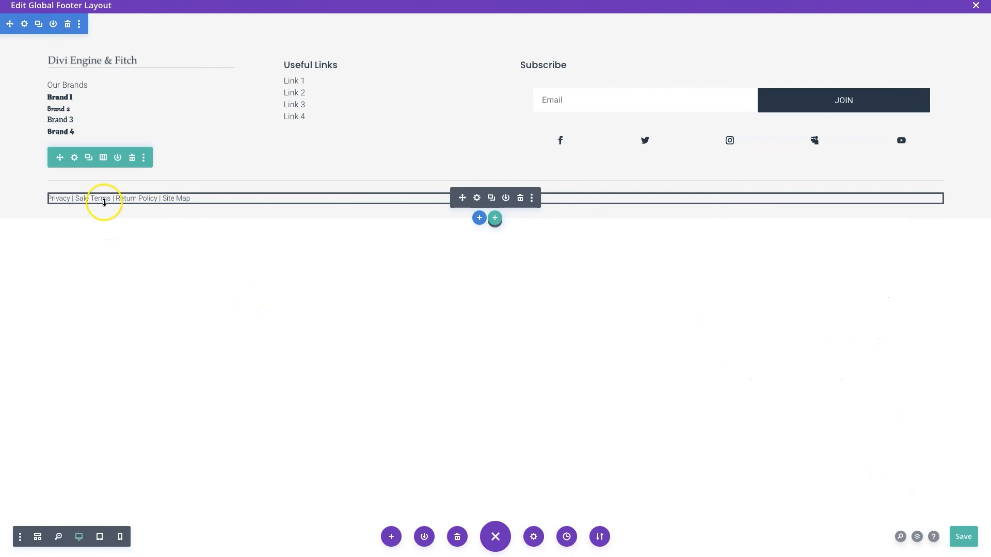
Review the legal links body text in its Text module settings and close them
left_click(476, 202)
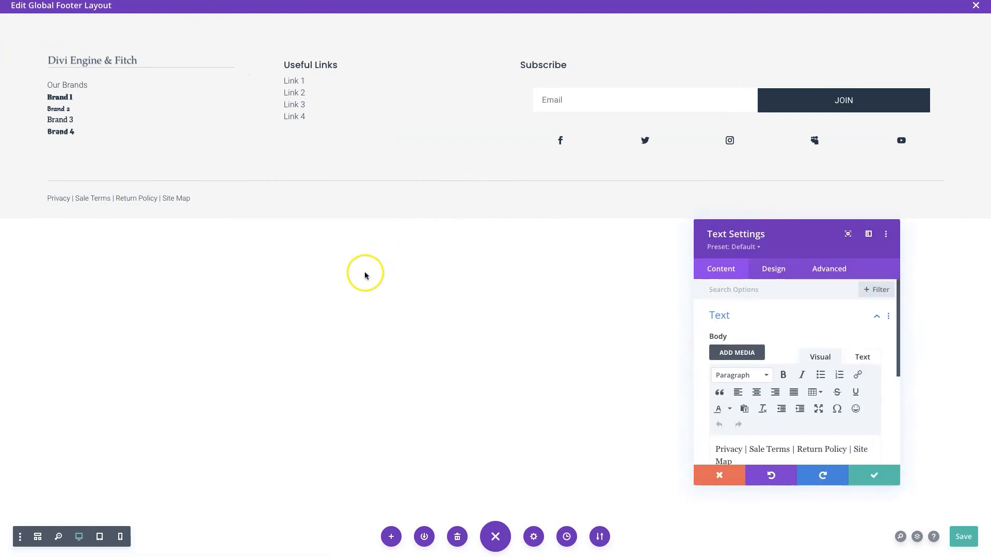
scroll(779, 423, "down", 1)
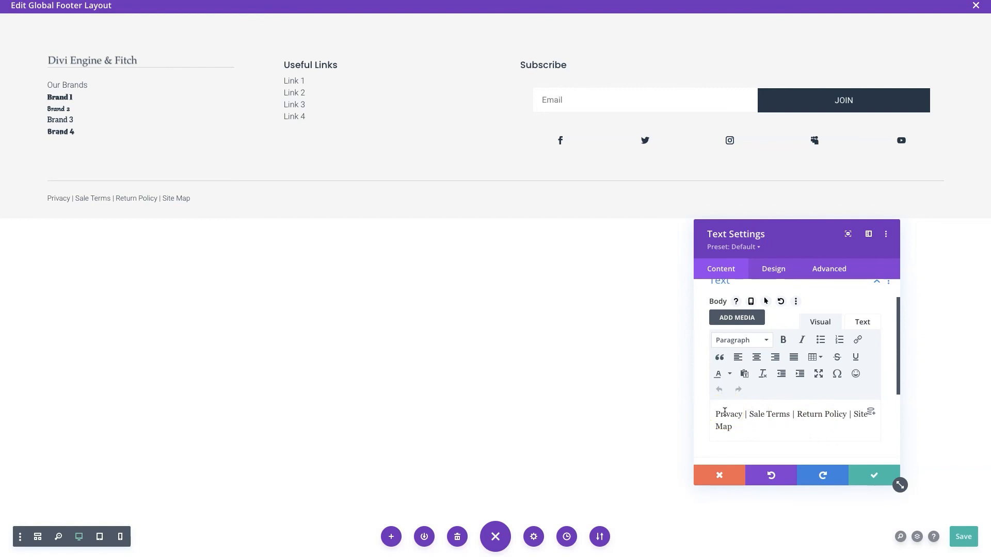
left_click(879, 485)
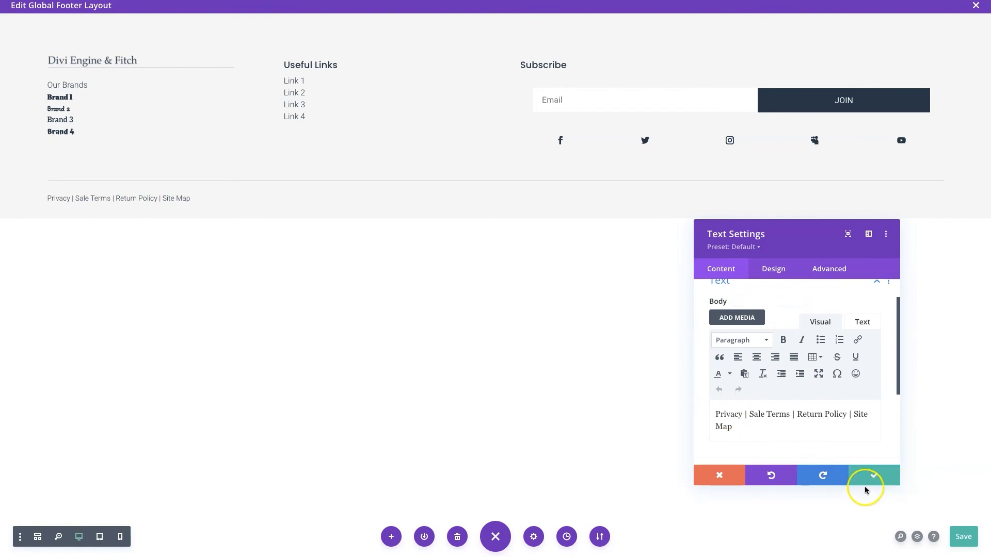
Save the global footer layout and check the finished footer at the end of the live home page
left_click(952, 543)
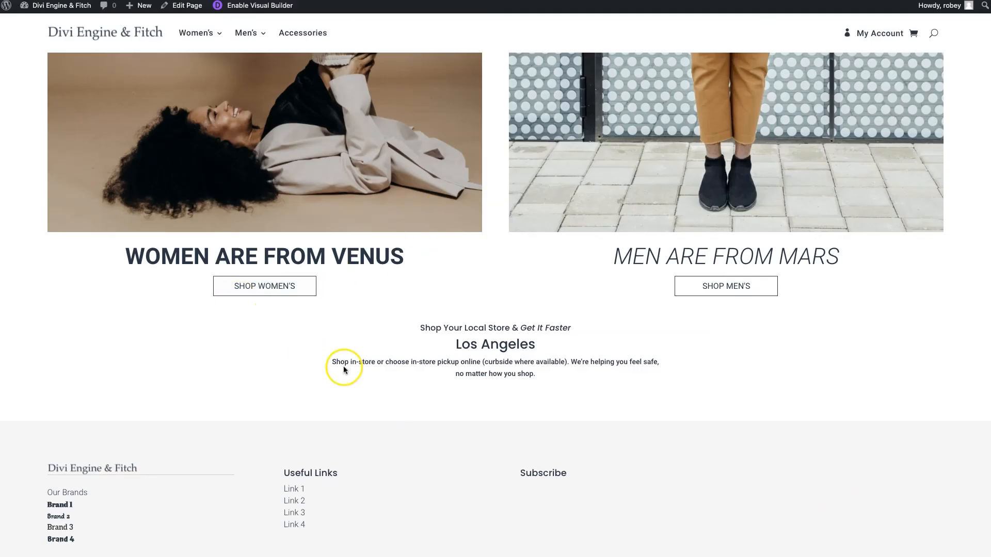
scroll(362, 384, "down", 2)
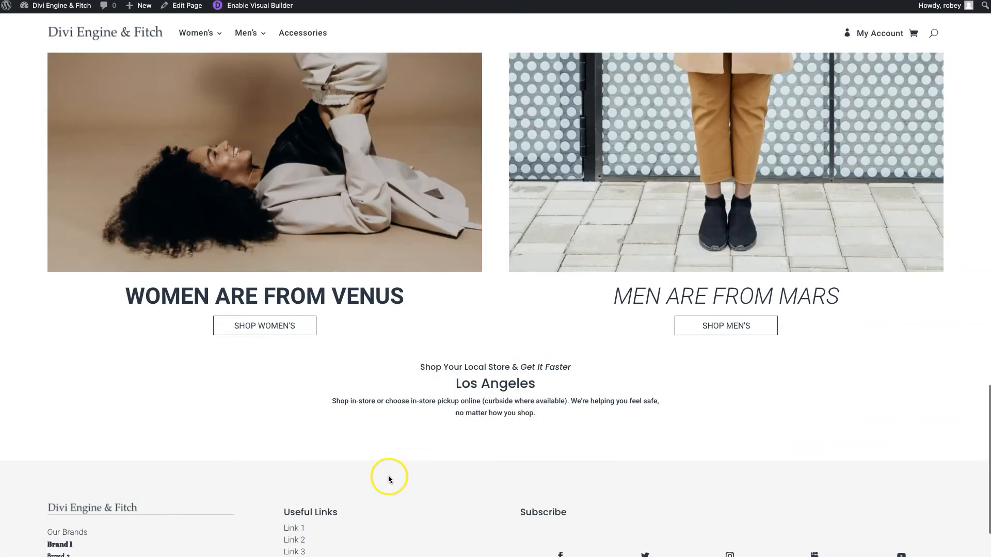
scroll(388, 477, "down", 2)
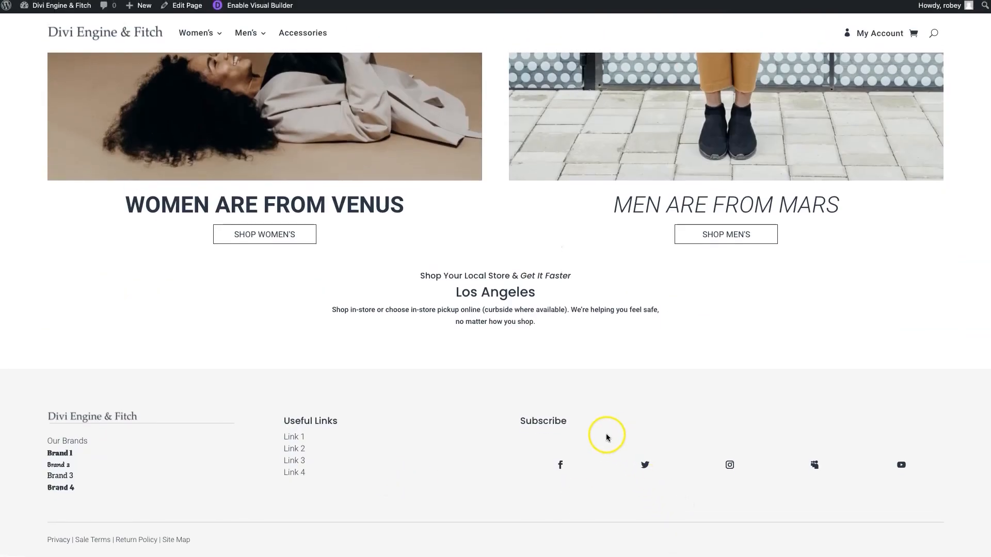